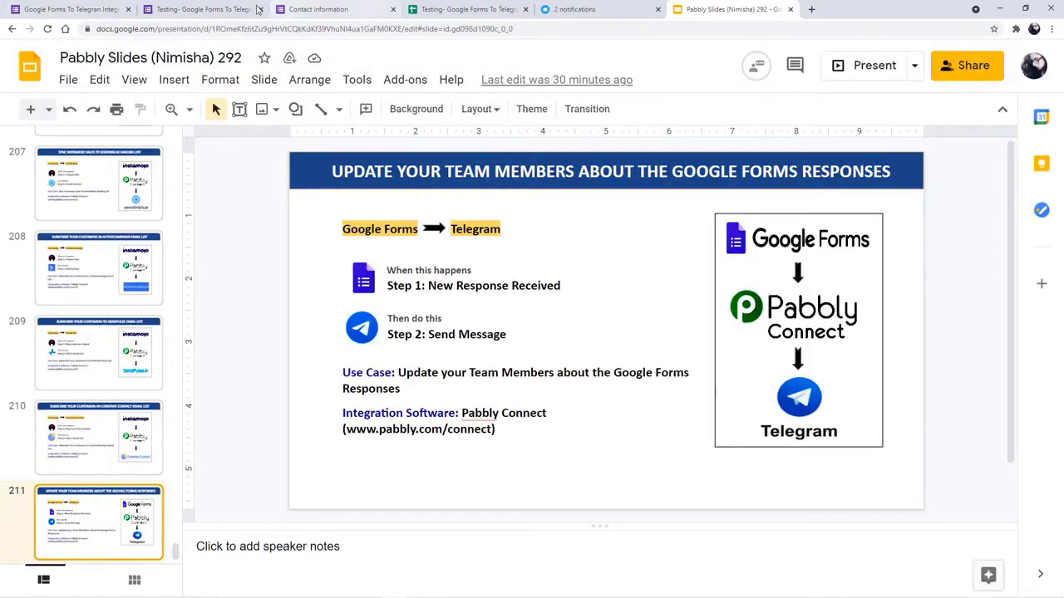
- Review the First Name question, then open the live Contact information form at its First Name answer
left_click(199, 9)
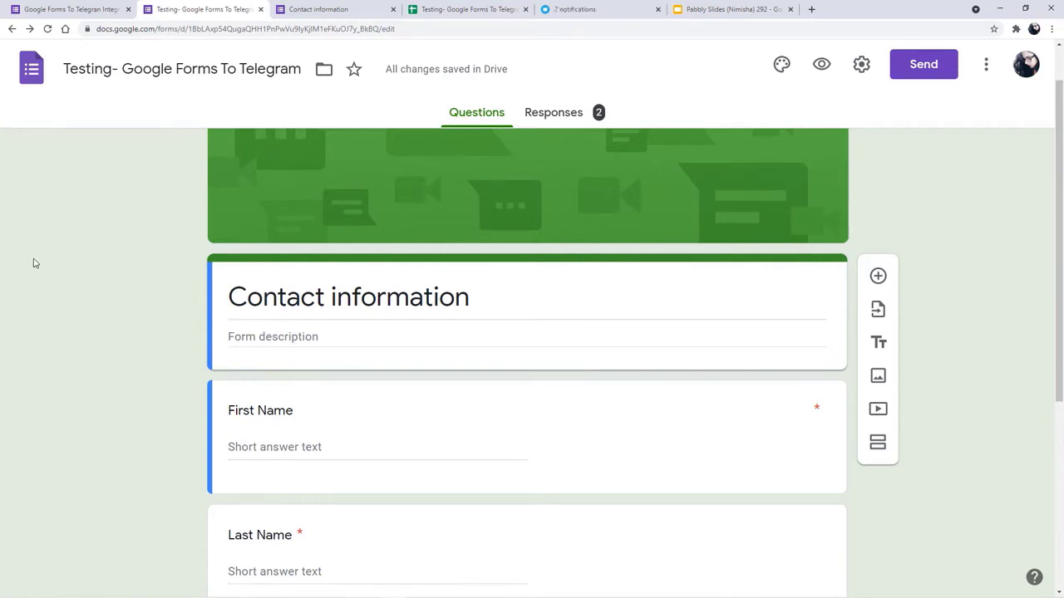
scroll(34, 263, "down", 2)
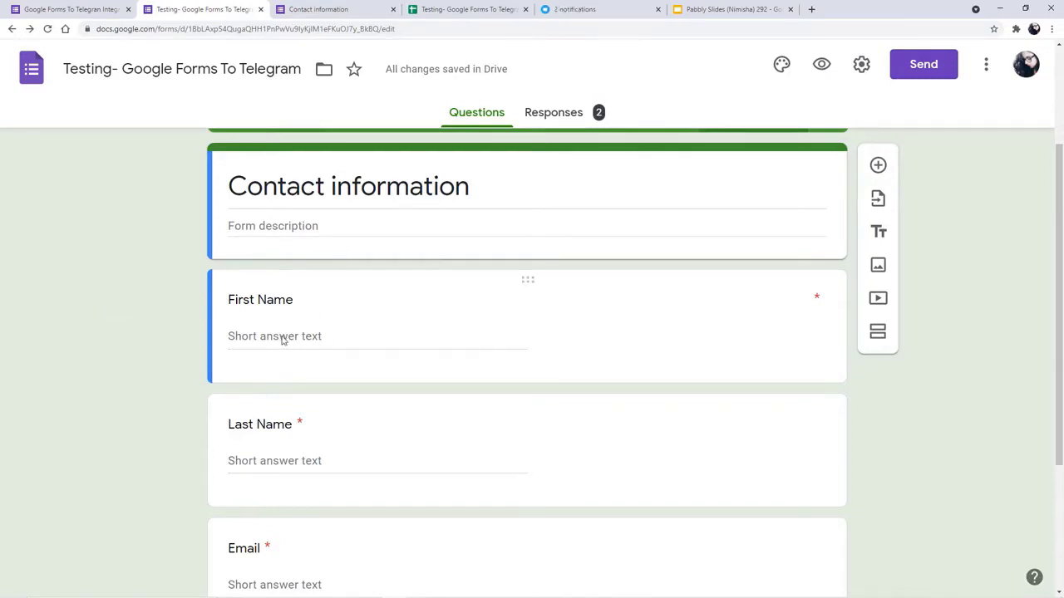
left_click(327, 338)
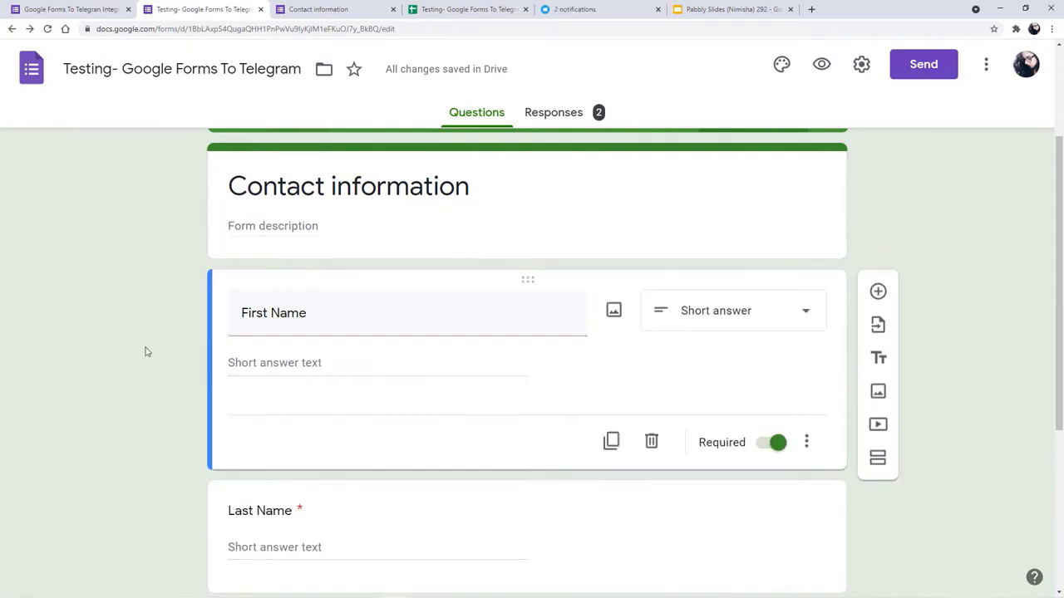
left_click(369, 15)
left_click(380, 390)
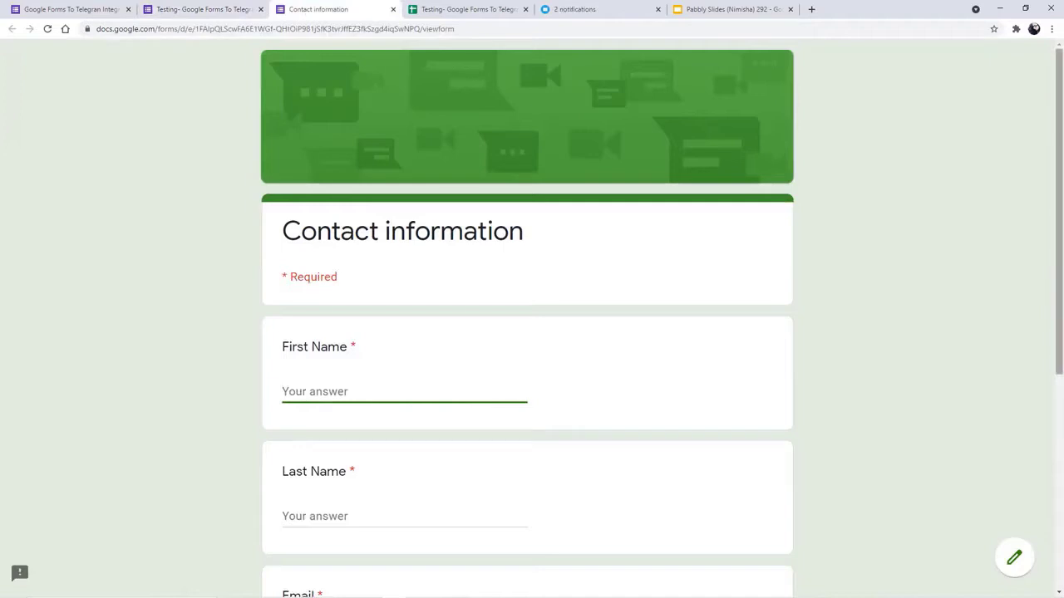
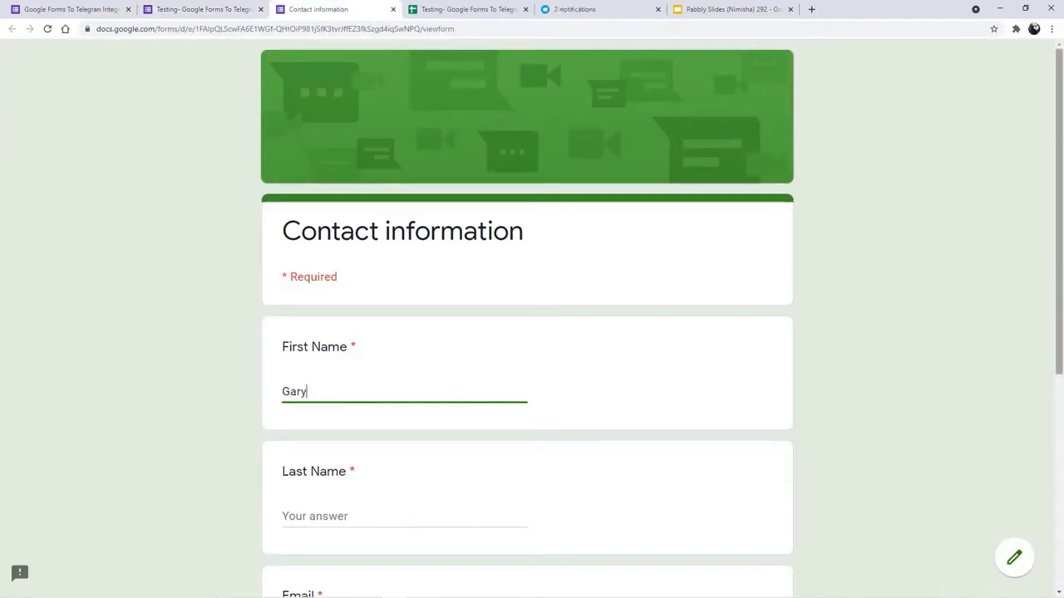
- Enter a test respondent's first name, last name, email and phone number, then submit the form
scroll(1050, 171, "down", 2)
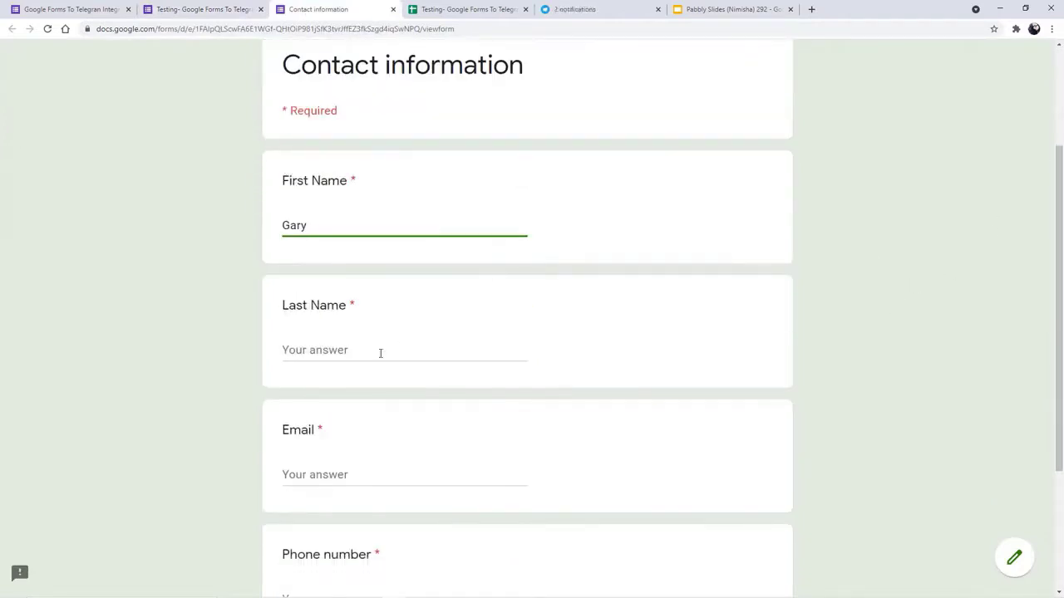
left_click(433, 351)
left_click(366, 472)
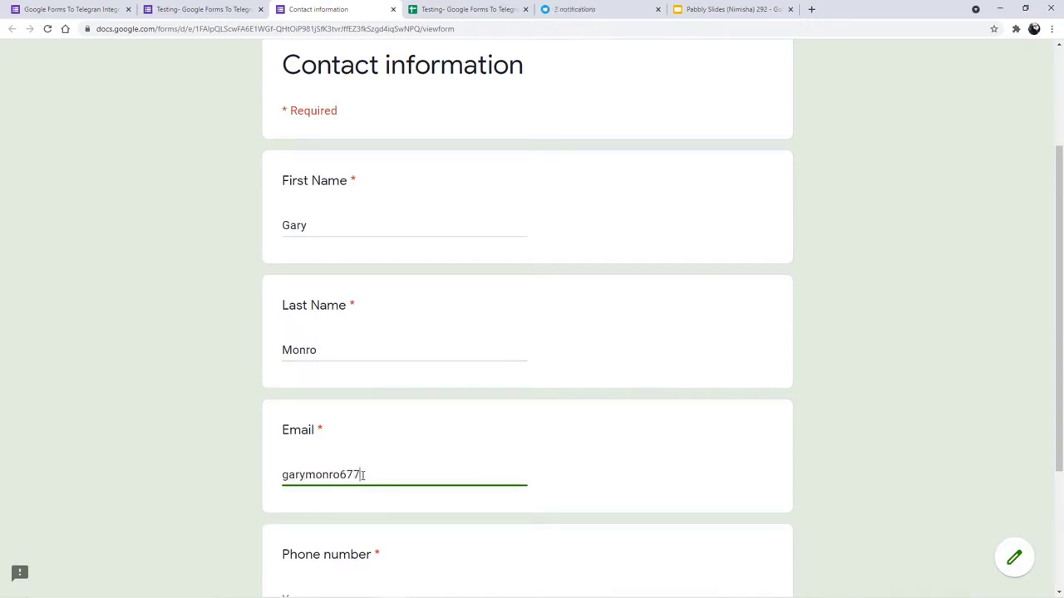
scroll(332, 507, "down", 2)
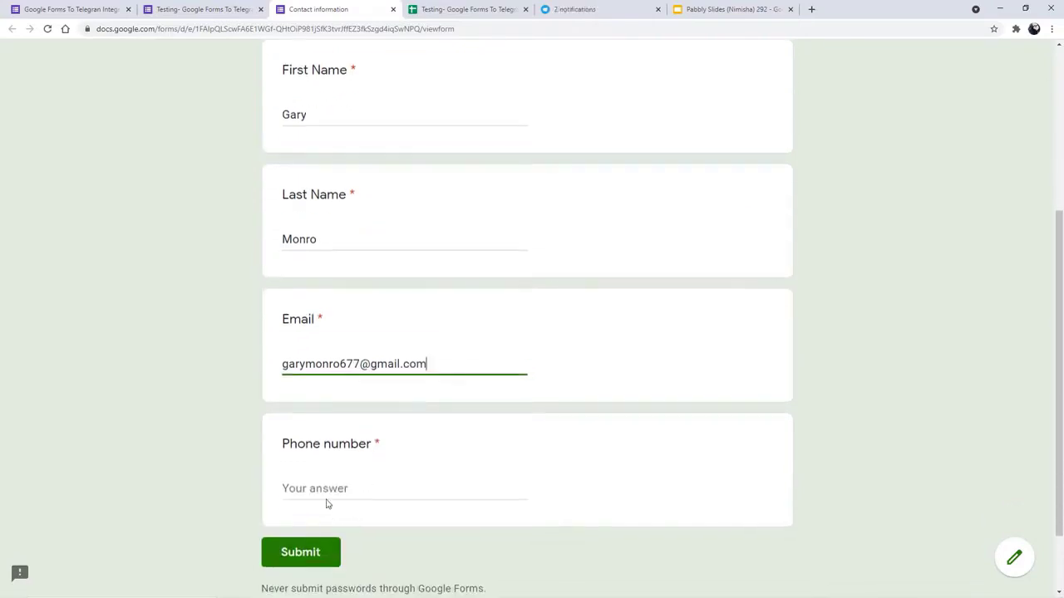
left_click(283, 488)
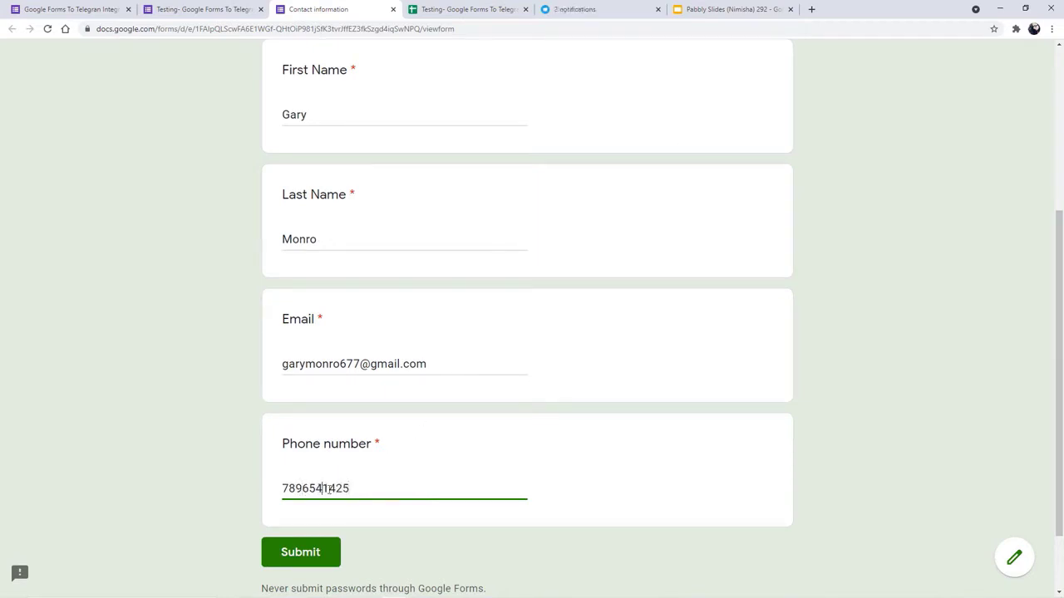
left_click(313, 564)
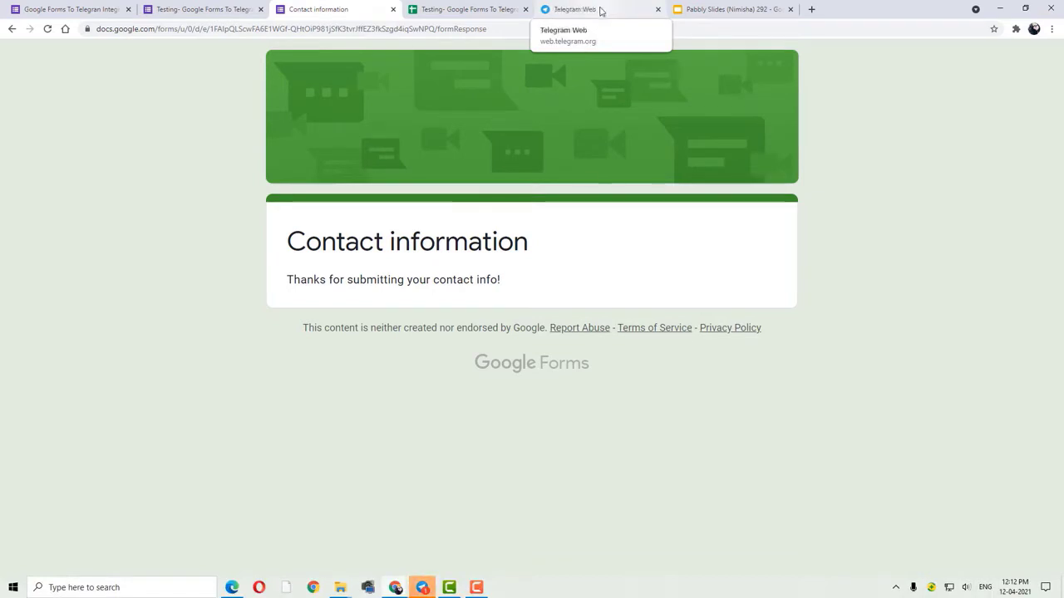
- In the Telegram group, select the newest PabblyIntegrations message showing the submitted contact details
left_click(600, 10)
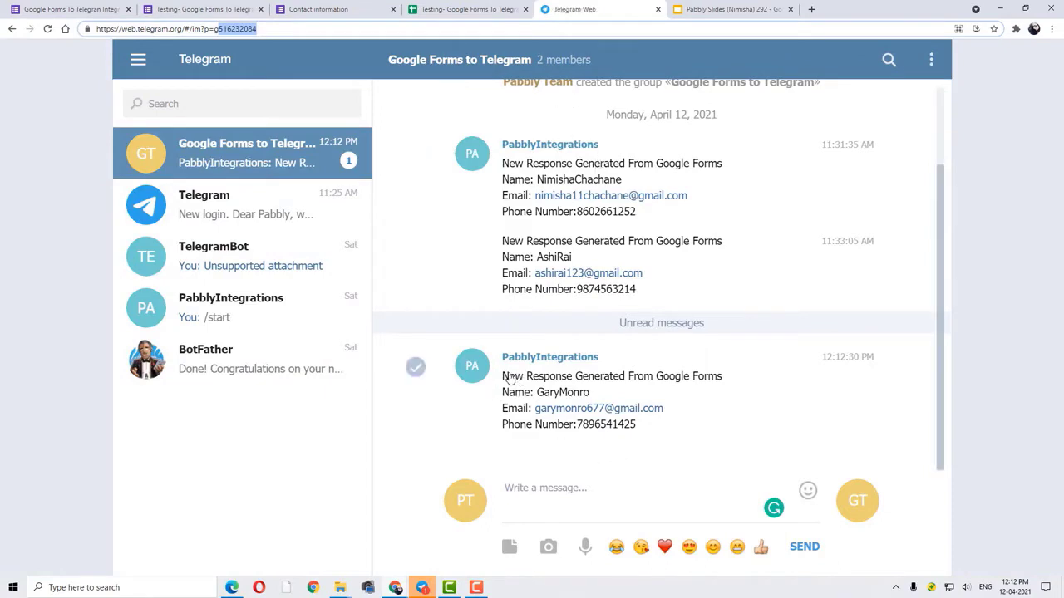
left_click_drag(506, 377, 636, 429)
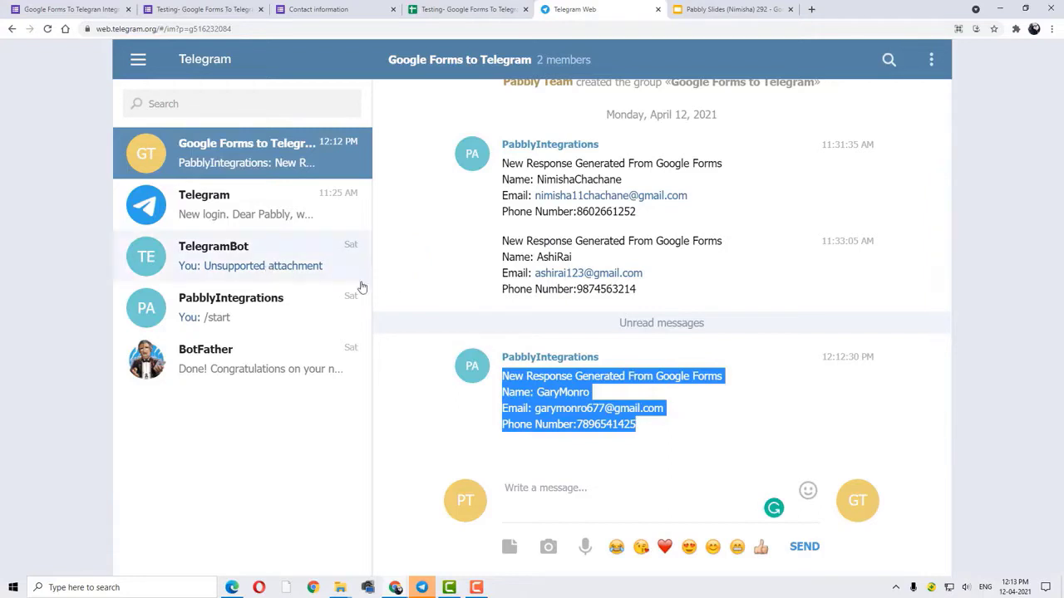
scroll(415, 349, "up", 2)
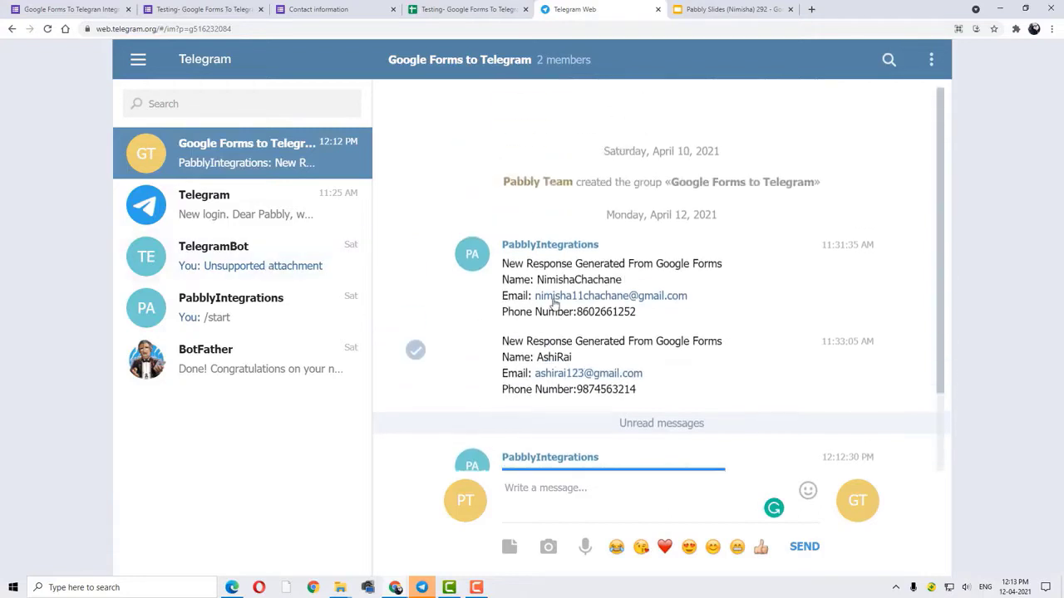
- Open a new browser tab and go to the Pabbly homepage
left_click(811, 9)
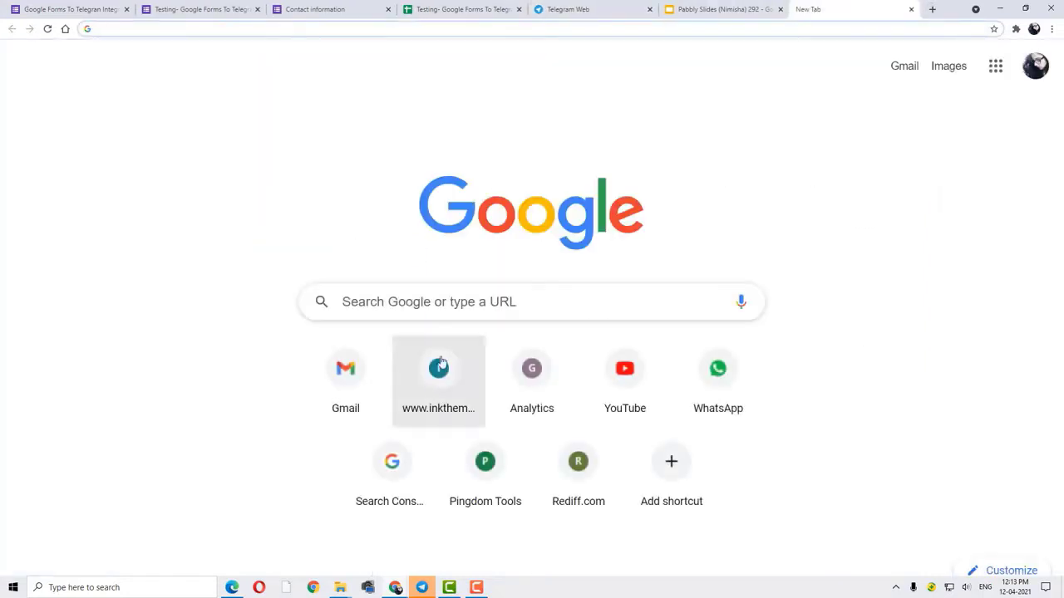
left_click(453, 305)
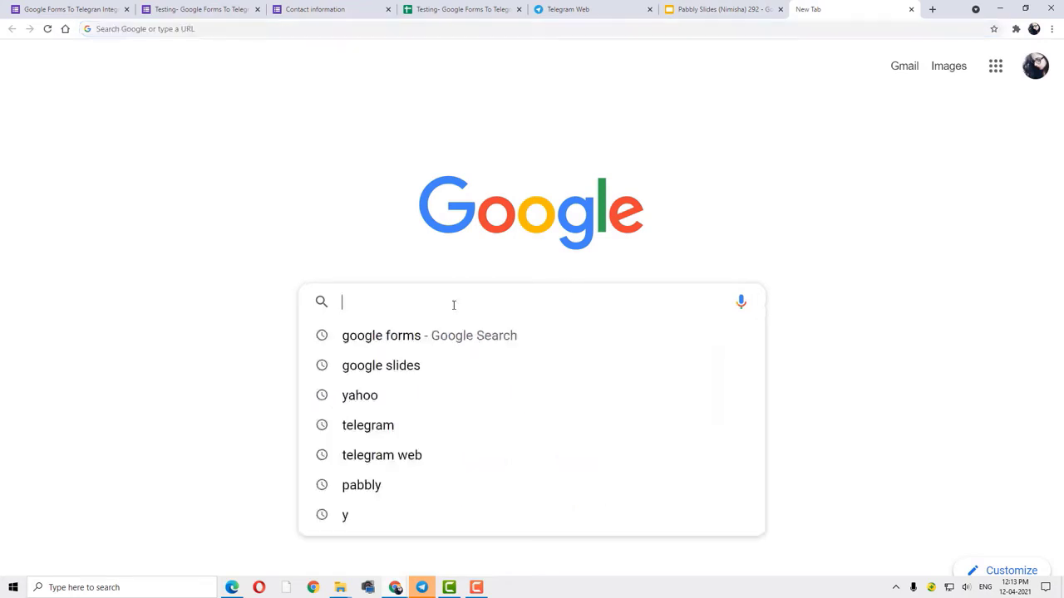
left_click(275, 28)
type("pabbly.co")
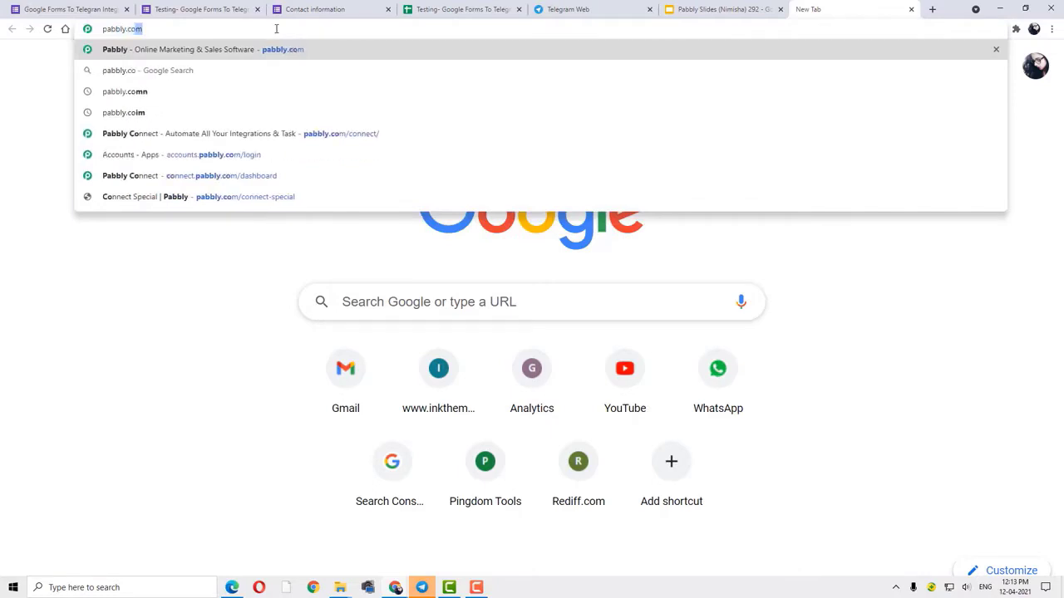
key("Return")
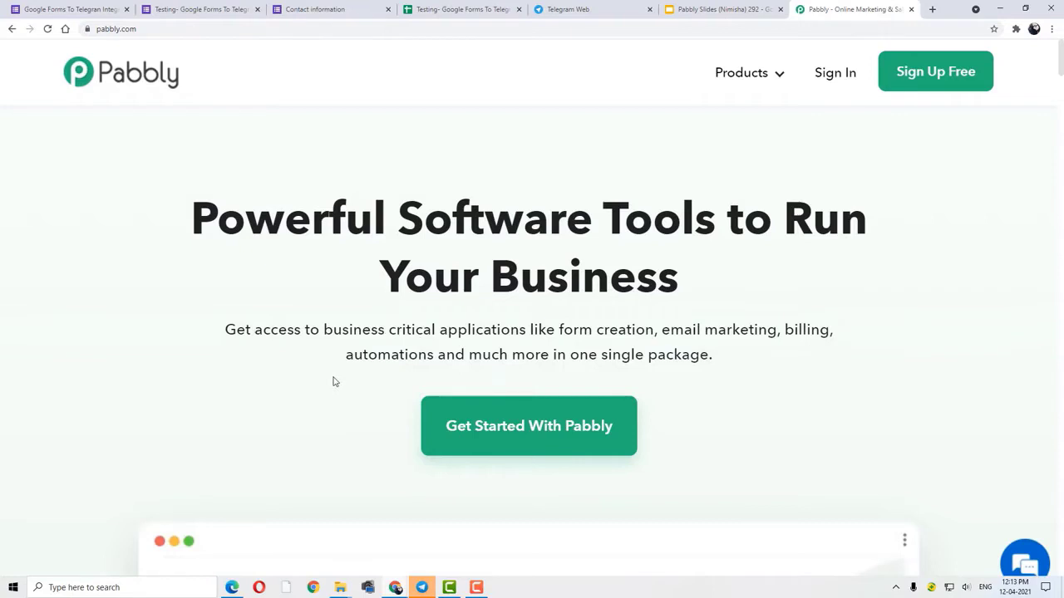
- Go to the Connect product page, sign in, and open Connect from the All Apps list
mouse_move(748, 78)
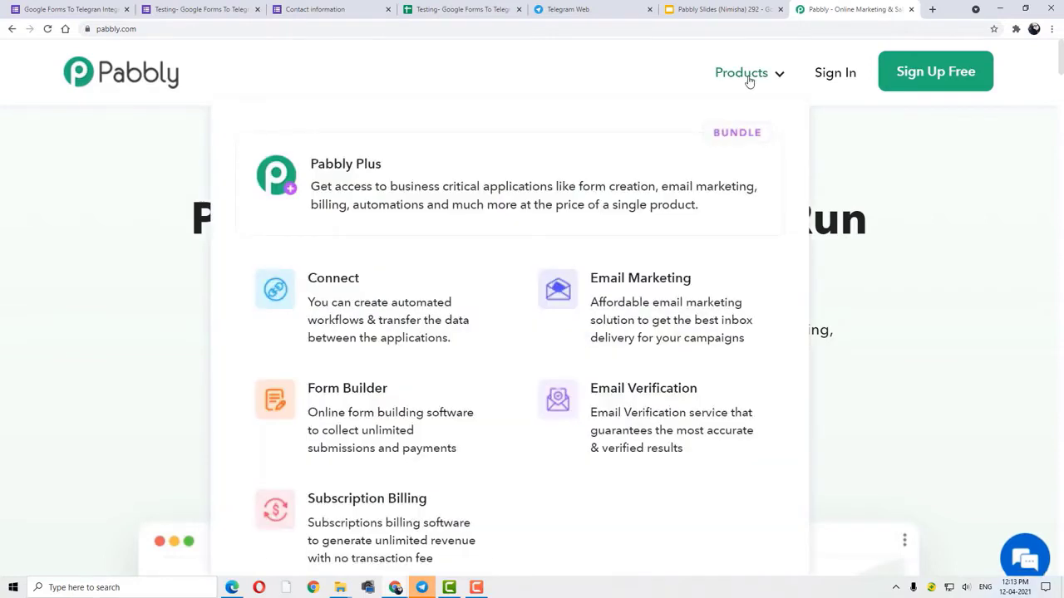
left_click(338, 319)
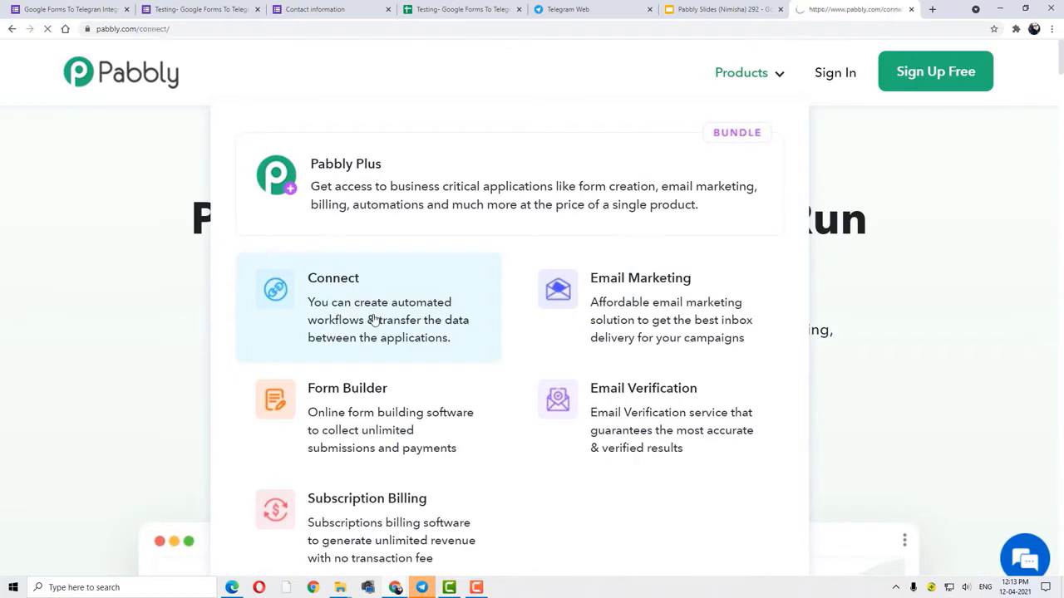
left_click(836, 73)
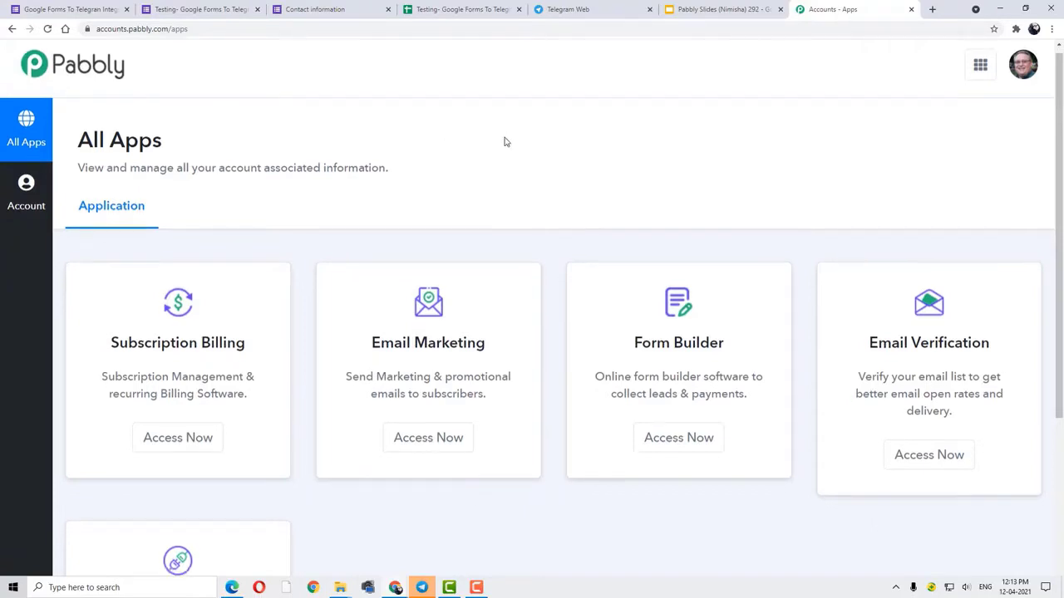
scroll(494, 274, "down", 3)
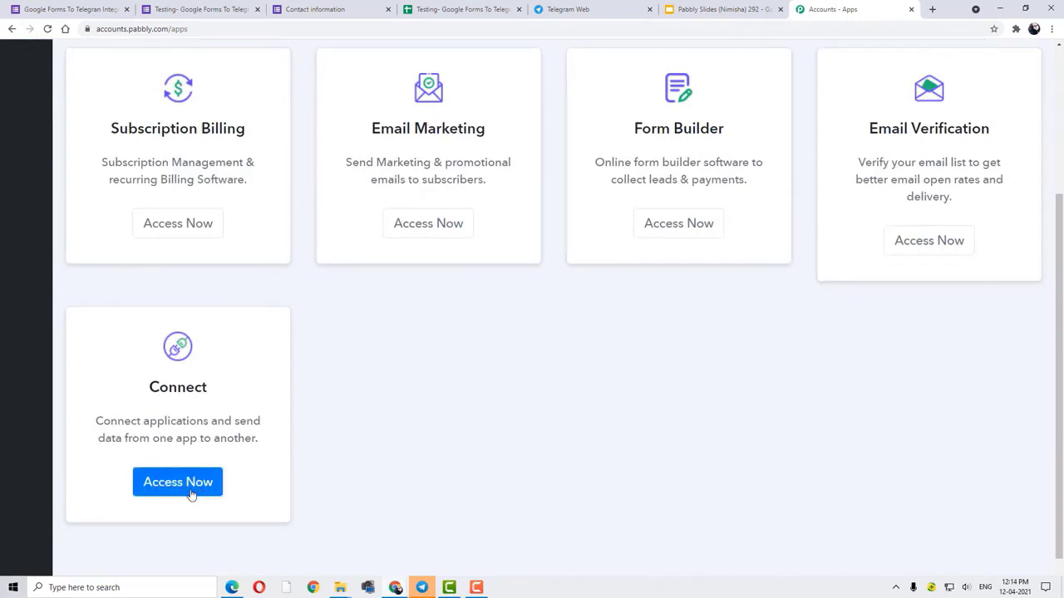
left_click(192, 495)
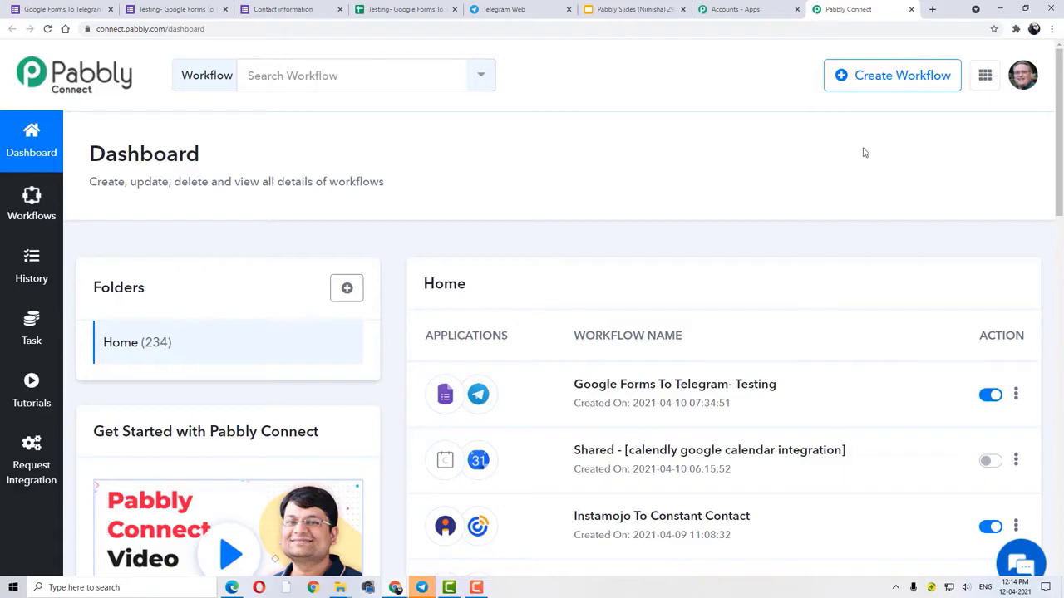
- Create a new workflow named 'Google Forms To Telegram'
left_click(912, 79)
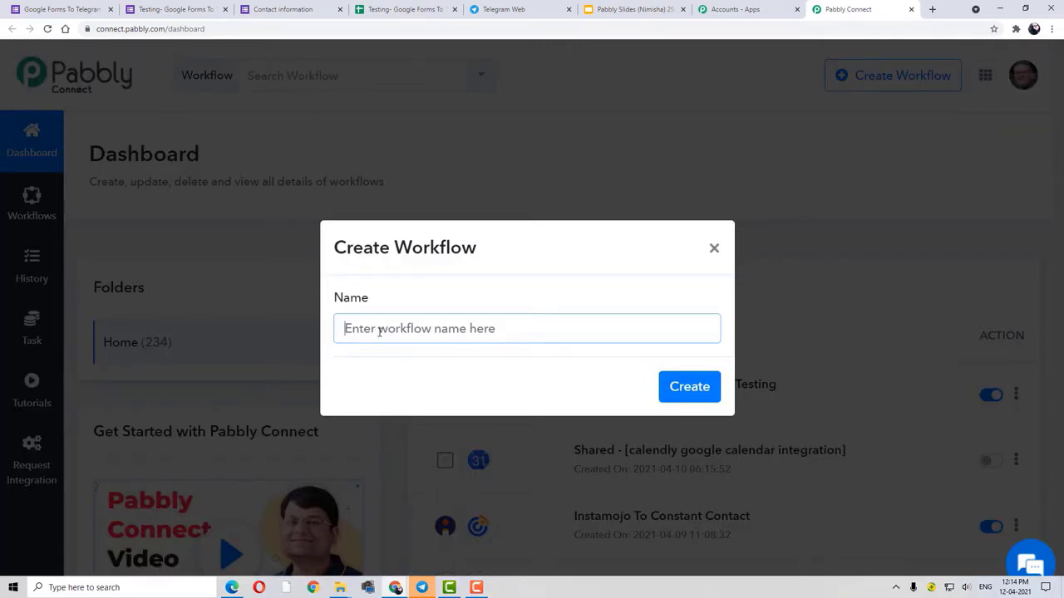
type("Google ")
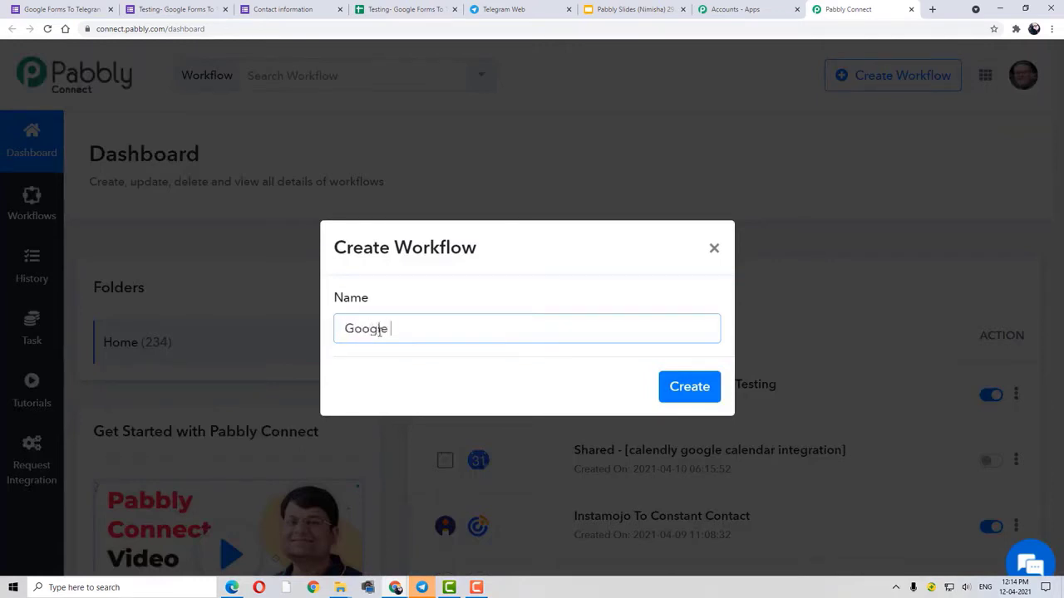
type("Forms To Telegram")
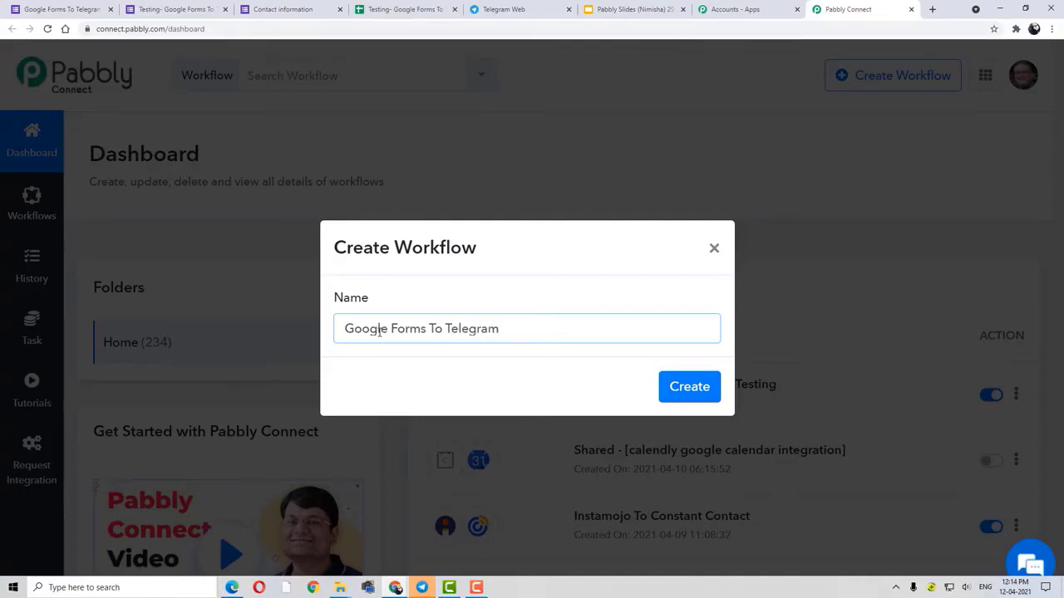
left_click(694, 388)
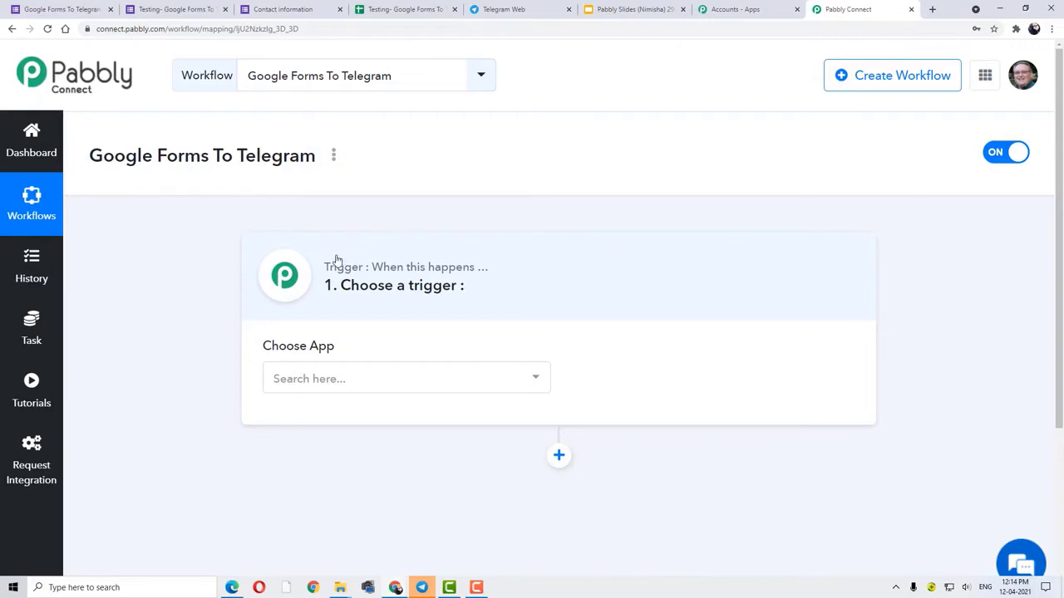
- Search 'google forms' in Choose App, select Google Forms as trigger, then collapse the trigger card
left_click_drag(261, 350, 337, 352)
left_click(200, 340)
left_click(337, 380)
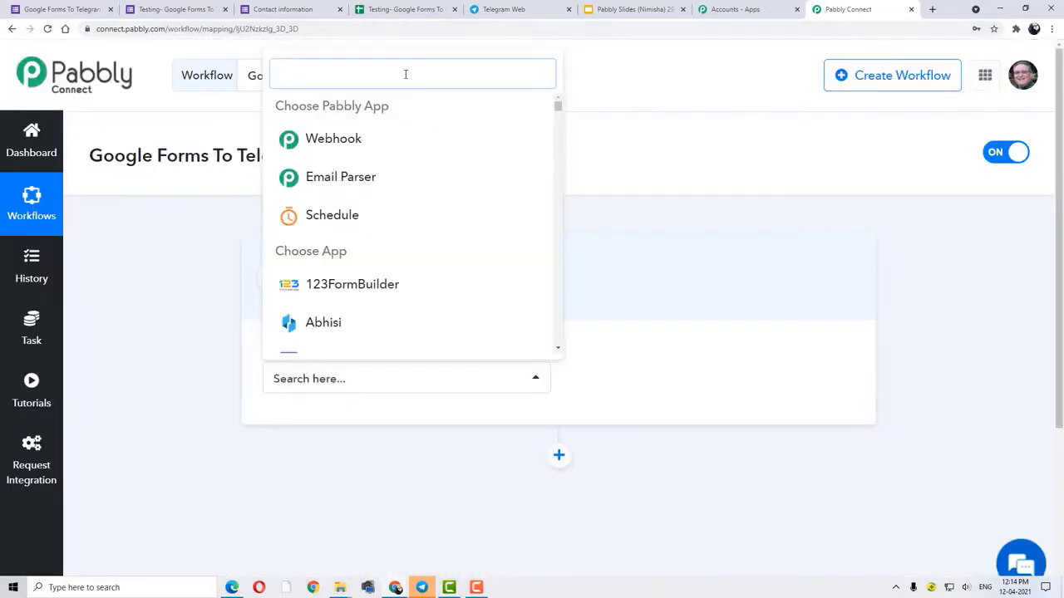
type("g")
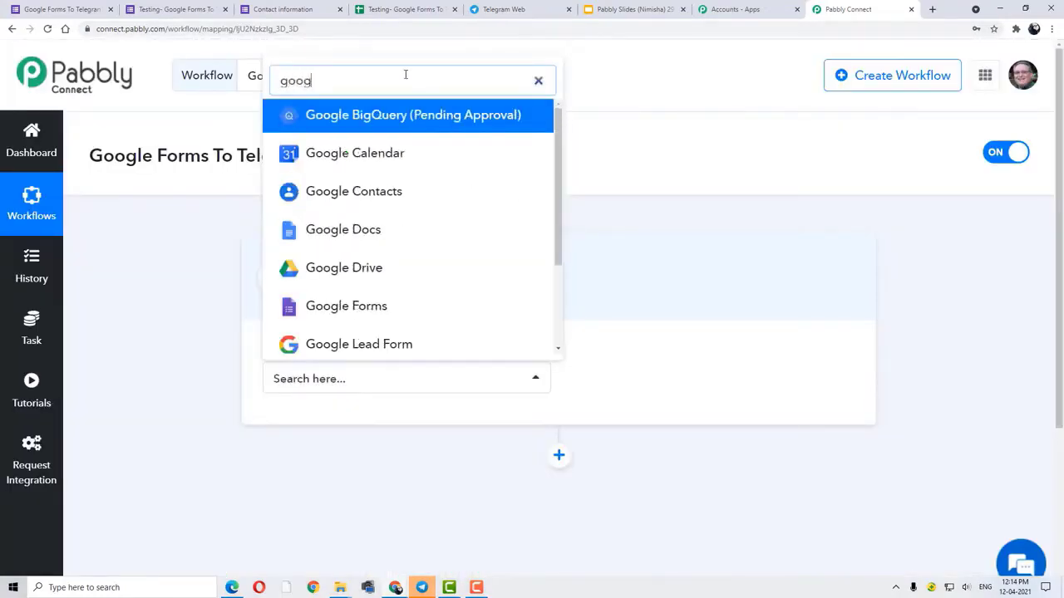
type("le forms")
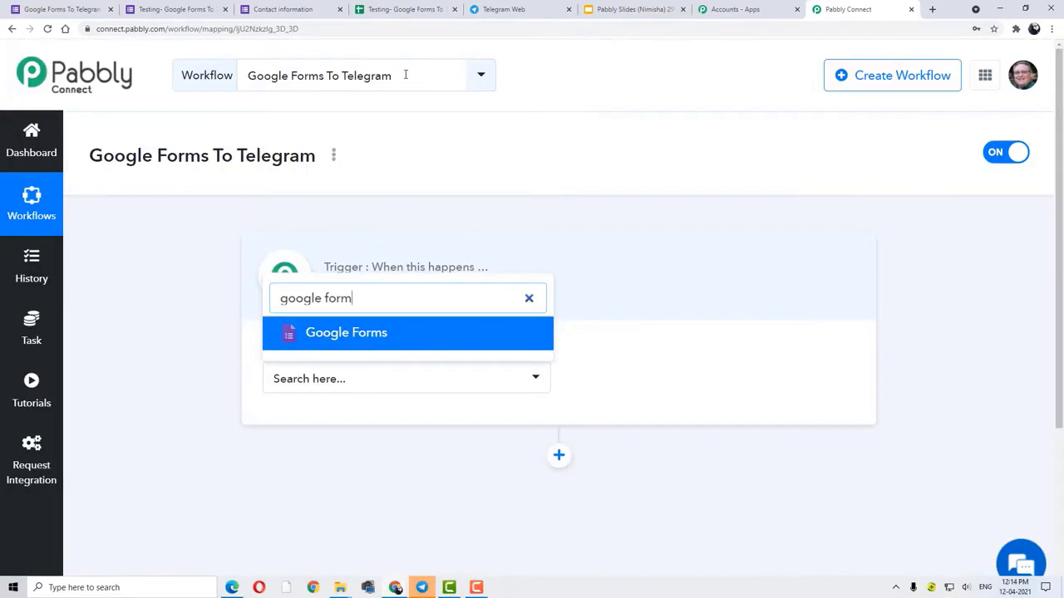
key("Return")
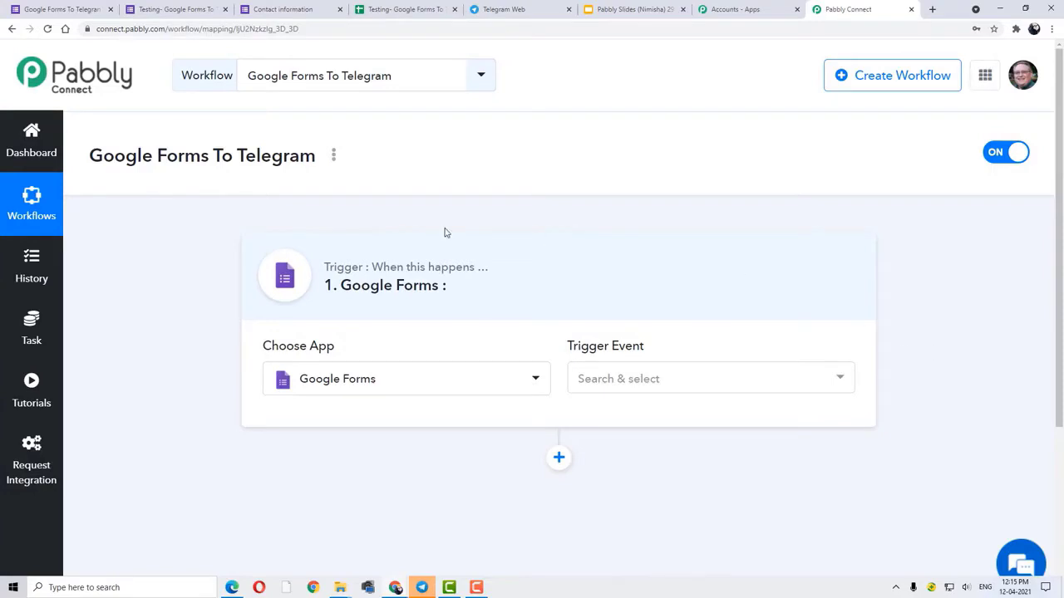
left_click_drag(328, 267, 368, 268)
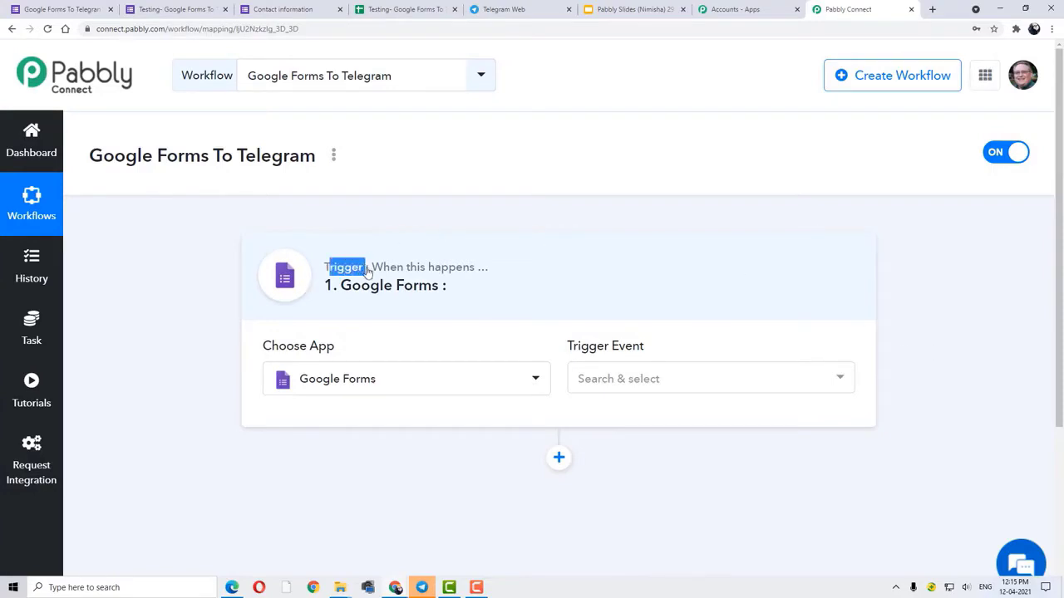
left_click(191, 261)
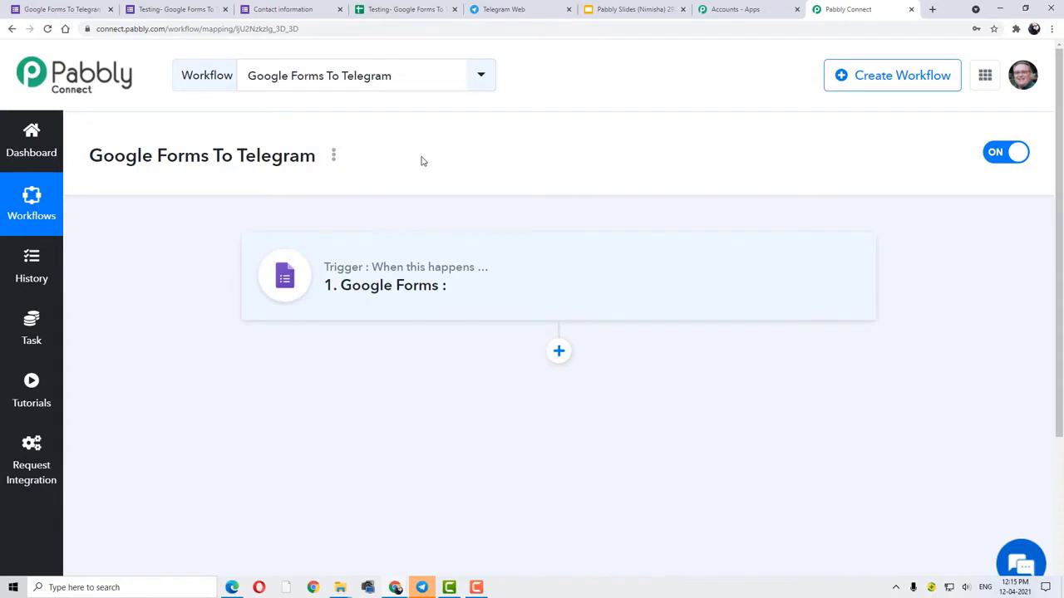
- Set the trigger event to New Response in Spreadsheet and review the webhook URL instructions
left_click(556, 301)
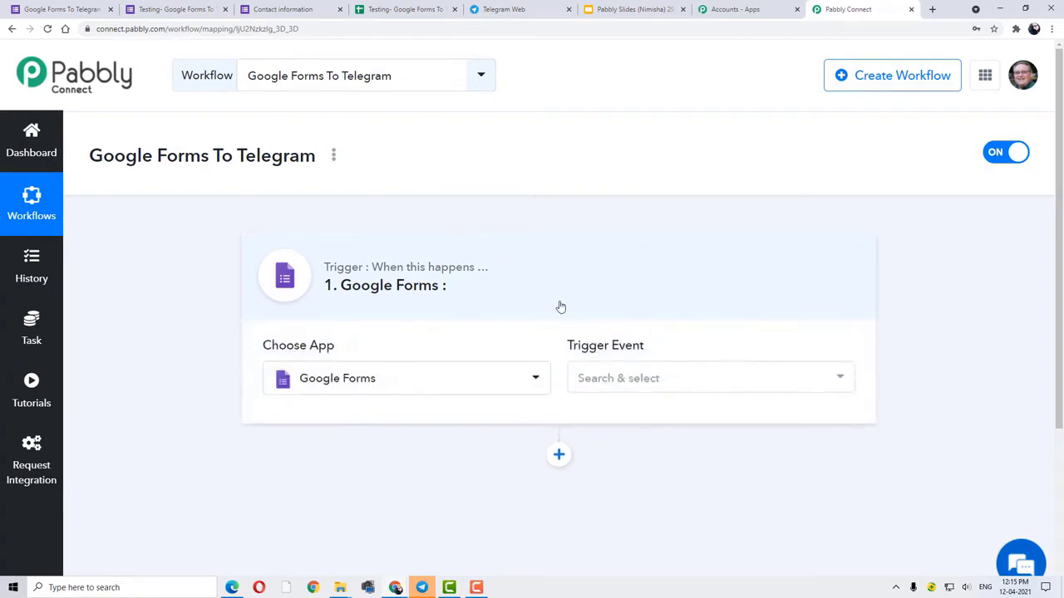
left_click(606, 381)
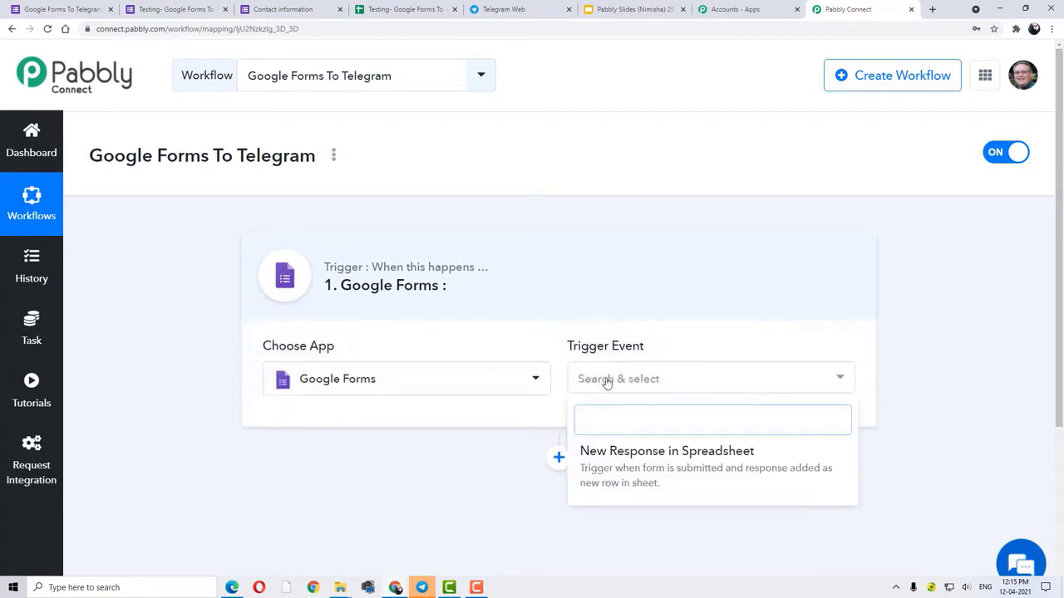
left_click(622, 471)
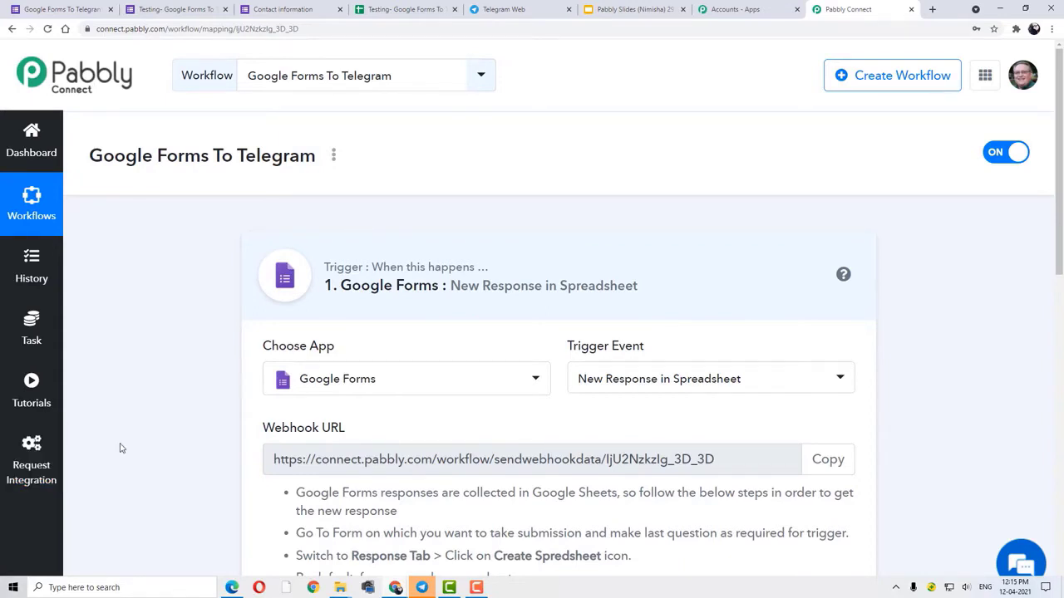
scroll(123, 409, "down", 2)
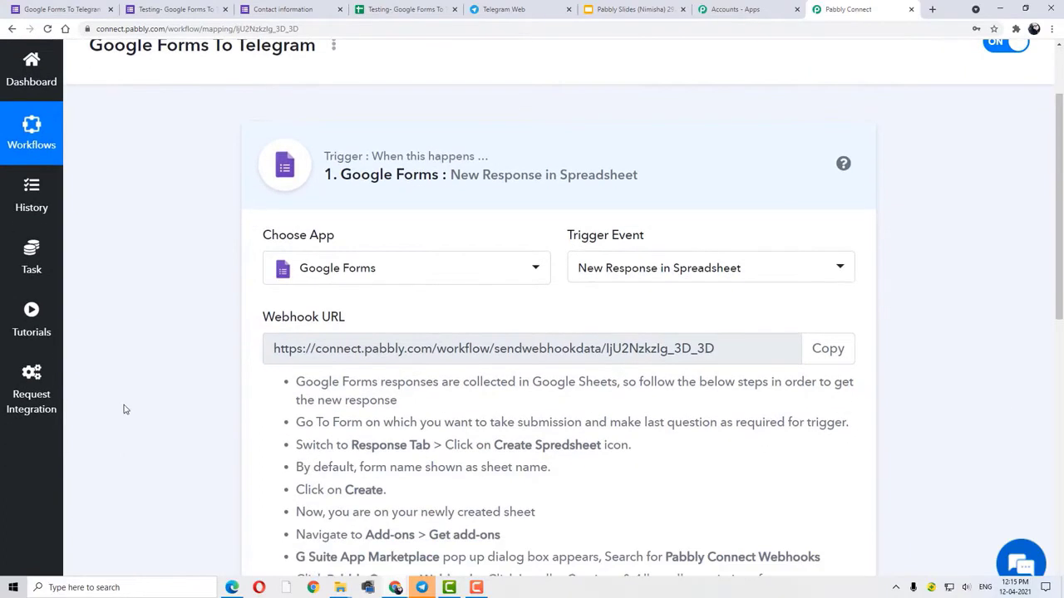
scroll(68, 416, "down", 1)
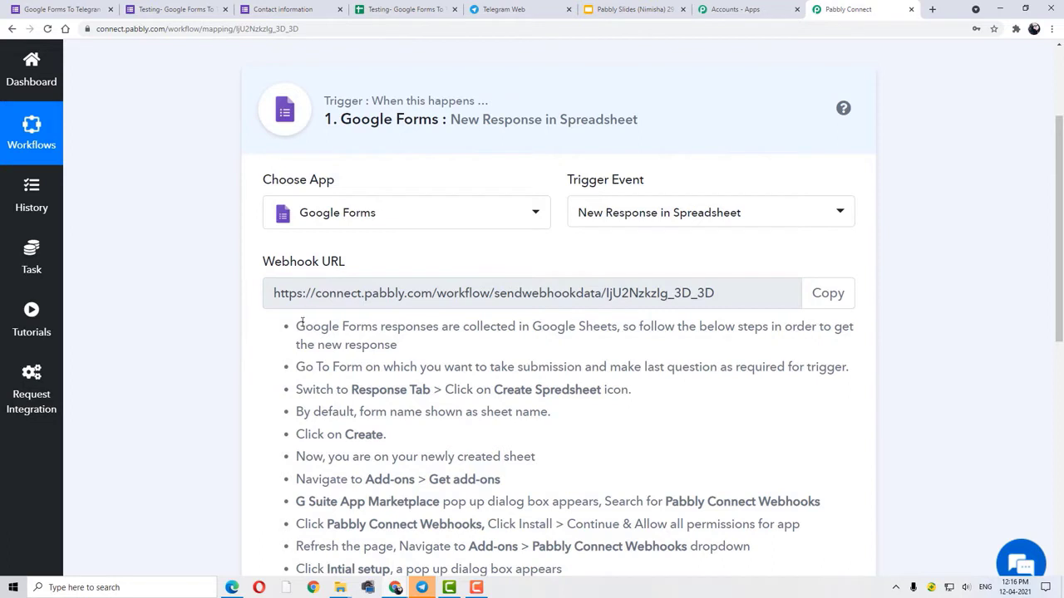
left_click_drag(295, 326, 620, 327)
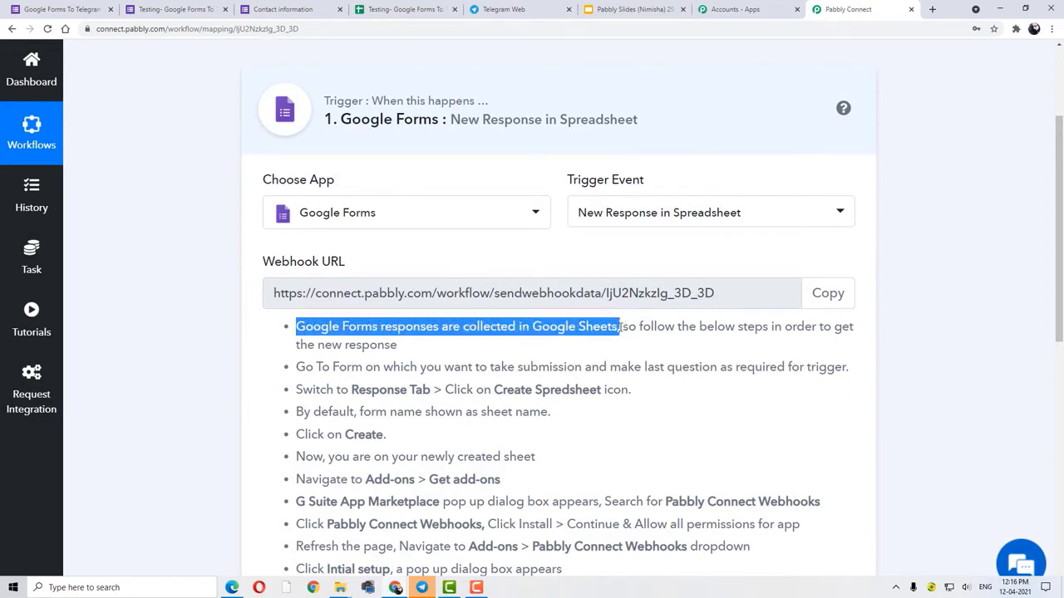
left_click(168, 333)
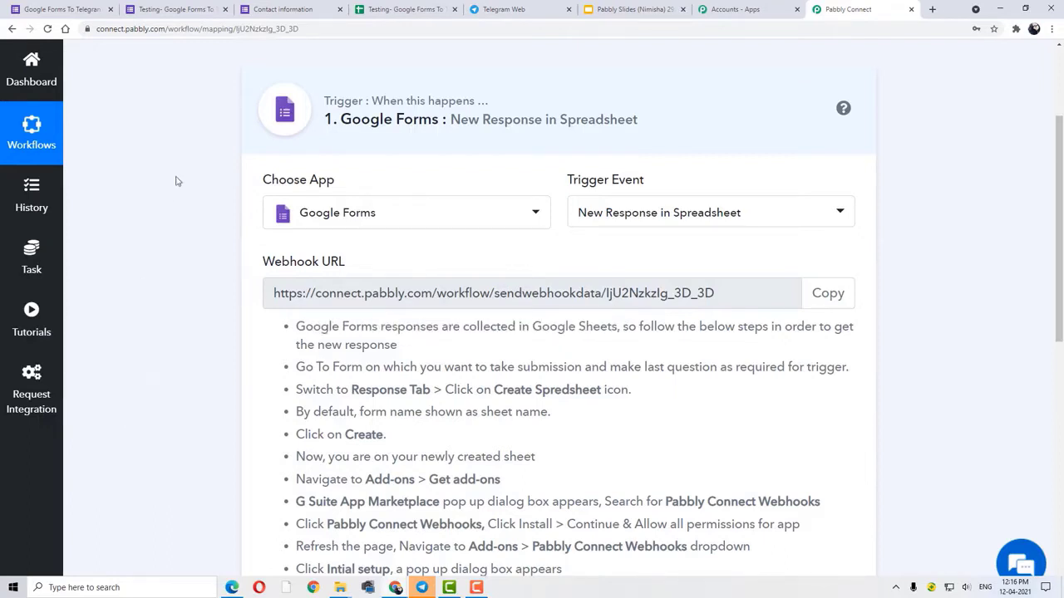
- Close the old test form and Contact information tabs, then review the Telegran Integration form's questions
left_click(164, 7)
left_click(224, 9)
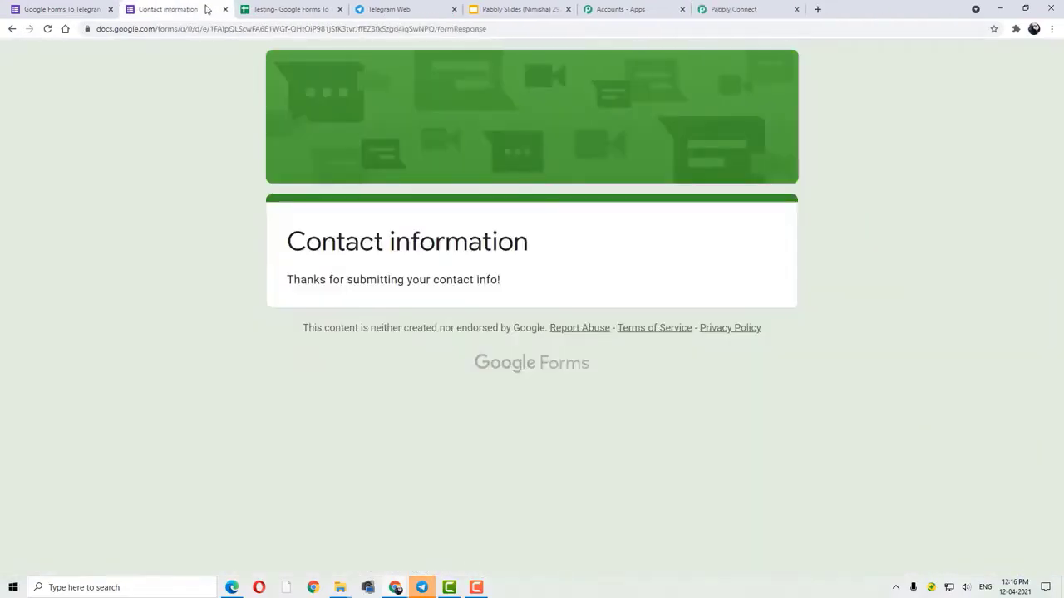
left_click(224, 9)
left_click(73, 8)
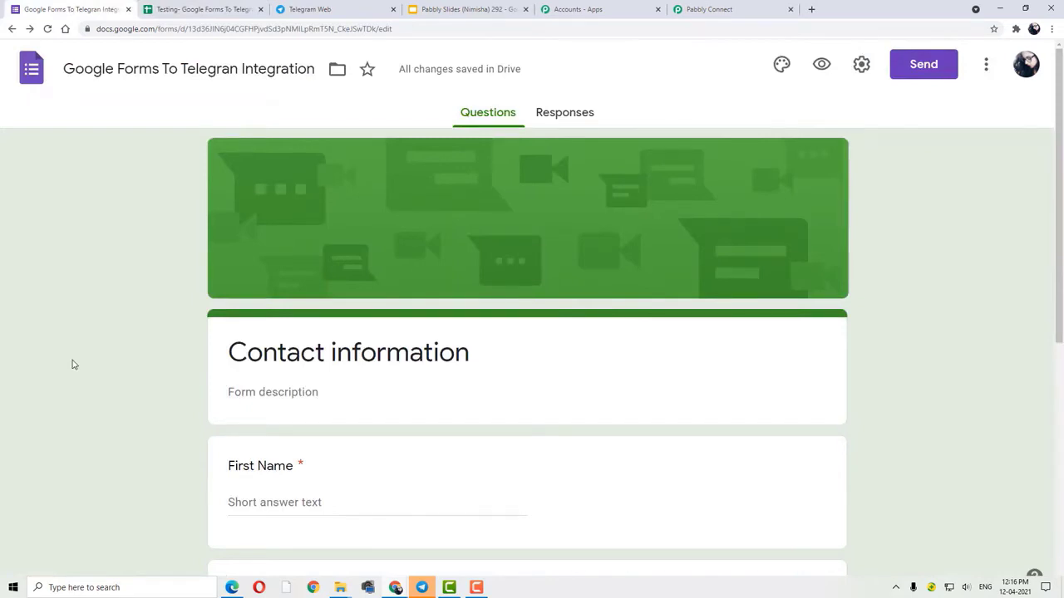
scroll(72, 364, "down", 1)
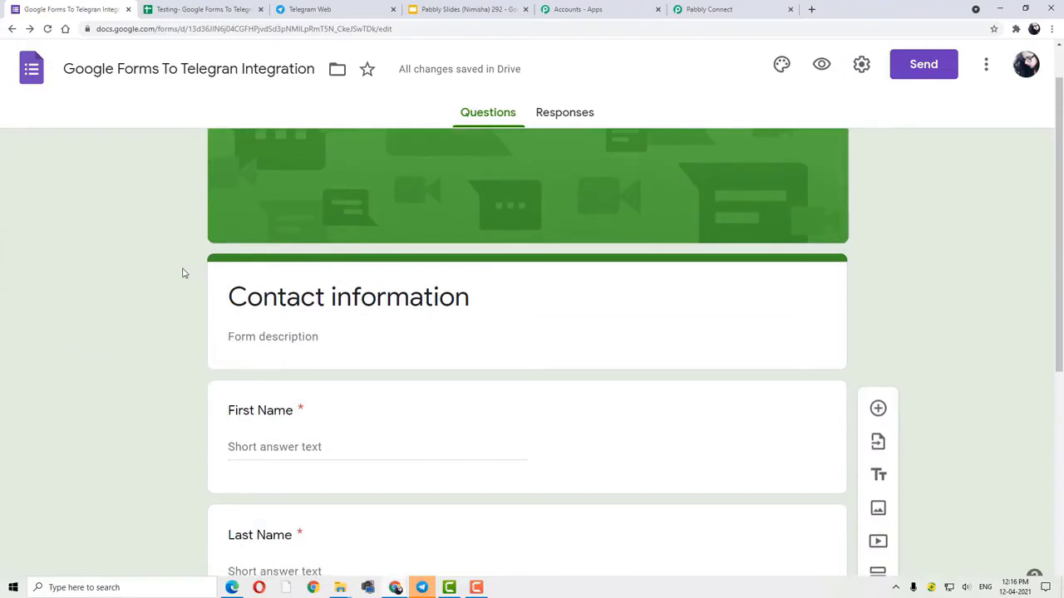
scroll(167, 350, "down", 2)
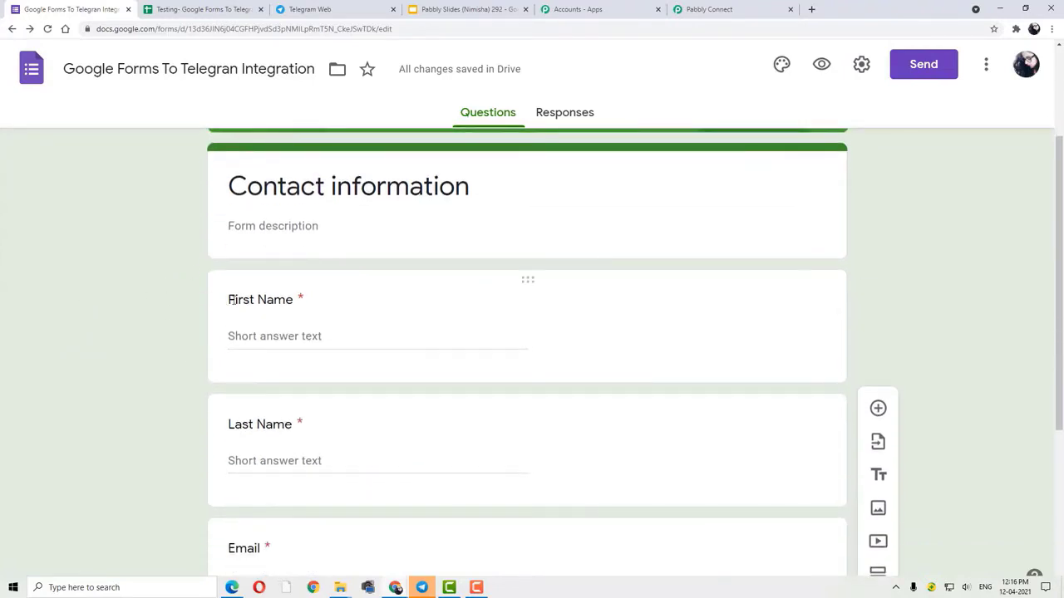
scroll(274, 428, "down", 3)
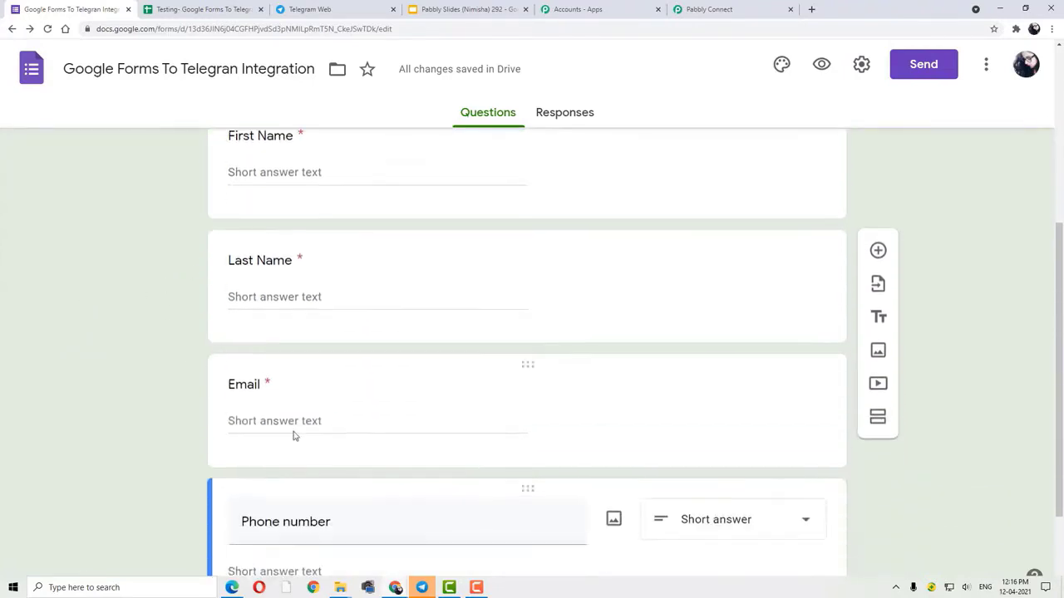
scroll(347, 421, "down", 2)
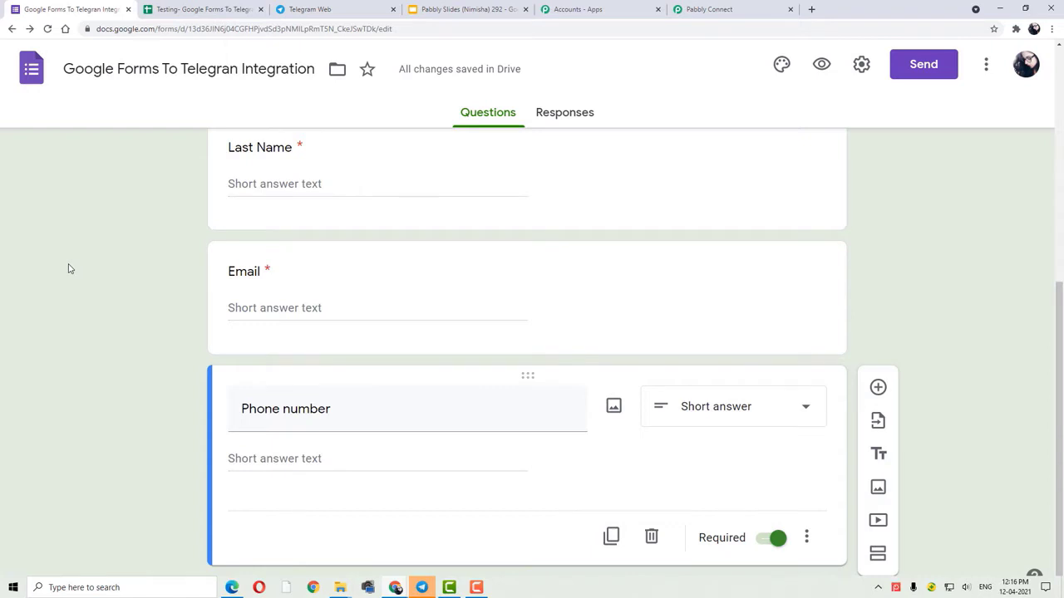
scroll(69, 269, "up", 5)
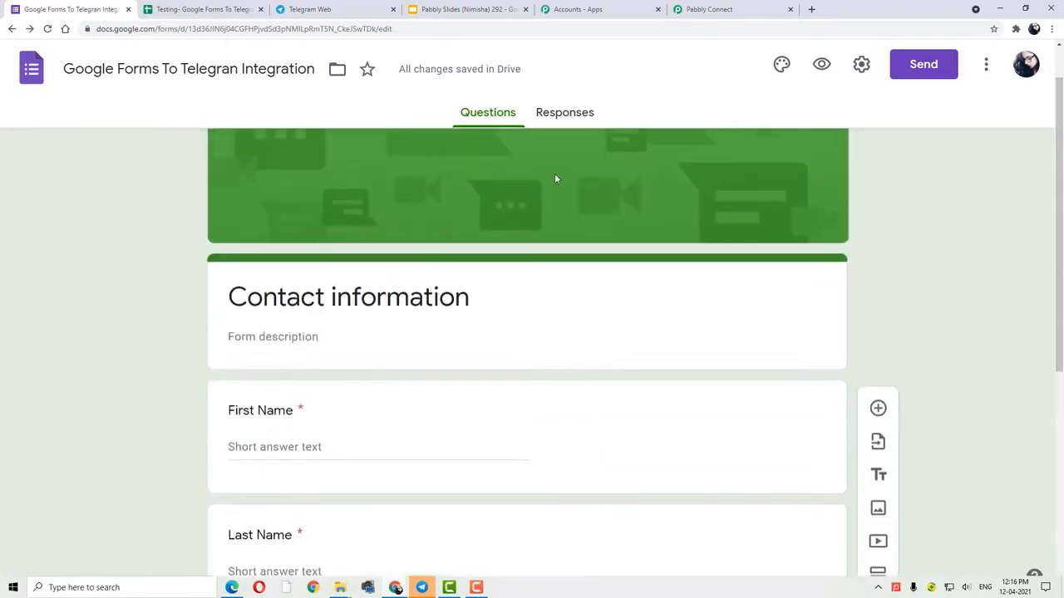
- Close the old Testing sheet tab and link the form's responses to a newly created spreadsheet
left_click(574, 117)
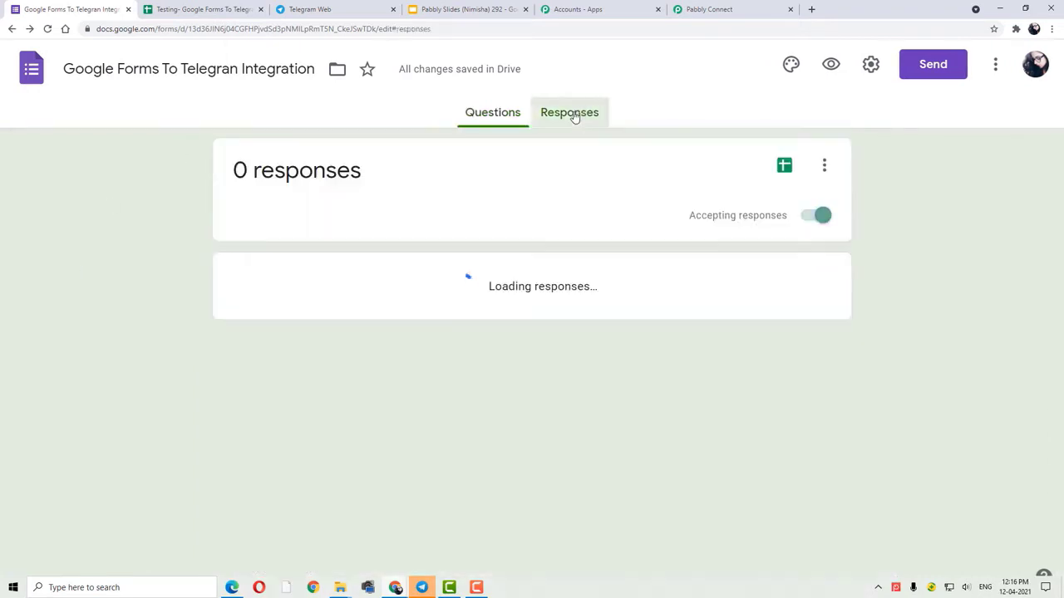
left_click(259, 10)
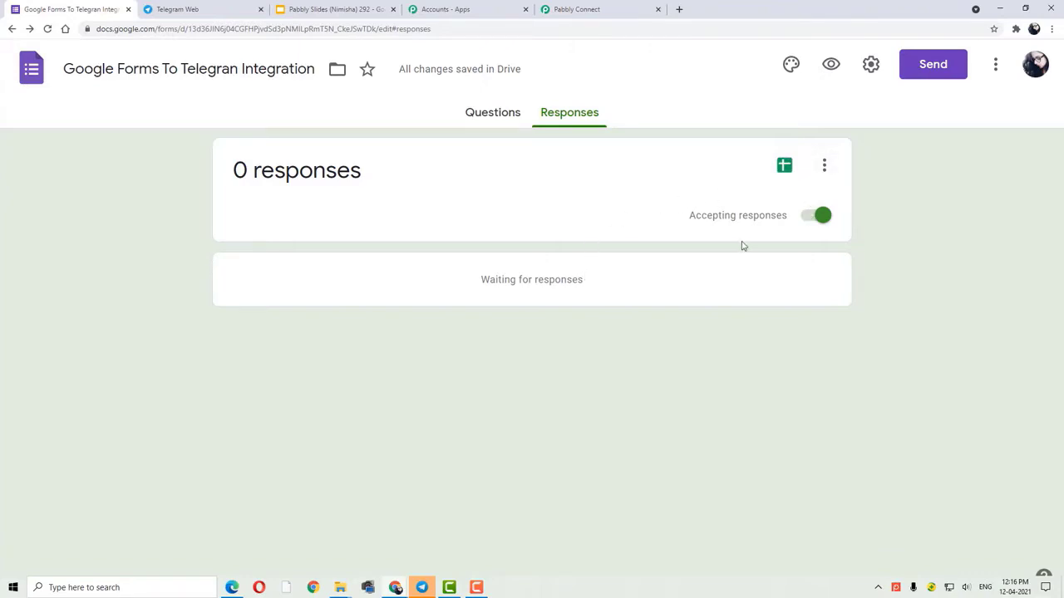
left_click(784, 166)
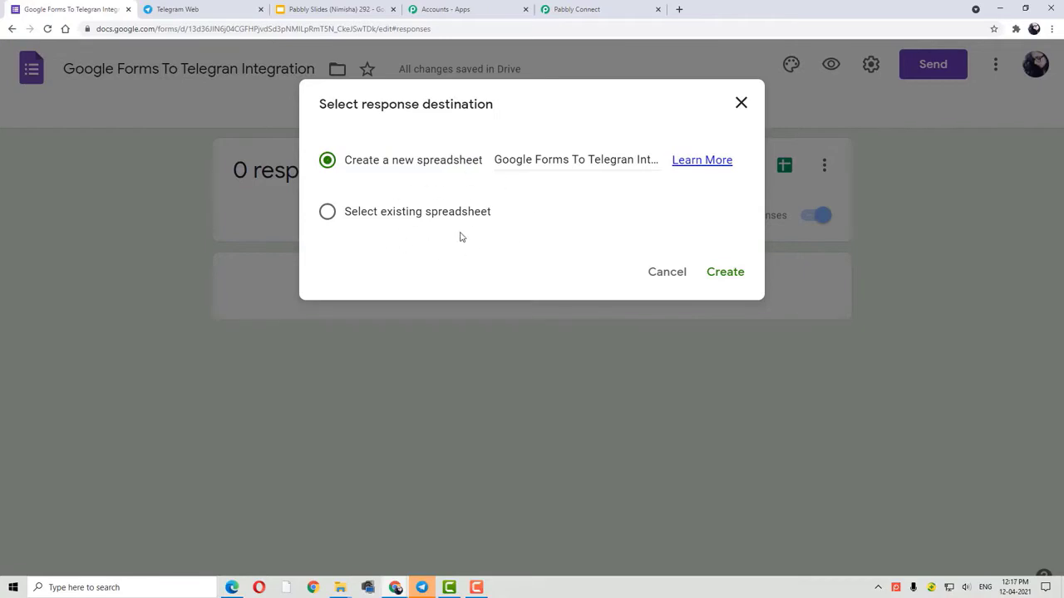
left_click(724, 281)
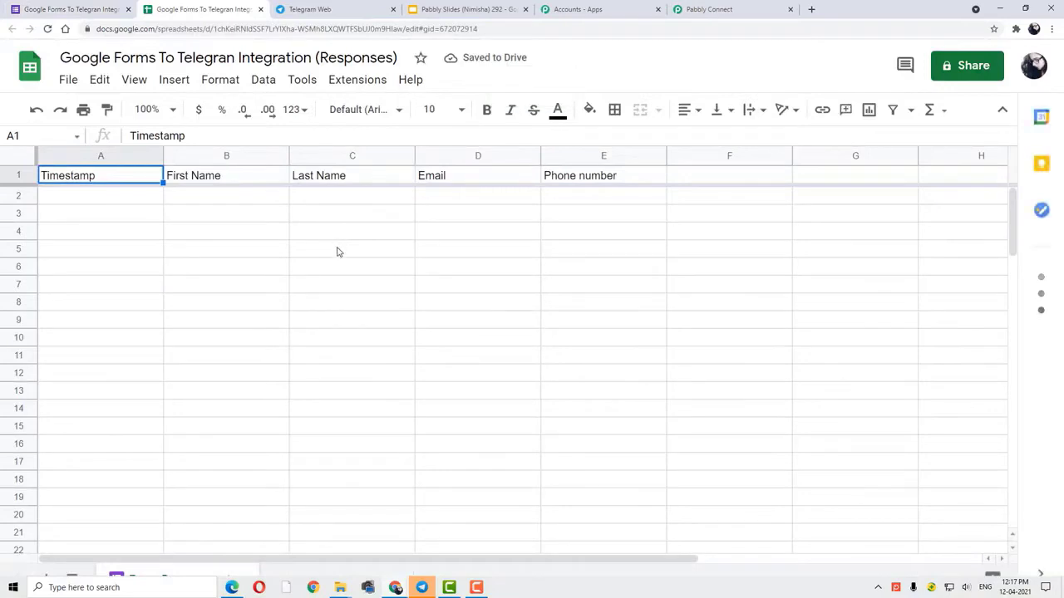
- Switch between the form and its tabs, ending on the 'Google Forms To Telegran Integration (Responses)' sheet
left_click(71, 12)
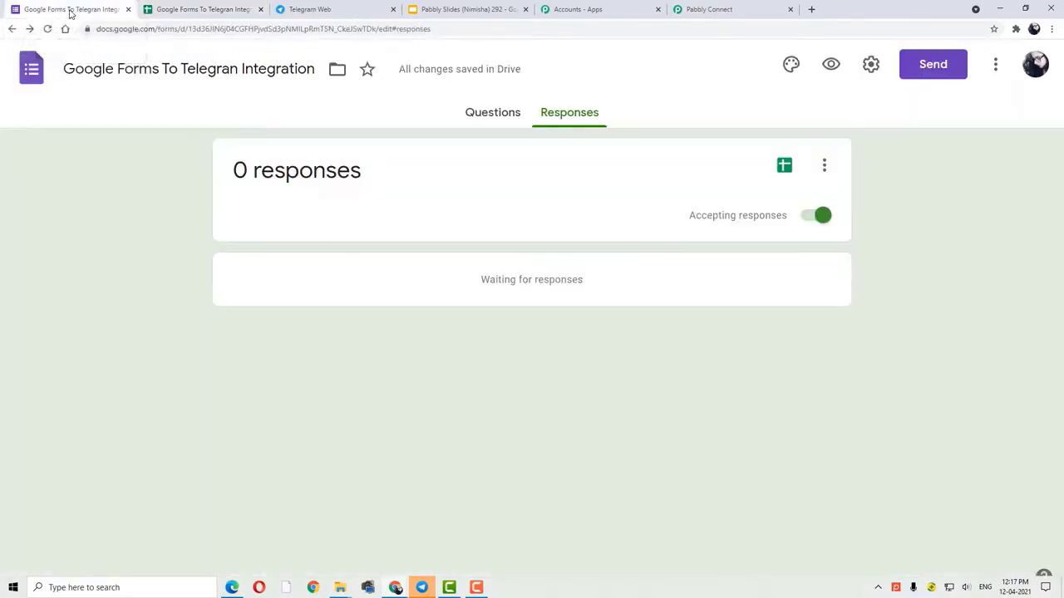
left_click(493, 114)
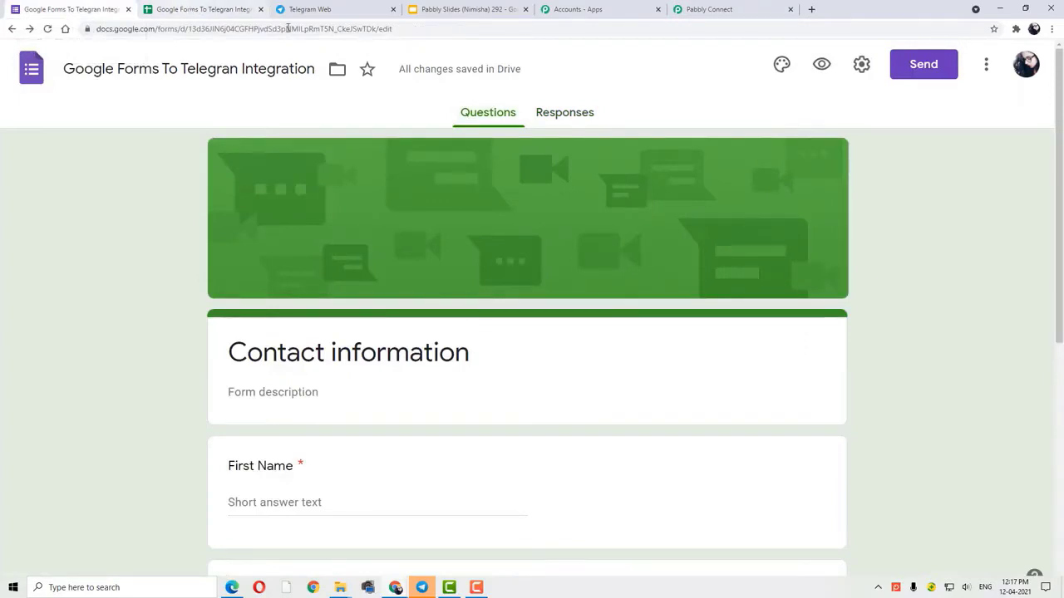
left_click(221, 10)
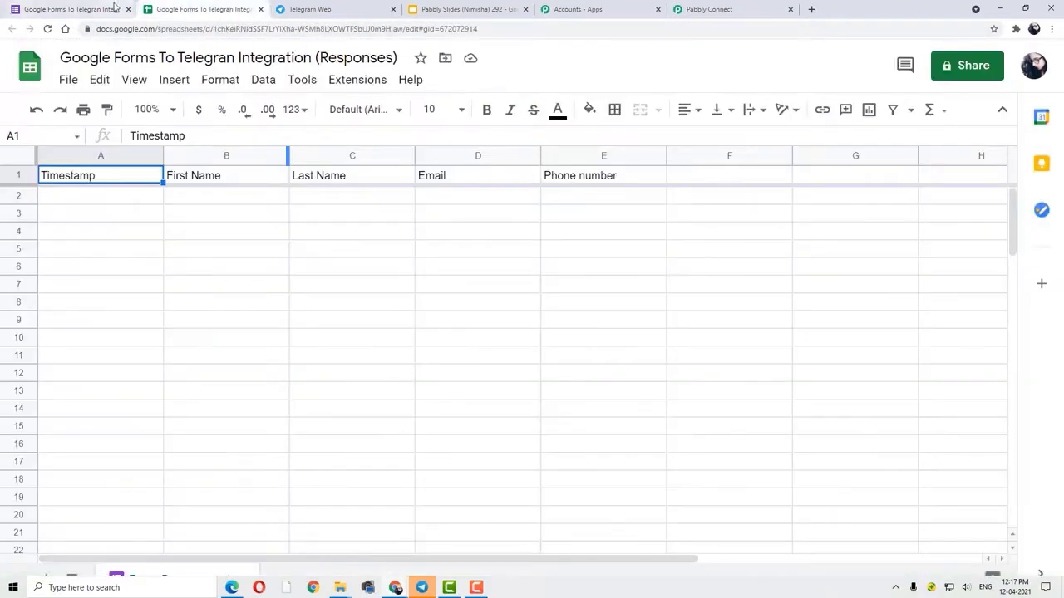
left_click(115, 12)
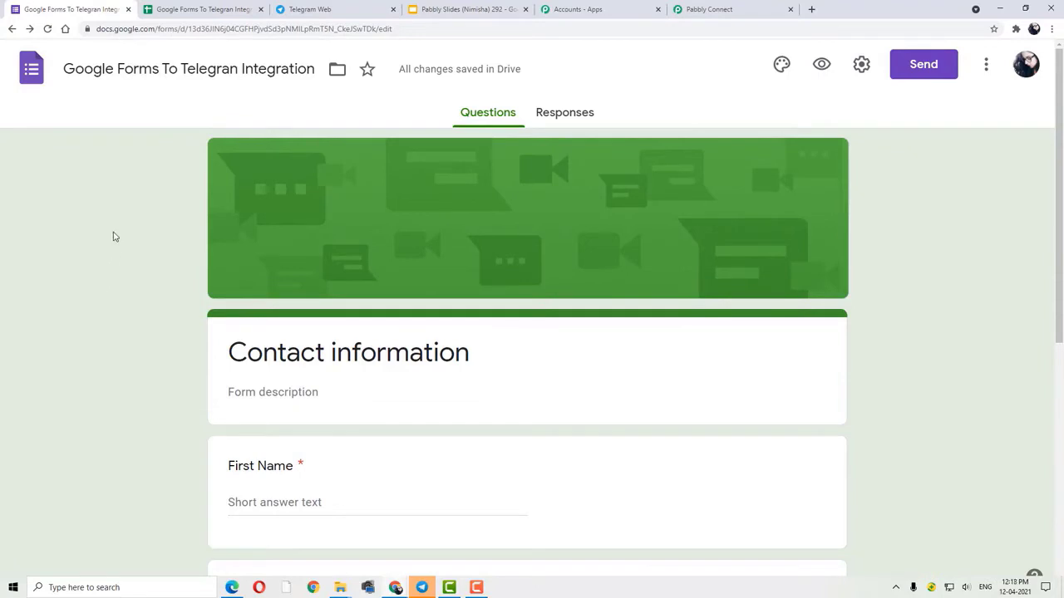
left_click(203, 10)
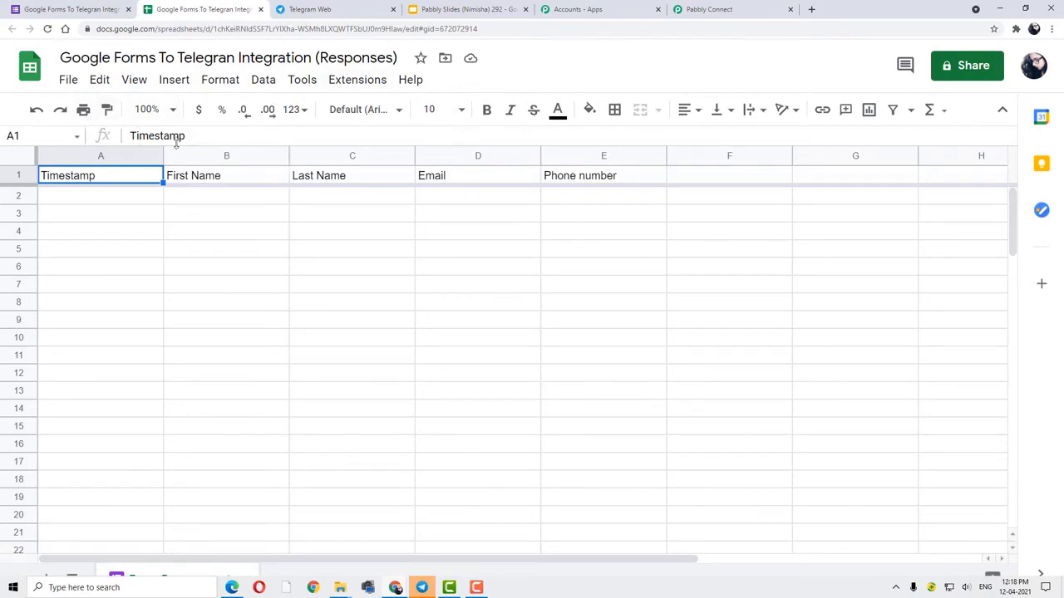
left_click(373, 88)
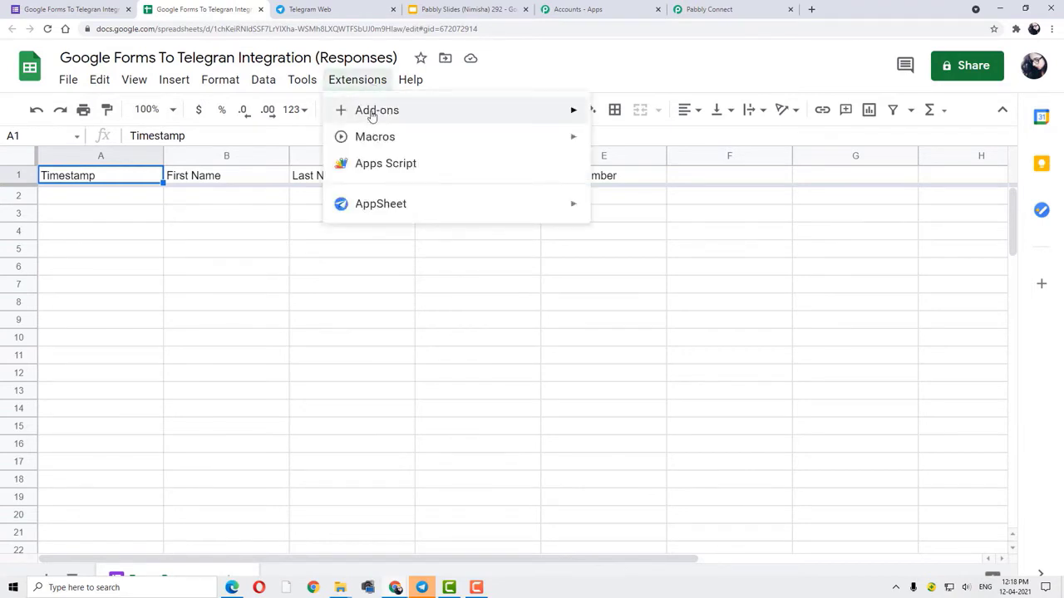
mouse_move(373, 115)
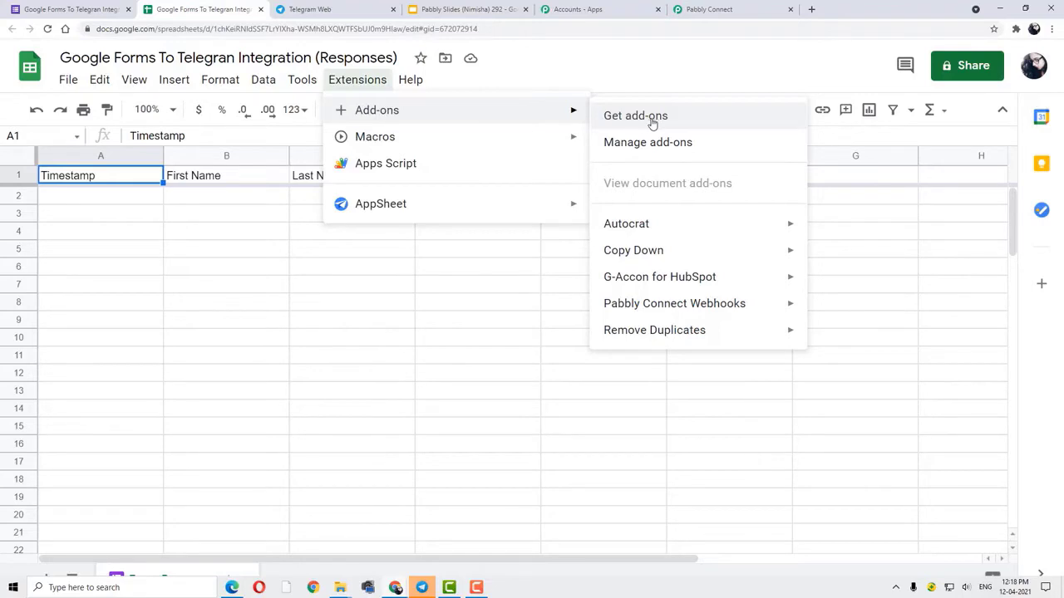
left_click(653, 122)
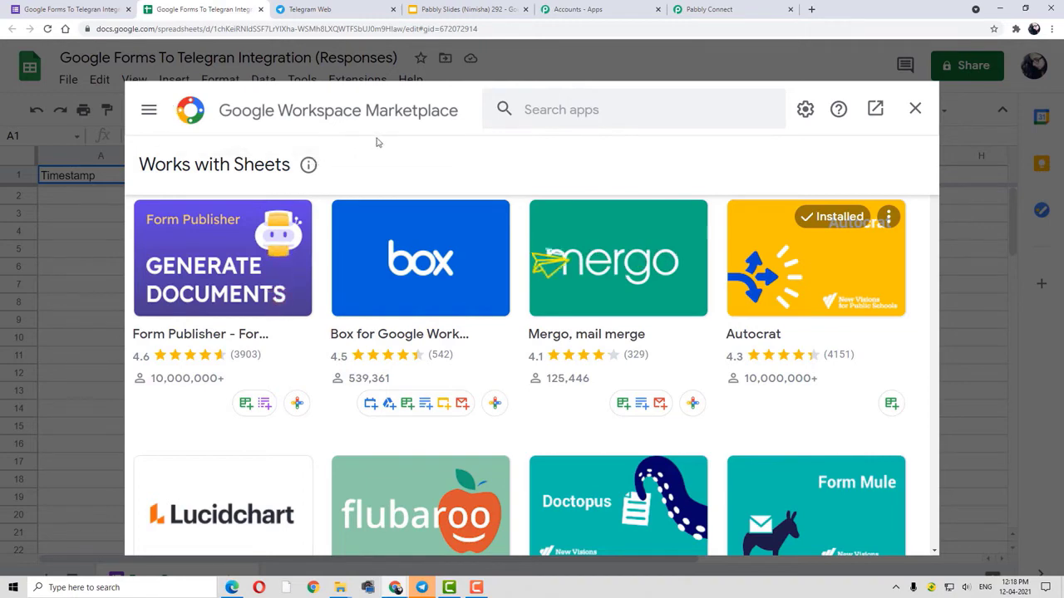
left_click(604, 108)
type("o")
key("BackSpace")
type("pabbly")
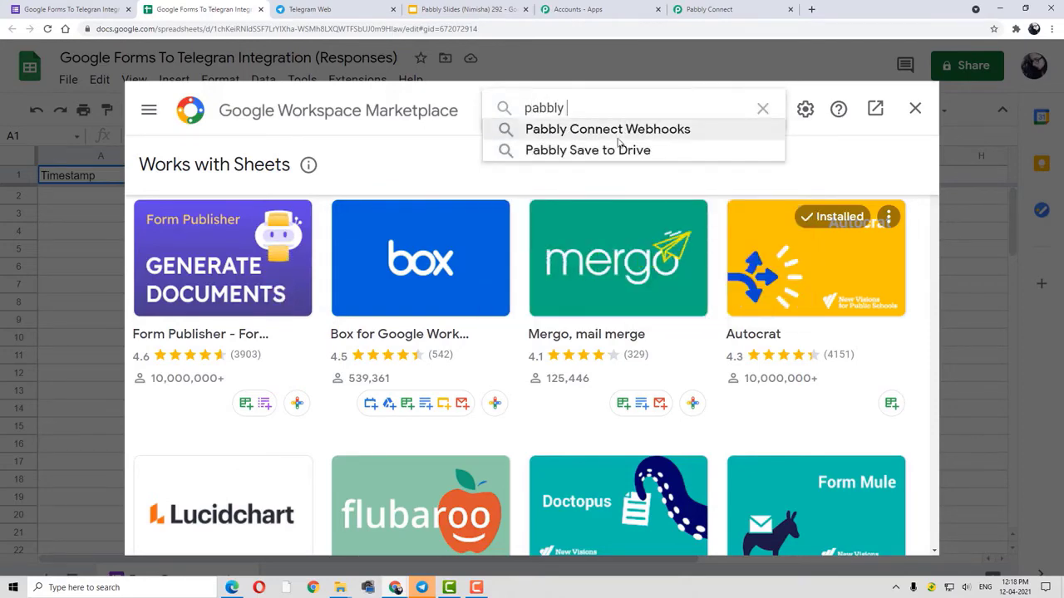
left_click(616, 133)
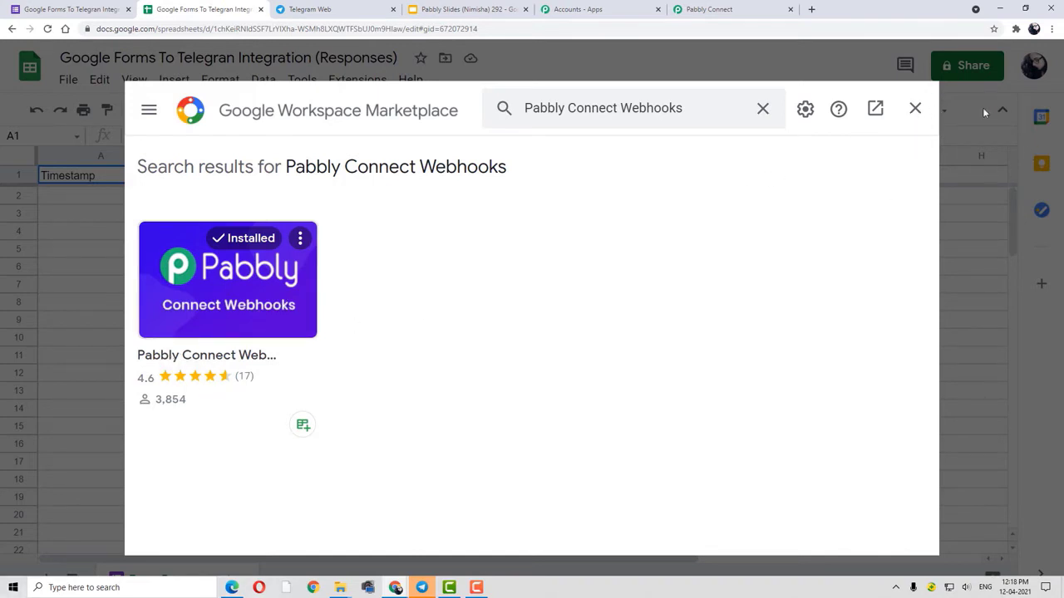
left_click(915, 108)
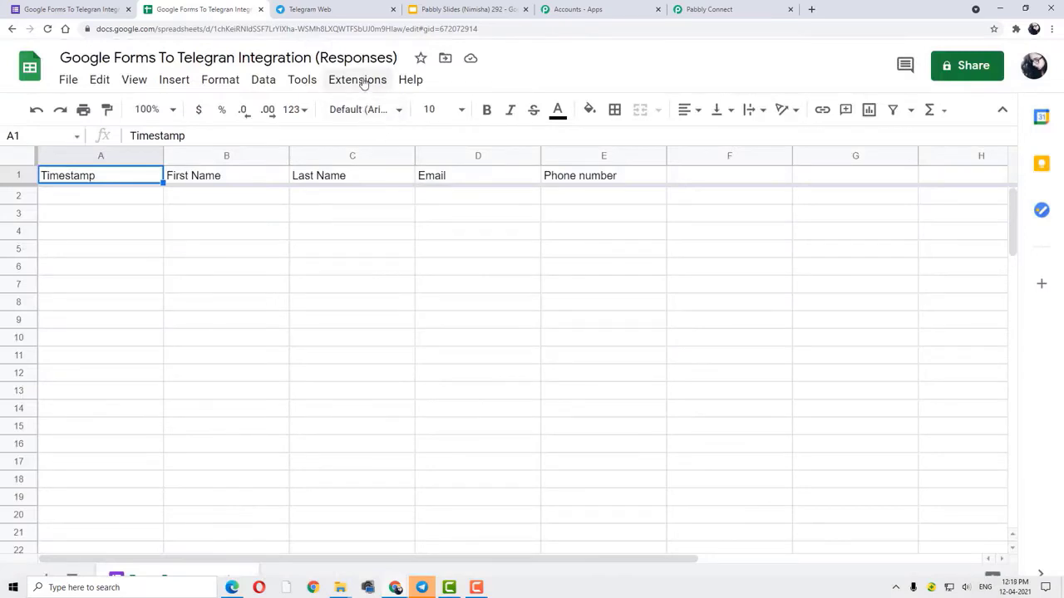
- Open the Pabbly Connect Webhooks Initial Setup dialog from the Extensions add-ons menu
left_click(363, 84)
mouse_move(407, 118)
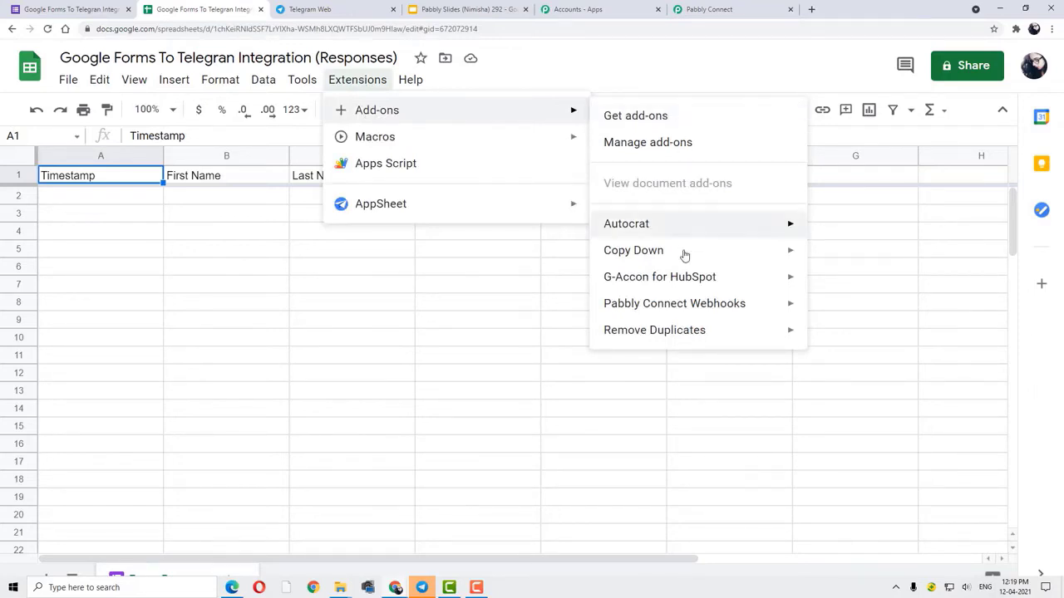
mouse_move(679, 307)
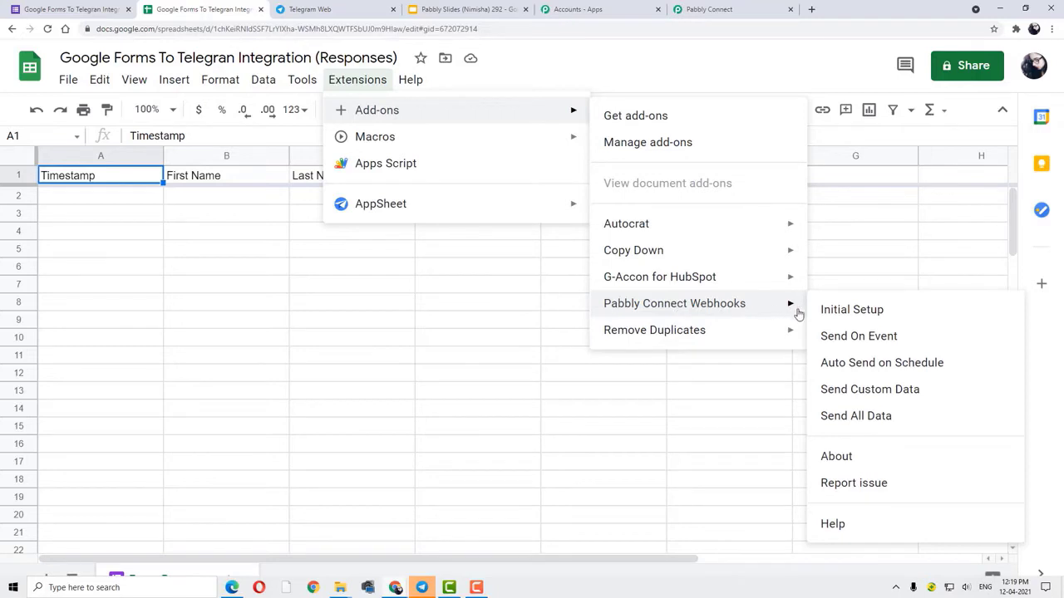
left_click(876, 316)
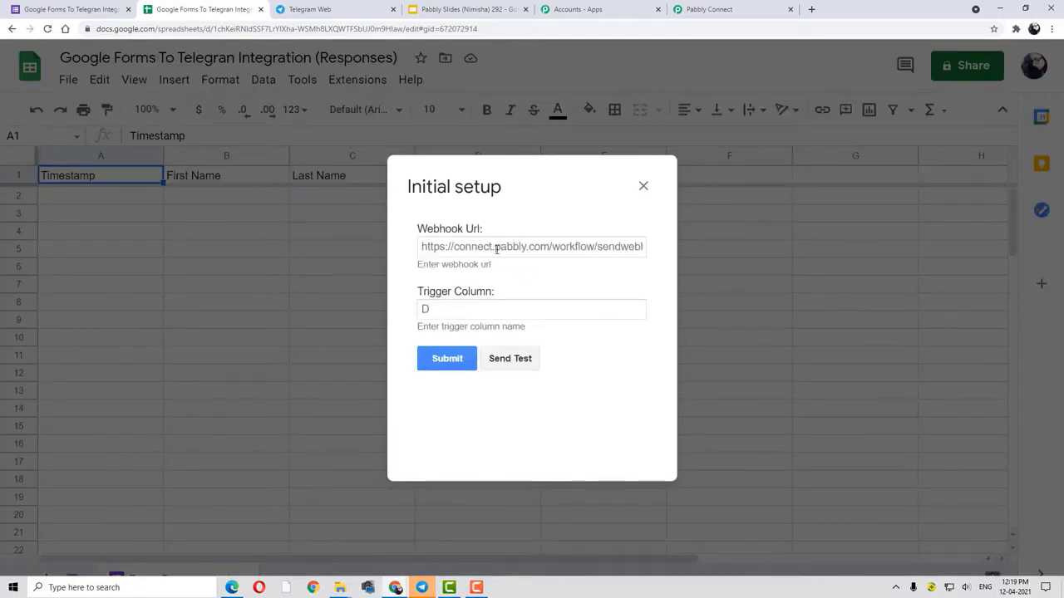
left_click_drag(418, 228, 487, 230)
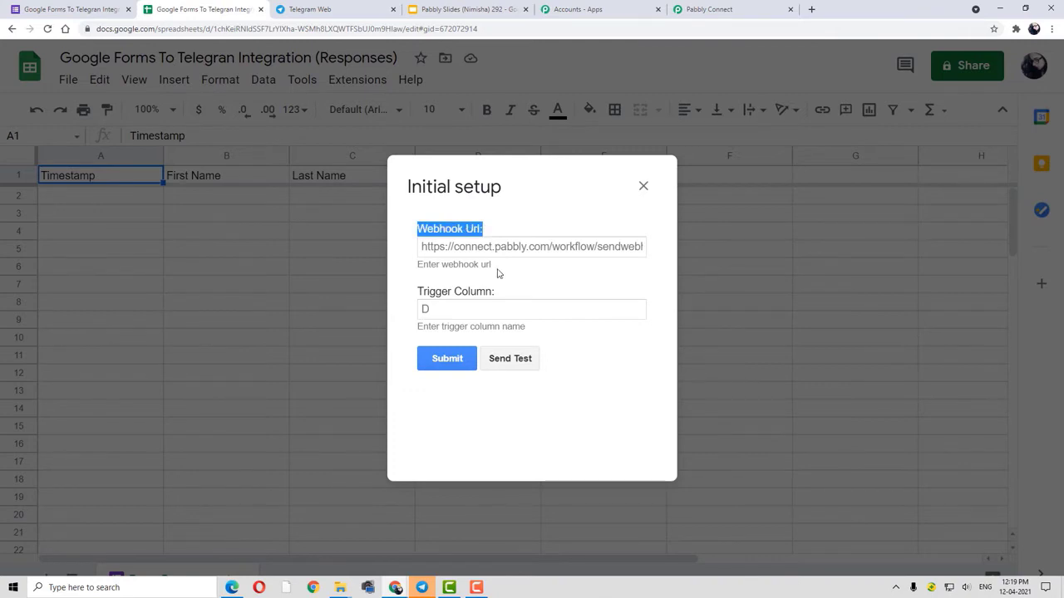
- Copy the Google Forms trigger's webhook URL in Pabbly Connect and return to the spreadsheet
left_click(735, 10)
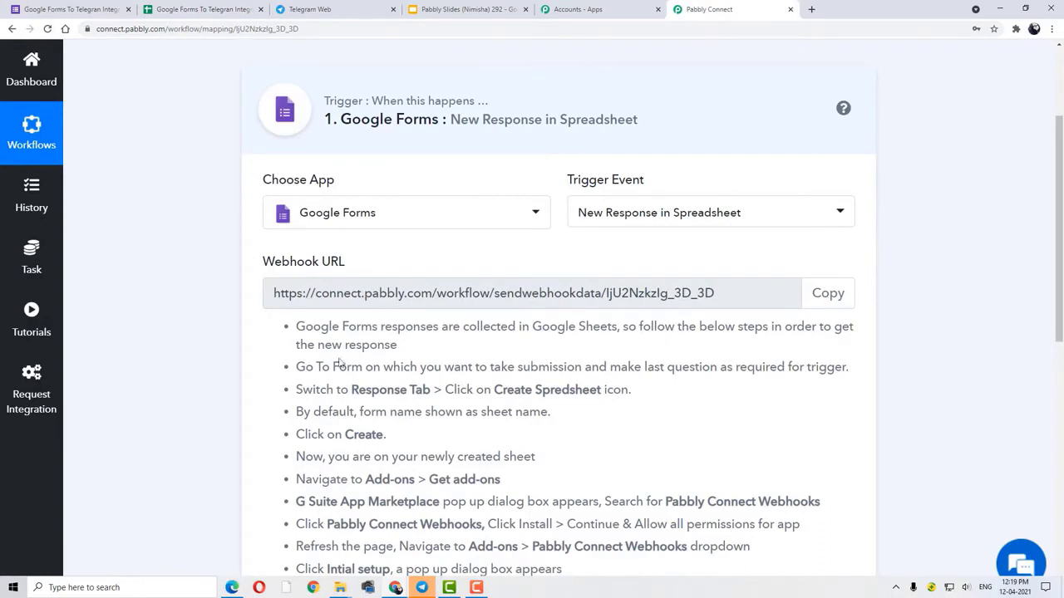
left_click(840, 299)
left_click(845, 304)
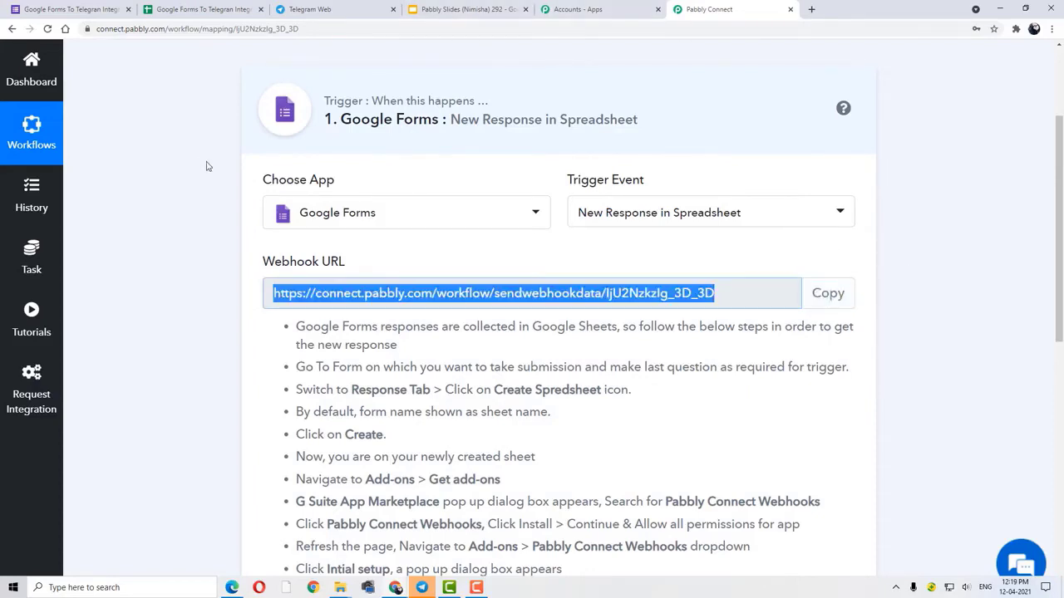
left_click(199, 10)
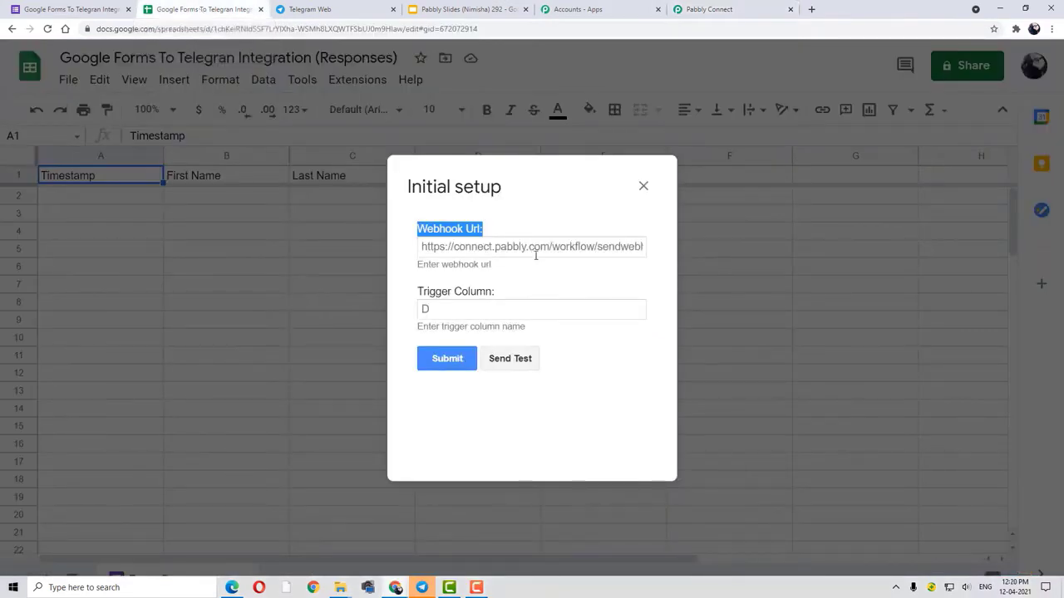
- Paste the webhook URL into the Webhook Url field, then close the dialog unsubmitted
left_click(449, 247)
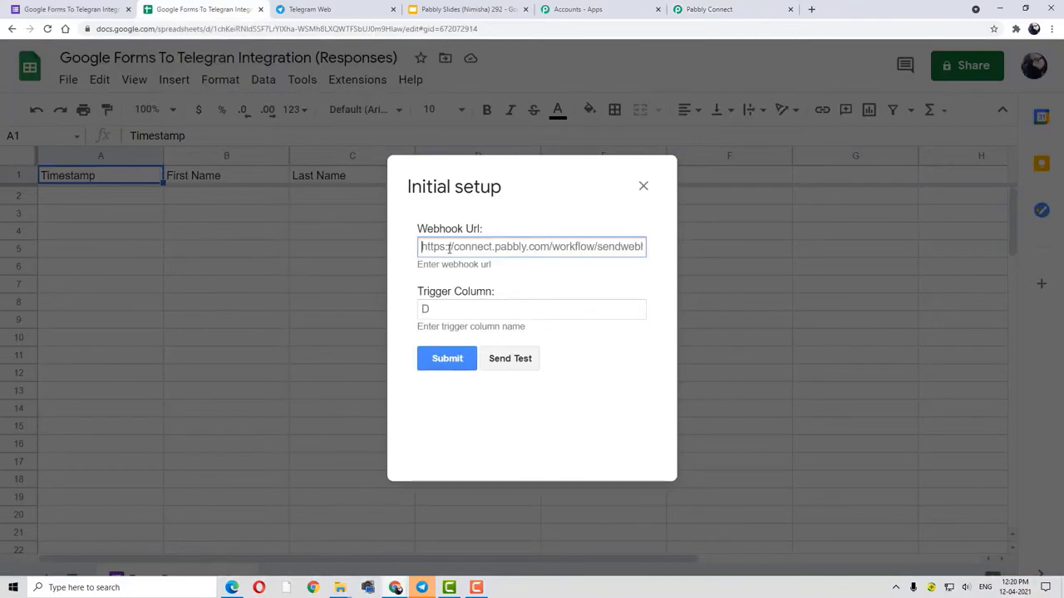
key("ctrl+v")
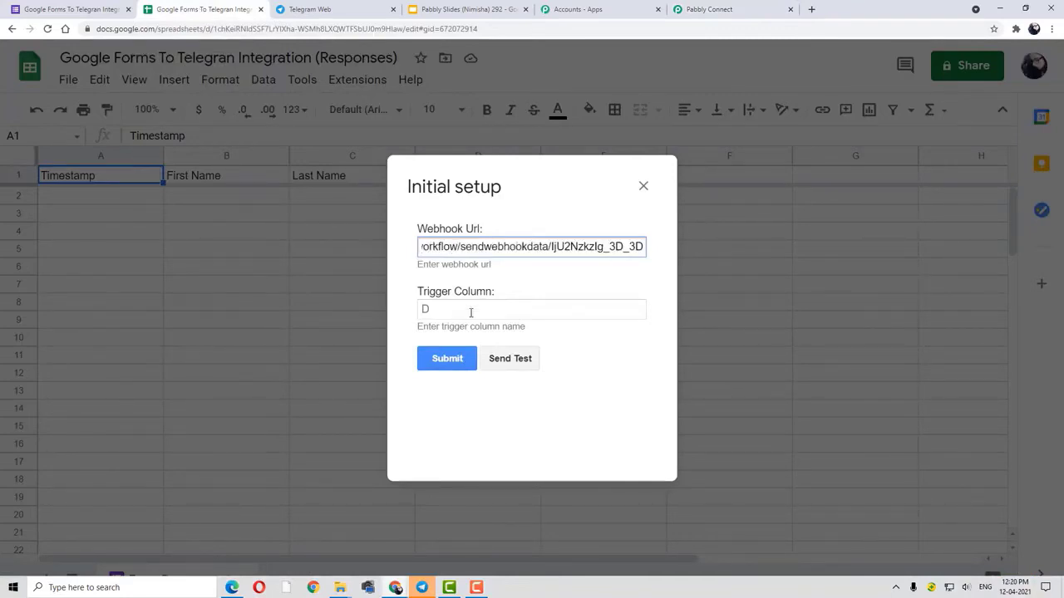
left_click_drag(418, 290, 503, 299)
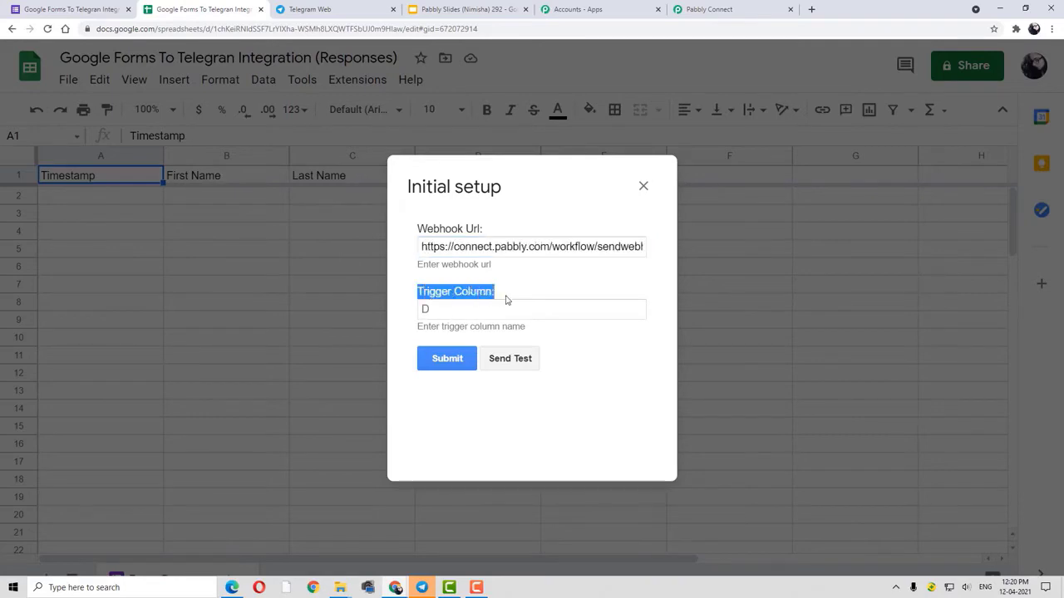
left_click(467, 313)
left_click(771, 219)
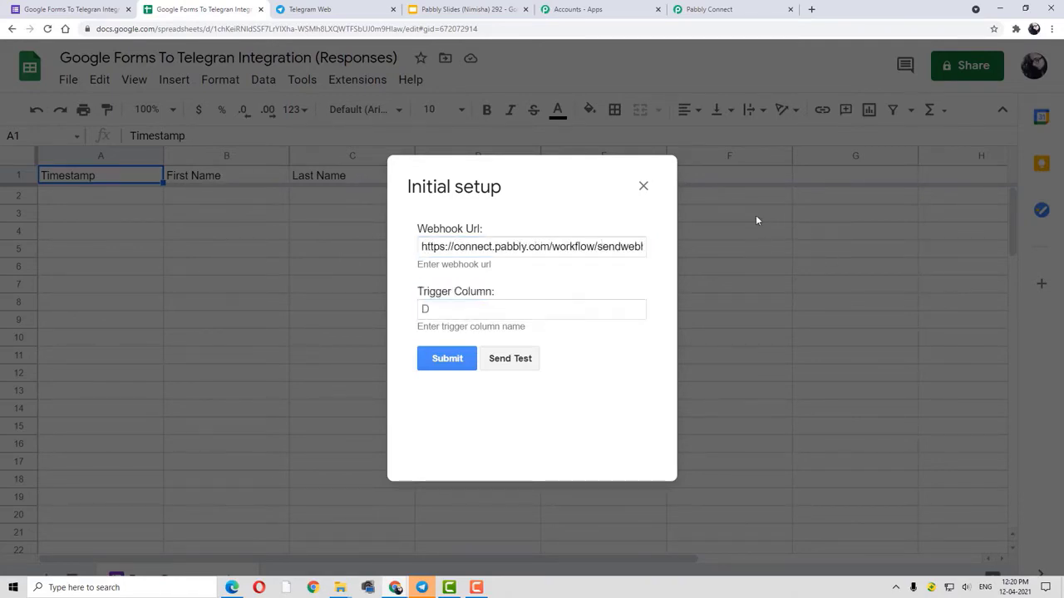
left_click(643, 187)
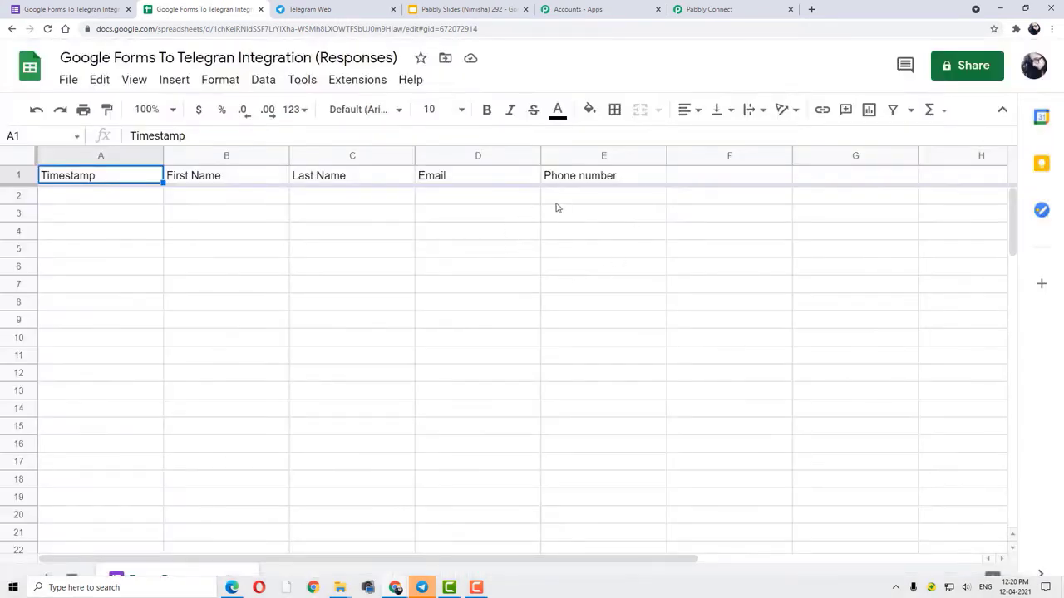
- Select column E, the Phone number column, in the responses sheet
left_click(629, 181)
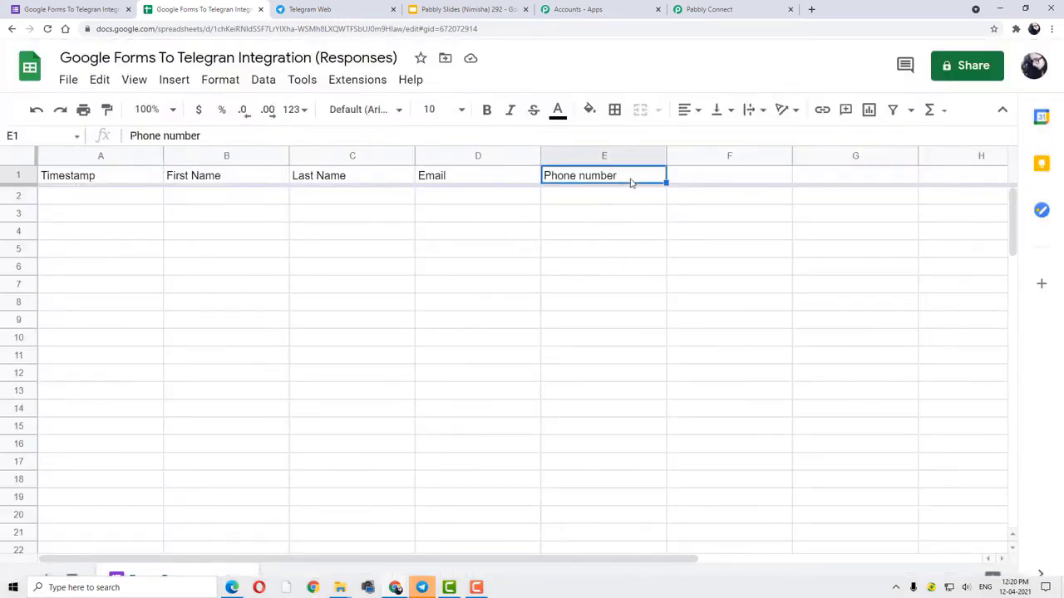
left_click(608, 156)
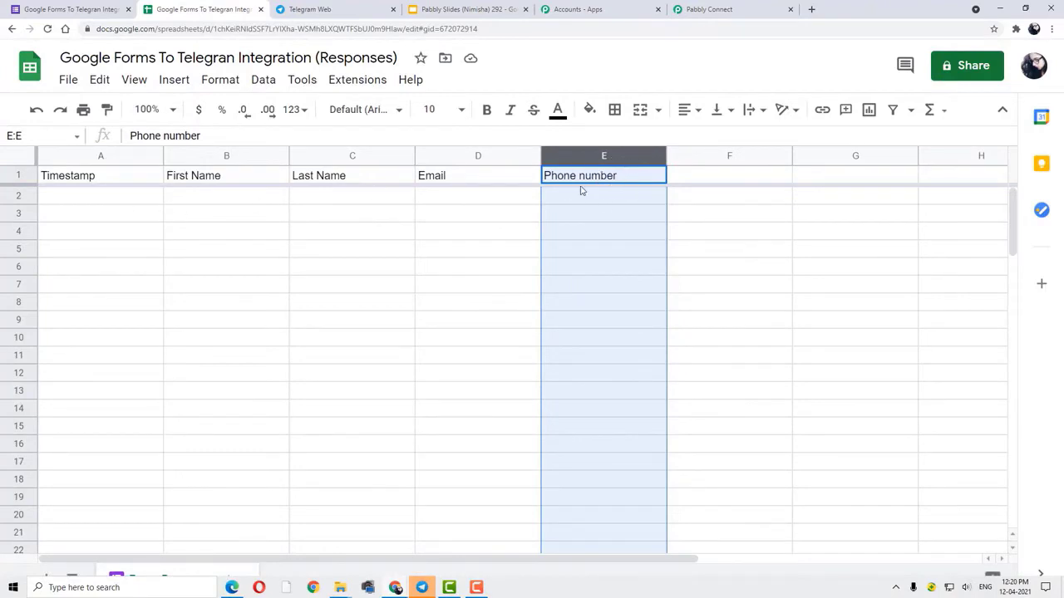
left_click(720, 203)
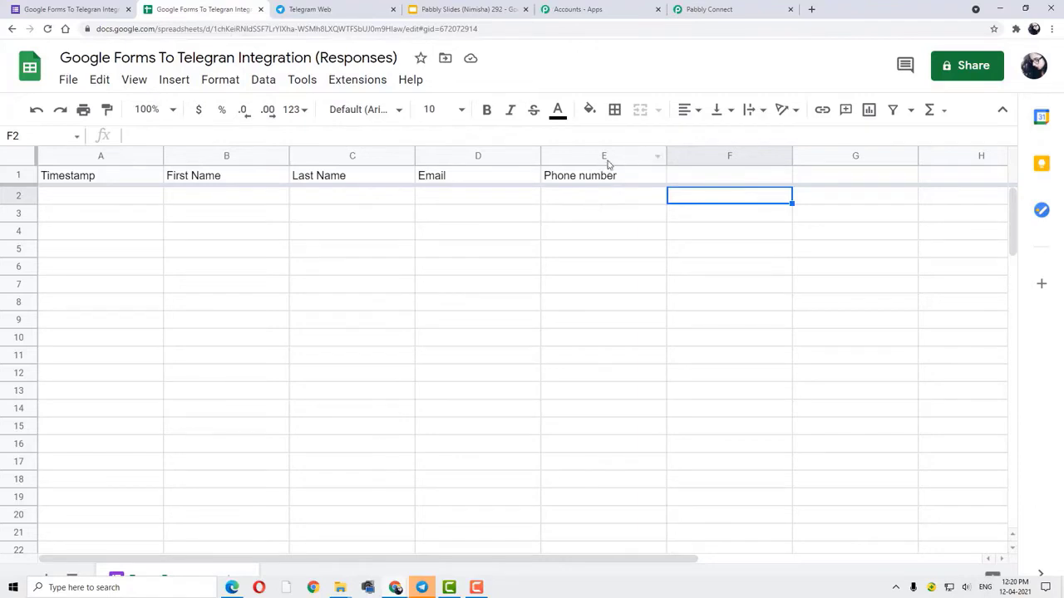
left_click(607, 162)
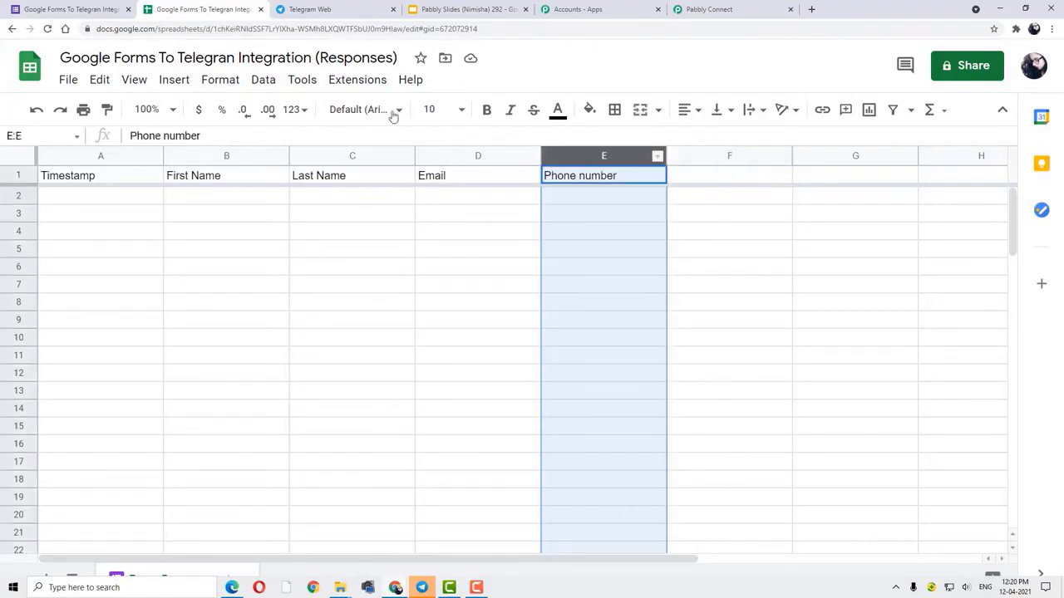
- Reopen Initial Setup, paste the webhook URL, set trigger column E and submit
left_click(371, 86)
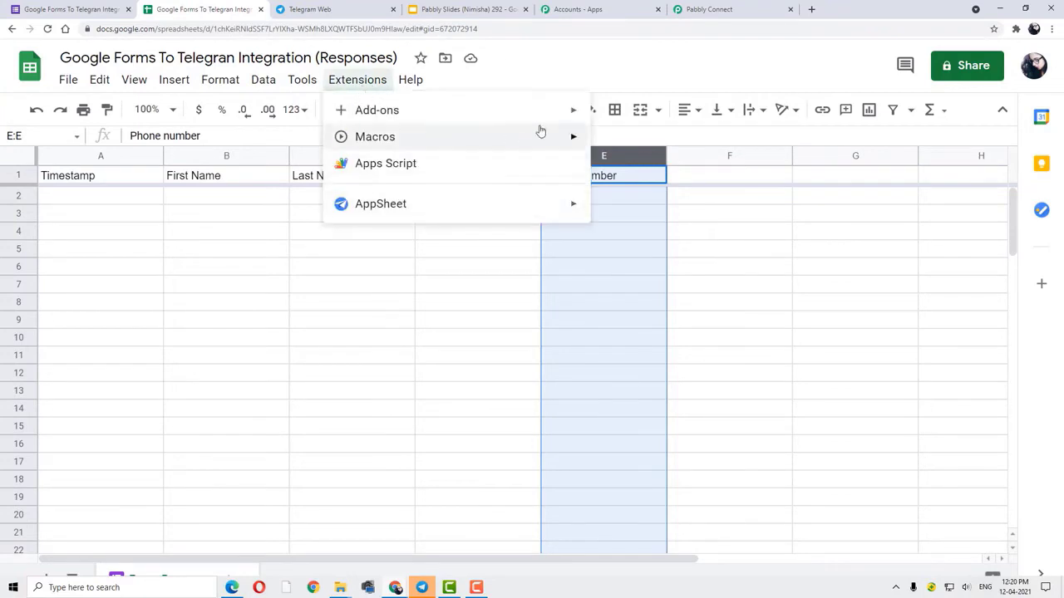
mouse_move(575, 111)
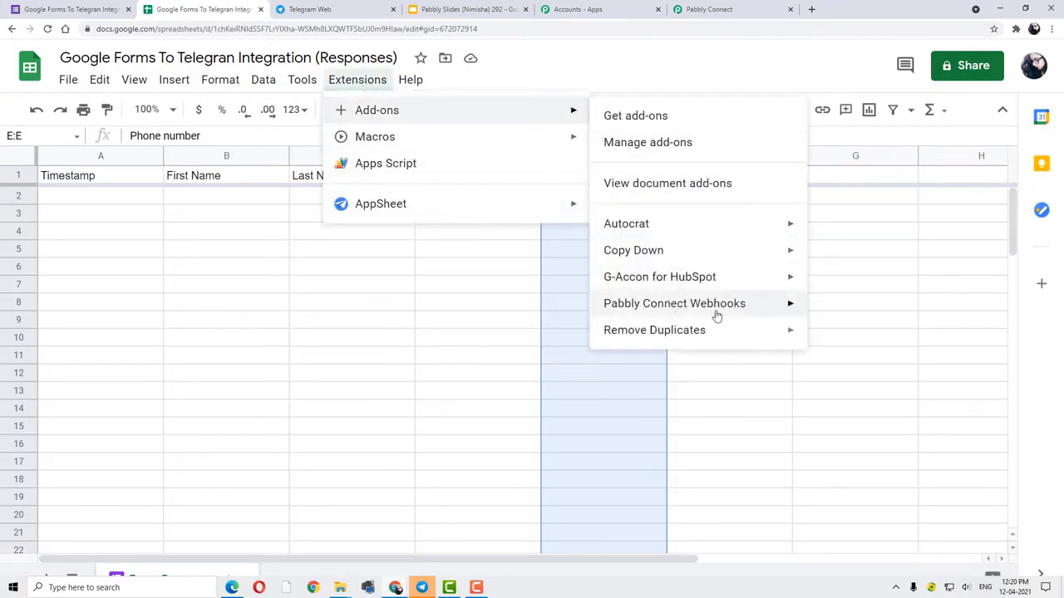
mouse_move(737, 308)
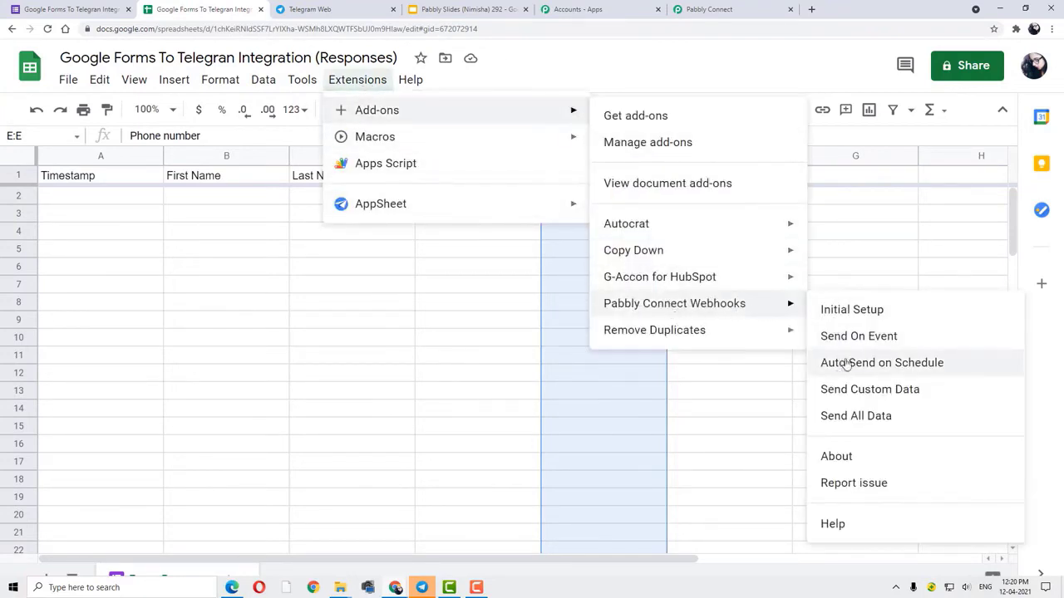
left_click(846, 315)
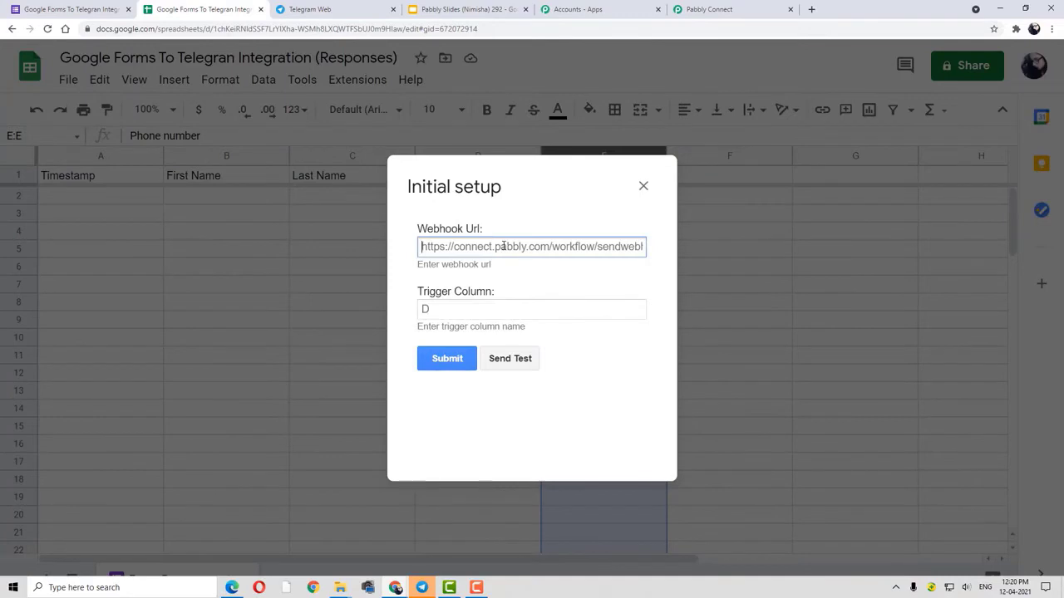
key("ctrl+v")
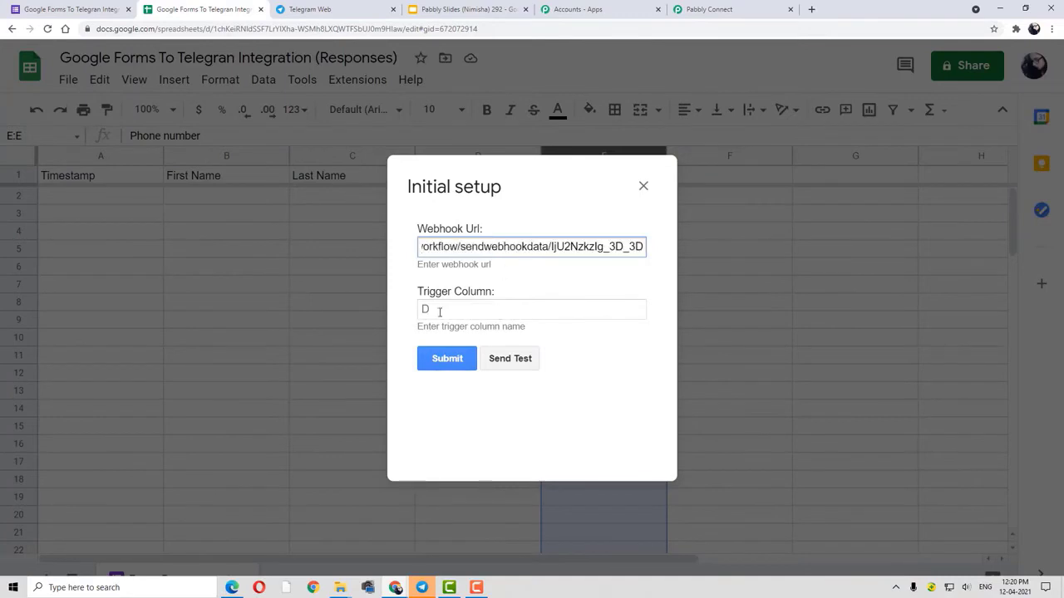
left_click(443, 311)
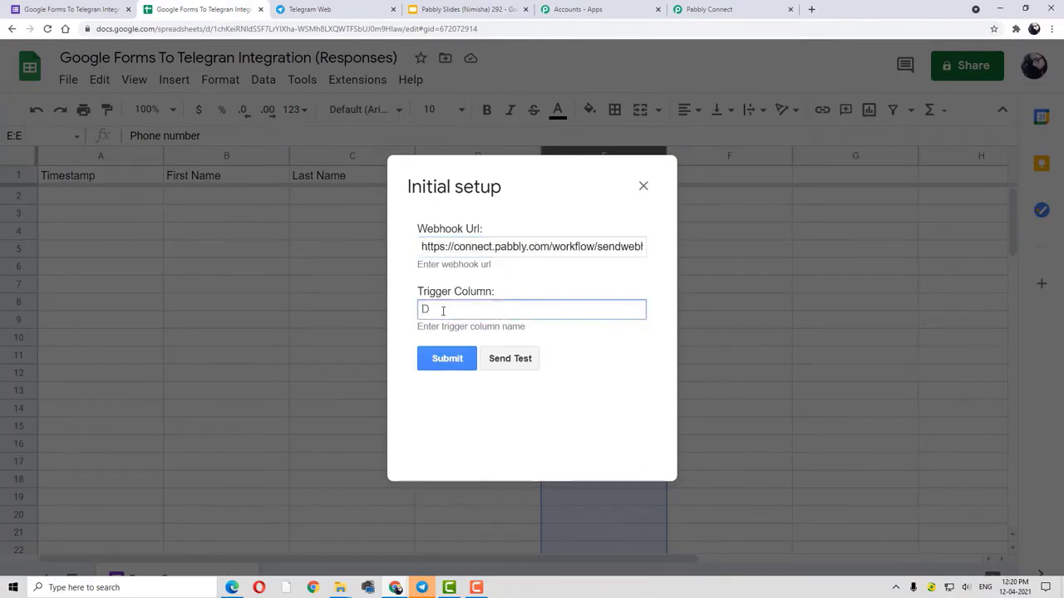
type("E")
left_click(450, 365)
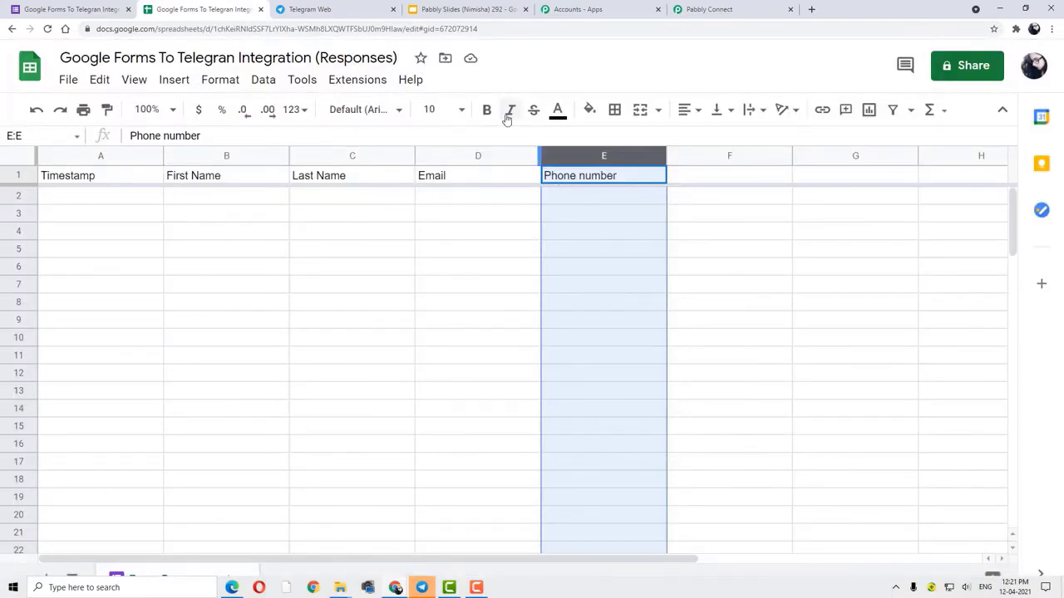
- Enable Send On Event in the Pabbly Connect Webhooks add-on
left_click(364, 86)
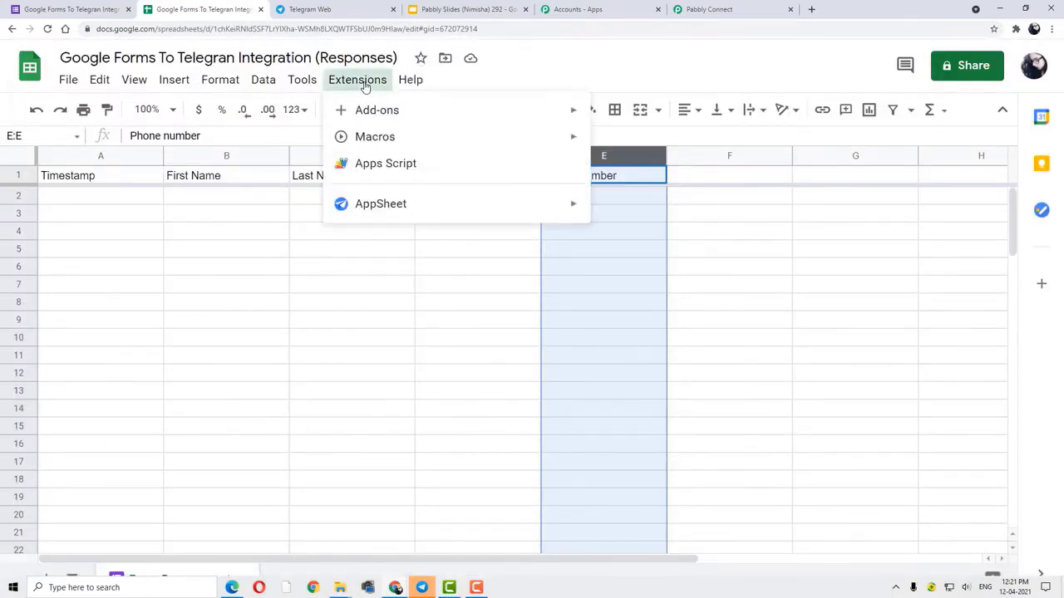
mouse_move(387, 113)
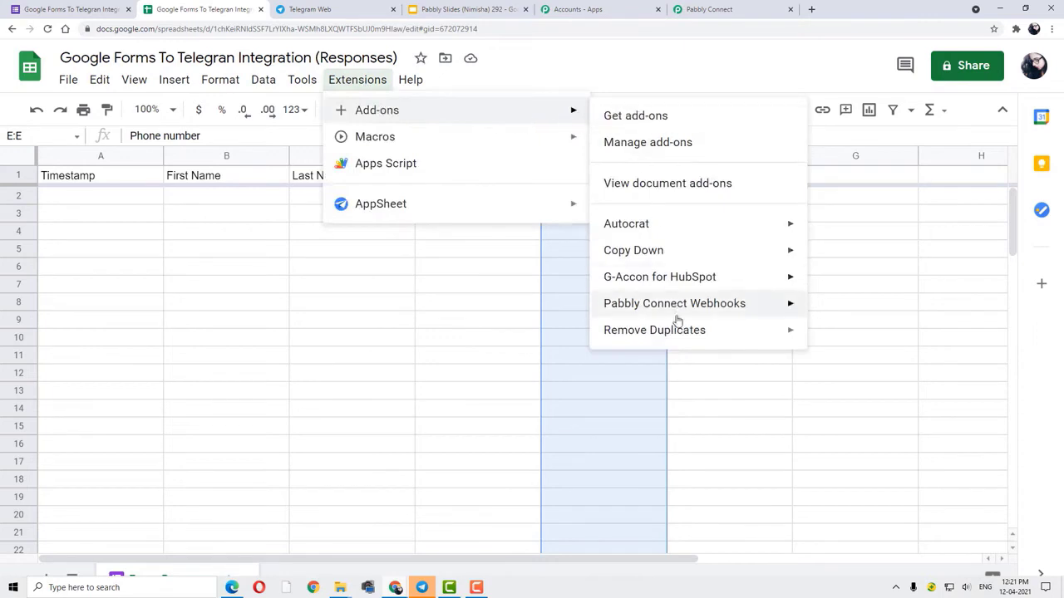
mouse_move(729, 317)
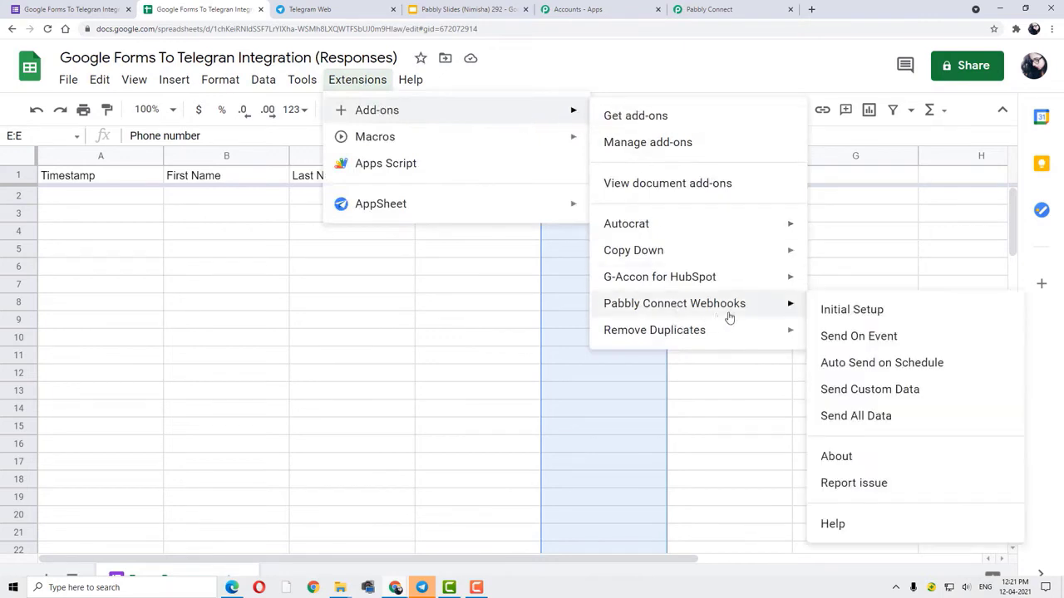
left_click(847, 344)
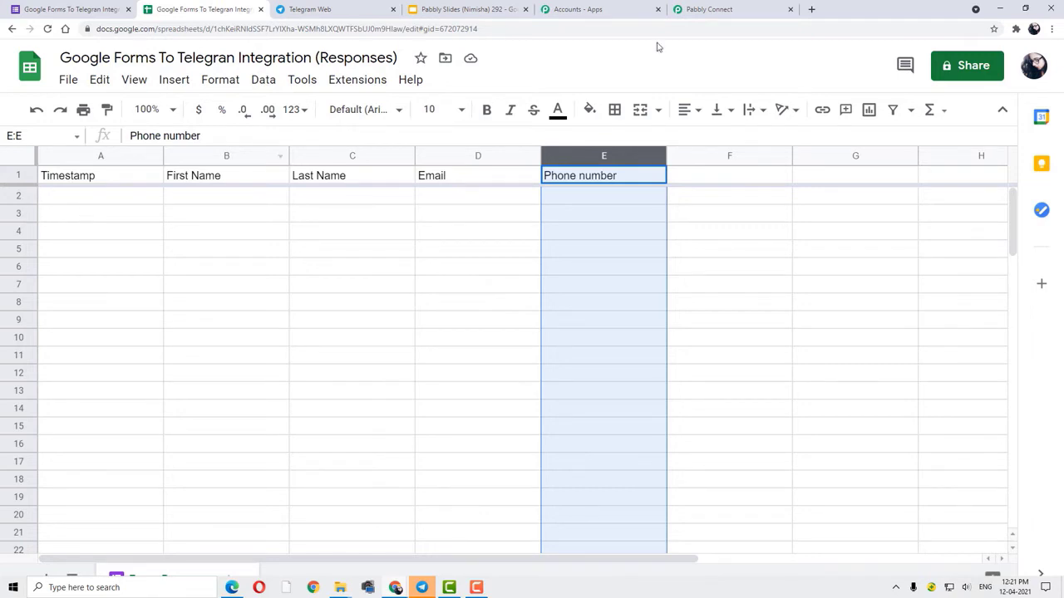
- Start Capture Webhook Response in Pabbly Connect, then return to the Google Forms editor
left_click(720, 13)
scroll(686, 258, "down", 4)
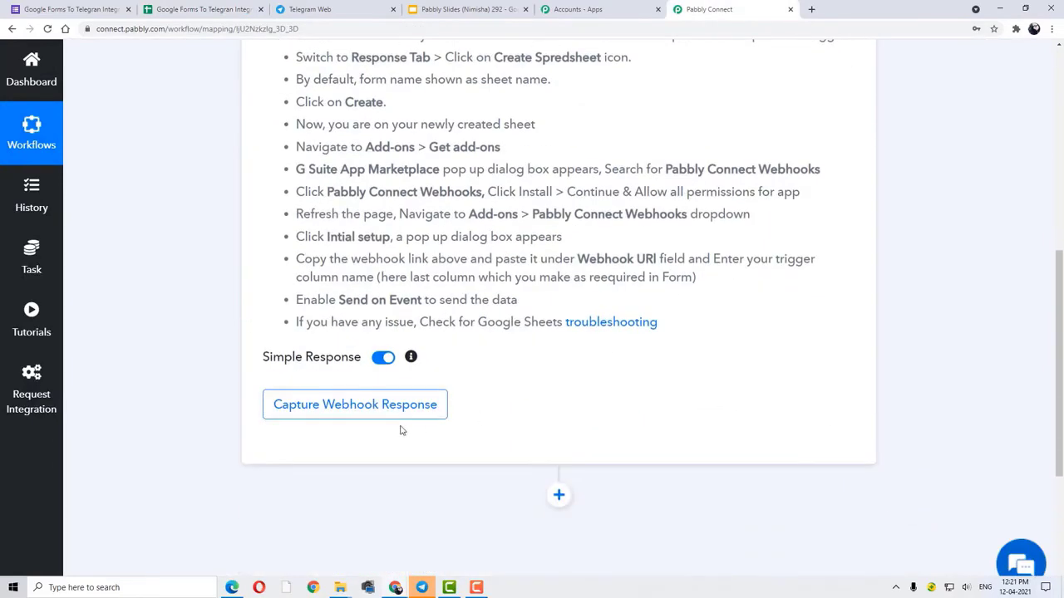
left_click(330, 413)
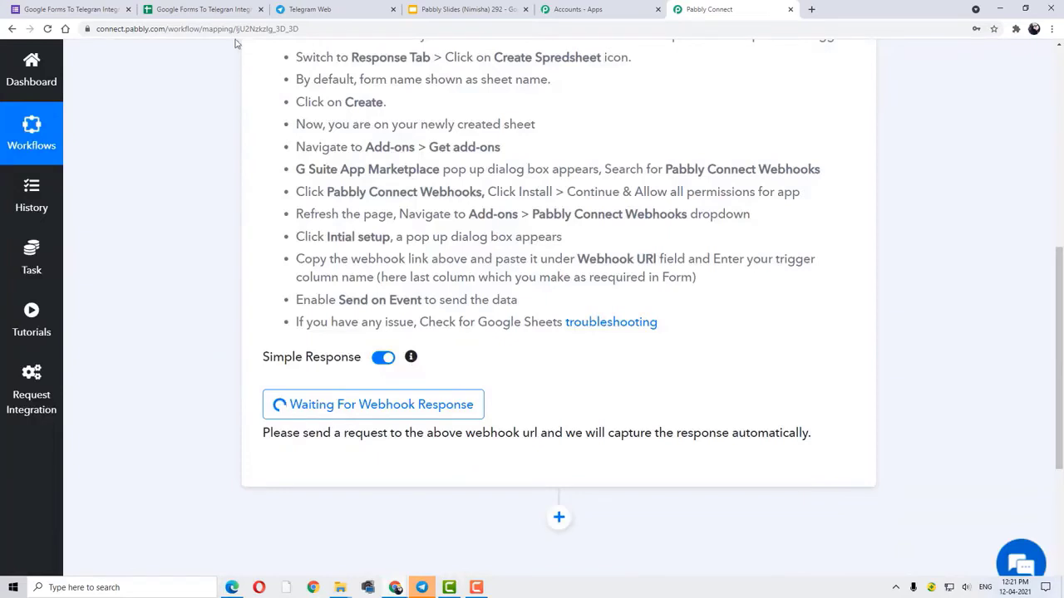
left_click(55, 9)
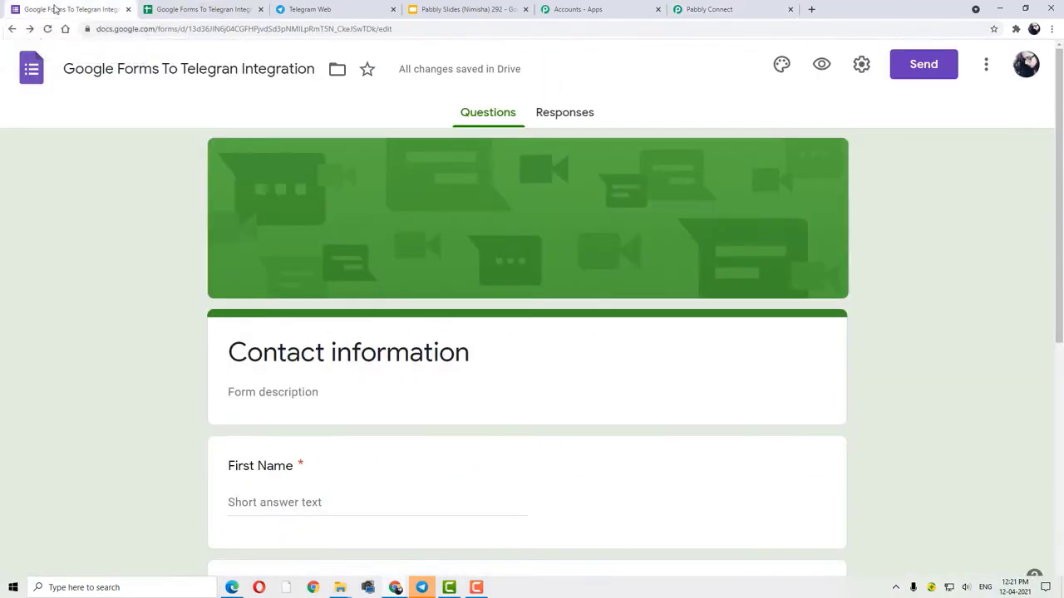
- Preview the Contact information form and enter a test first and last name
left_click(821, 65)
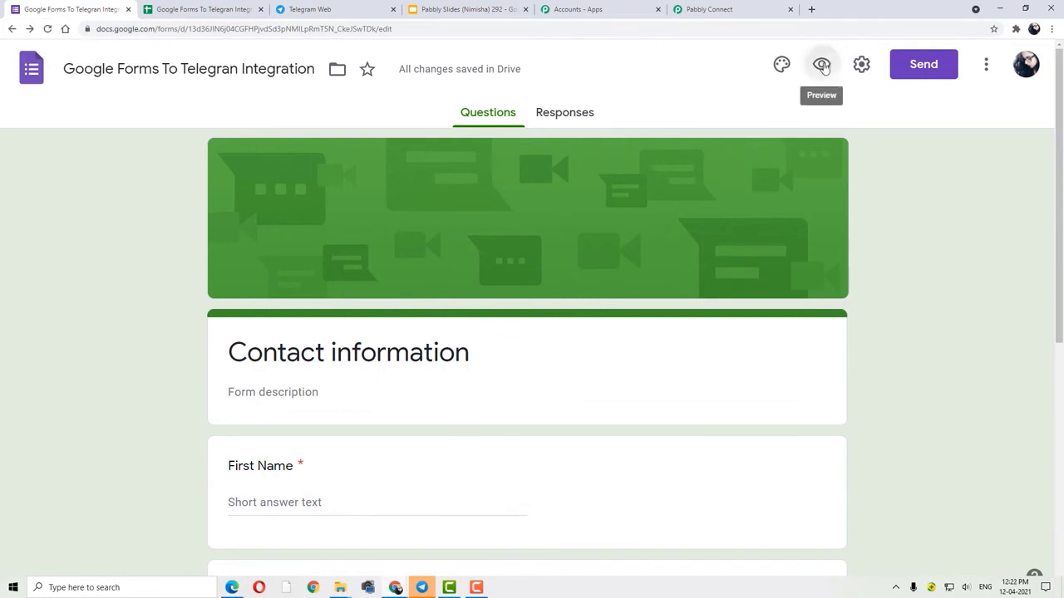
scroll(301, 373, "down", 1)
scroll(301, 373, "down", 1)
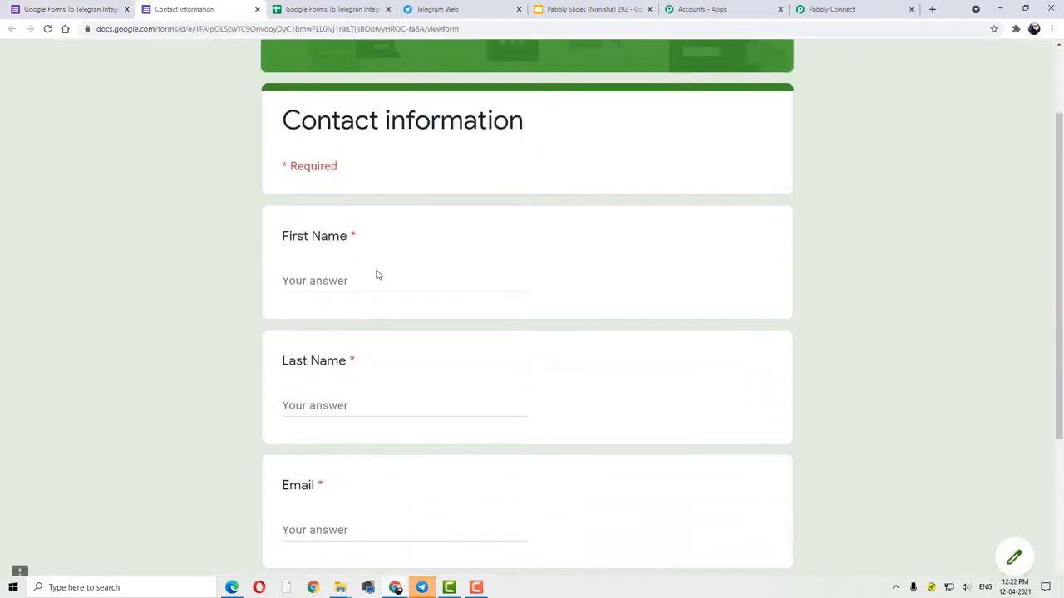
left_click(377, 280)
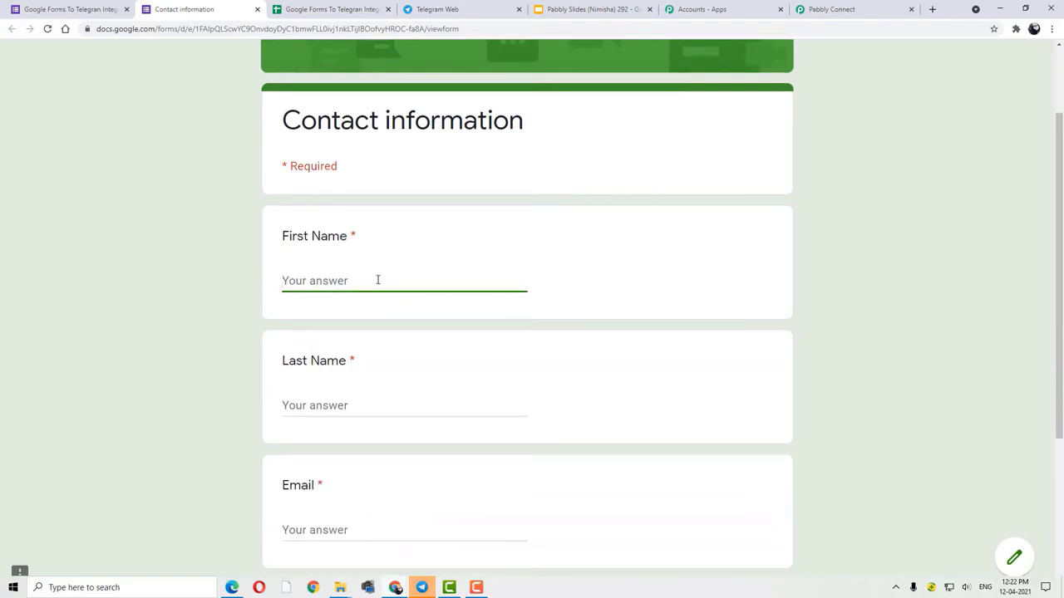
left_click(358, 405)
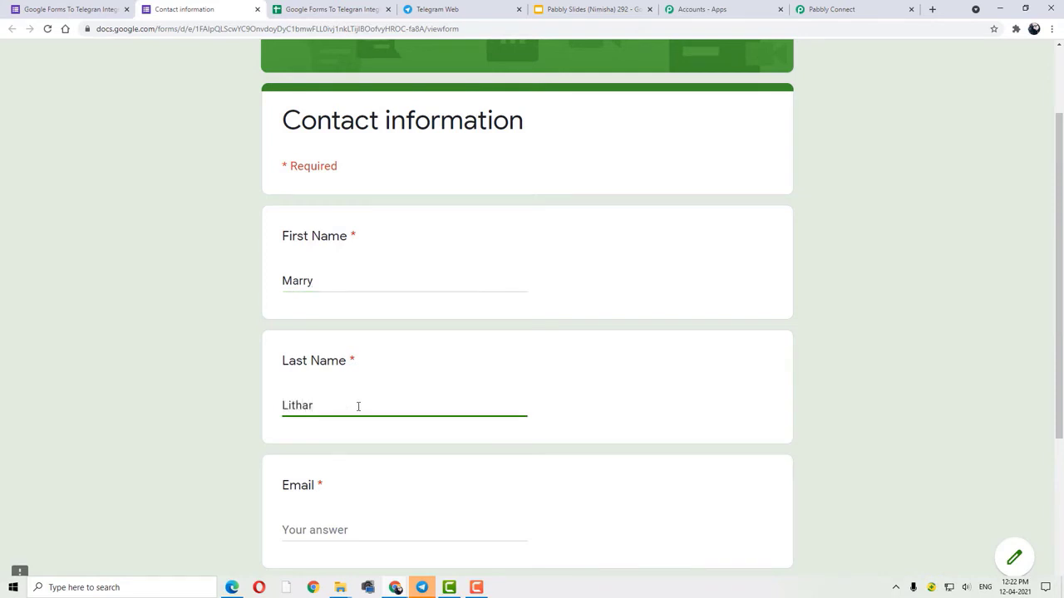
- Fill in a test e-mail address and phone number, then submit the response
scroll(363, 465, "down", 2)
left_click(361, 424)
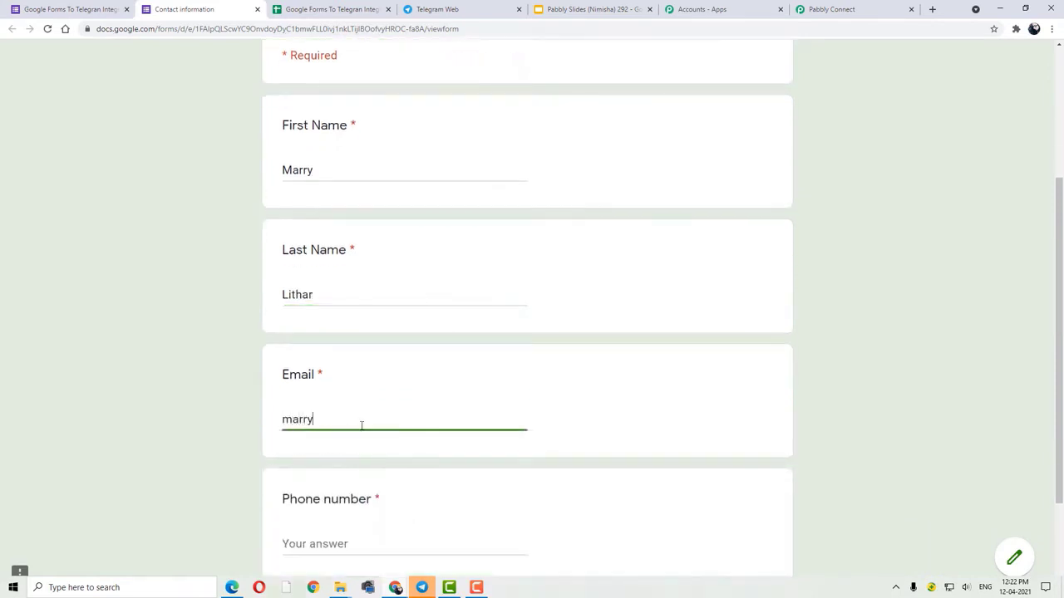
scroll(361, 424, "down", 2)
left_click(369, 434)
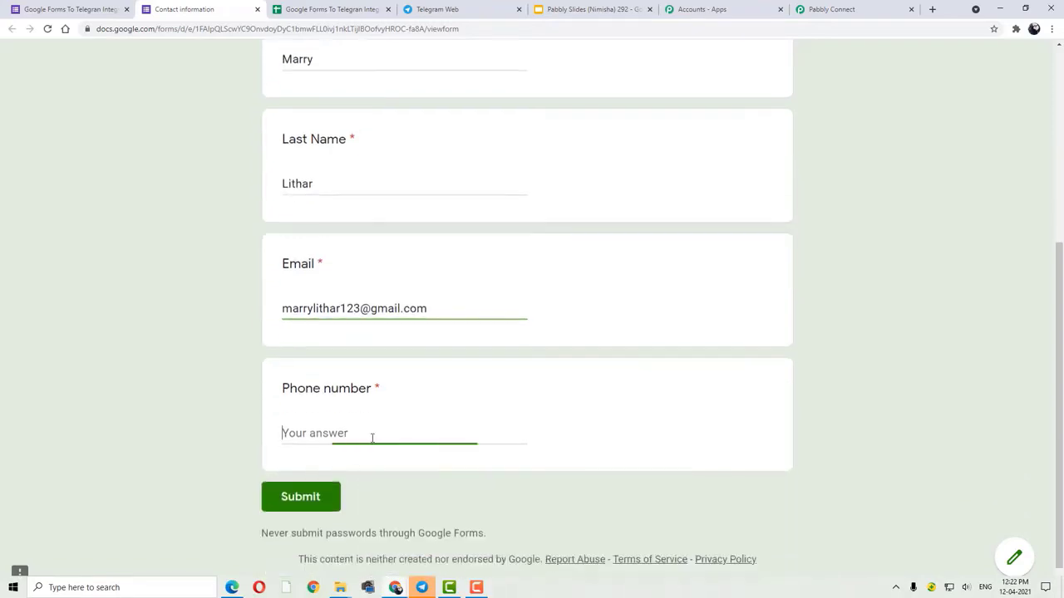
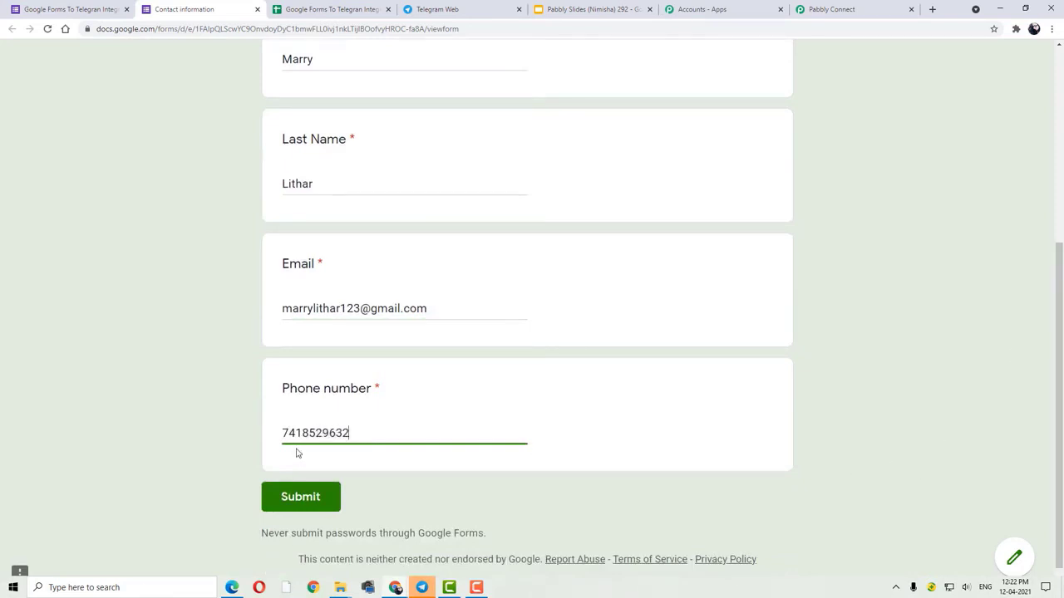
left_click(299, 493)
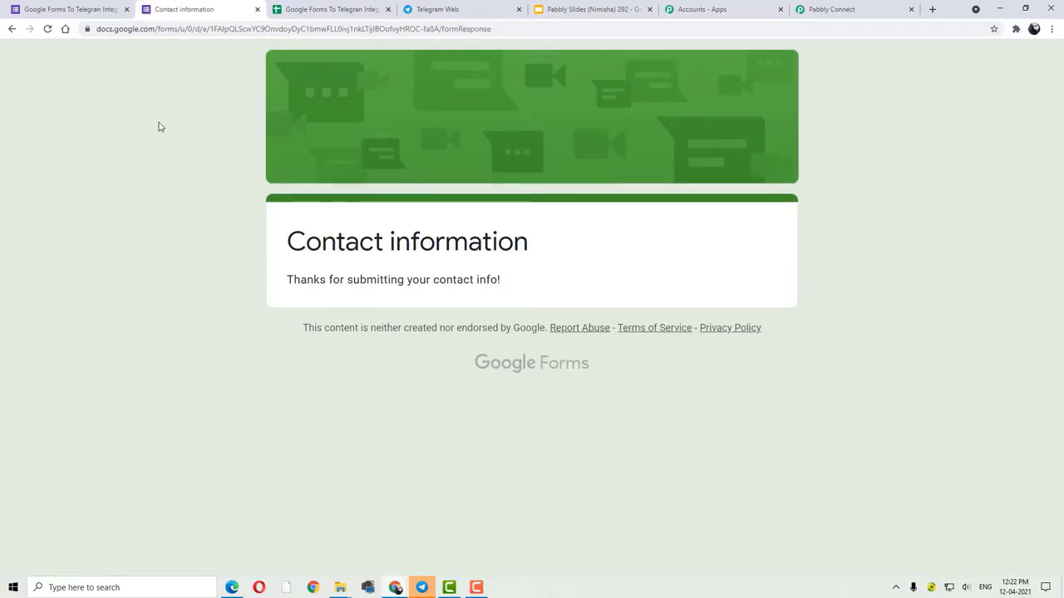
- Check the new sheet row, then review the captured name, Email and Phone values in Pabbly
left_click(328, 10)
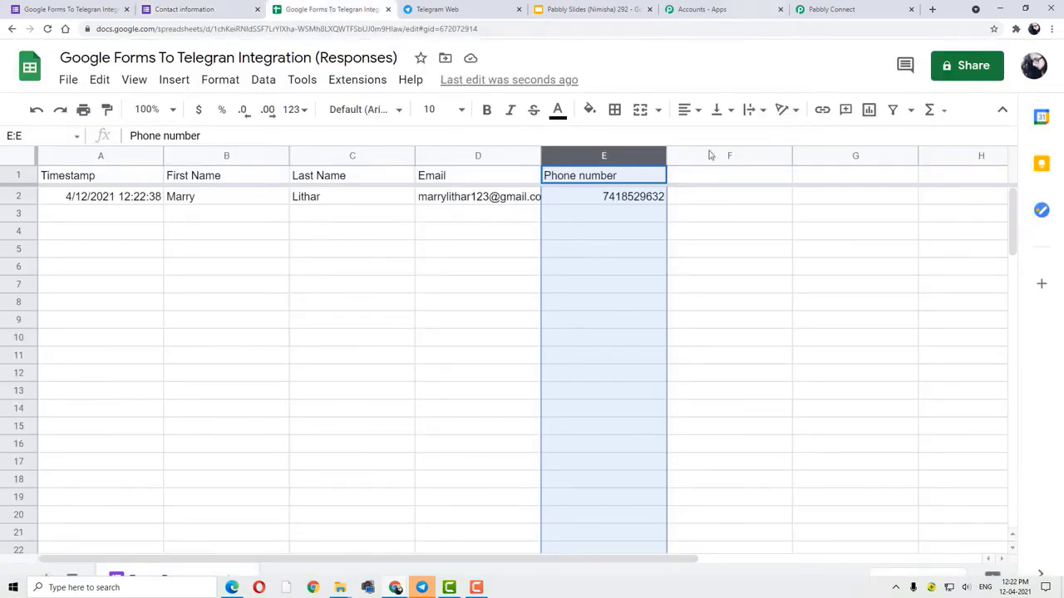
left_click(806, 12)
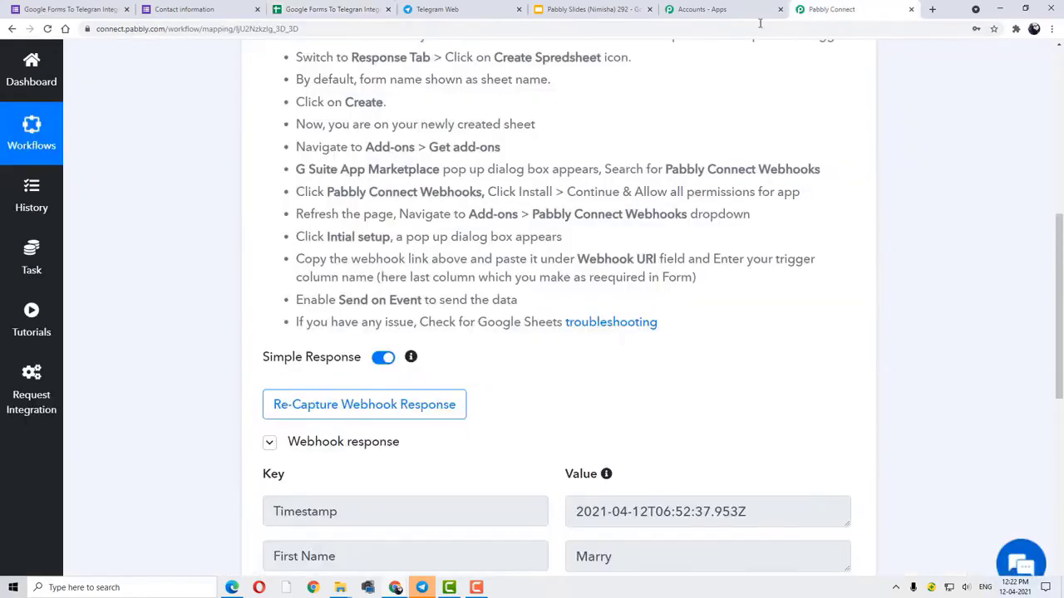
left_click(651, 10)
scroll(582, 244, "down", 2)
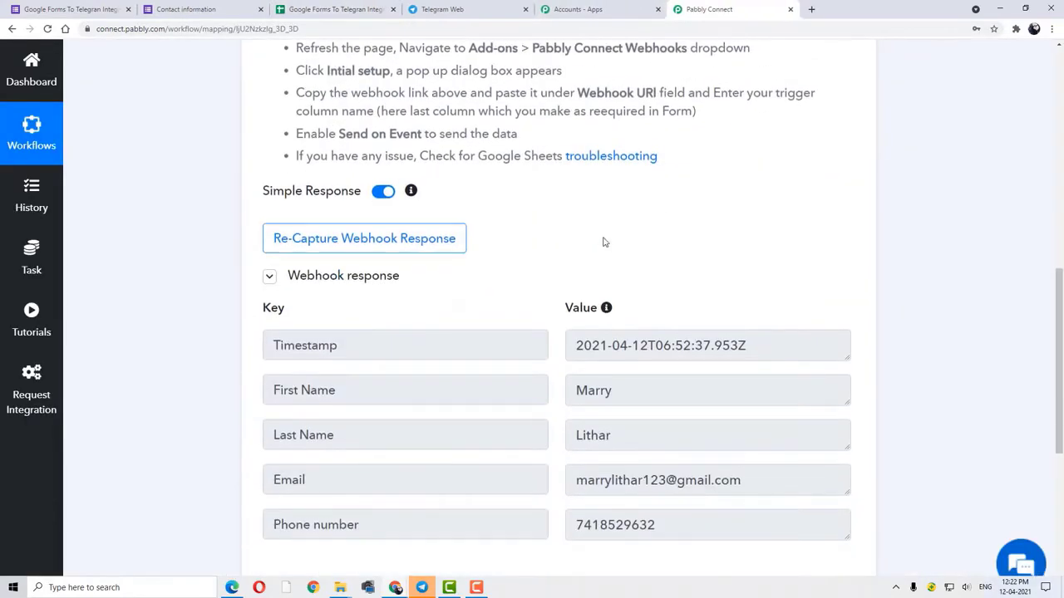
scroll(590, 258, "down", 1)
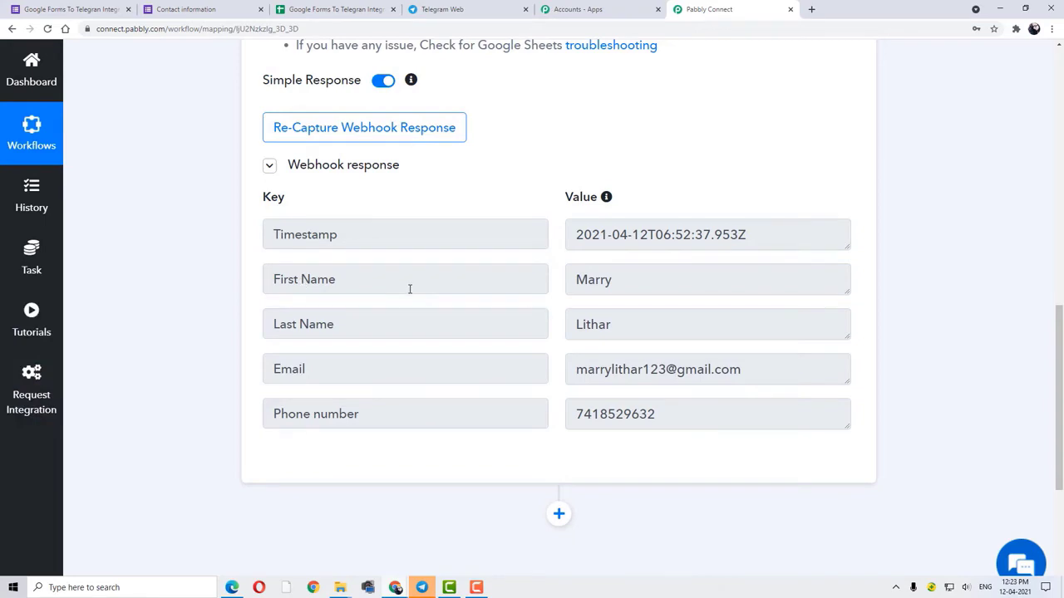
left_click_drag(639, 285, 574, 281)
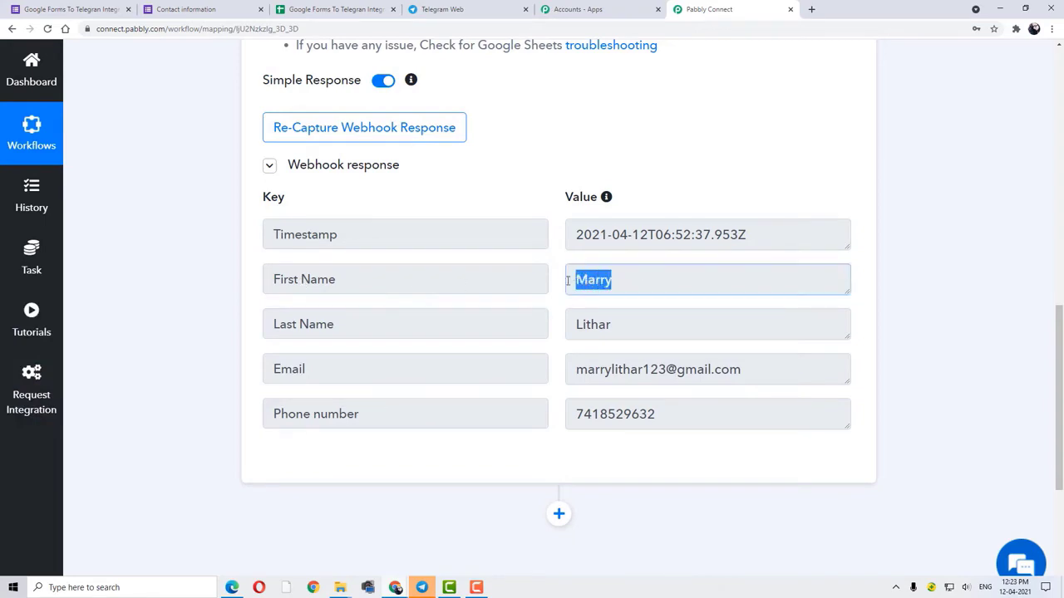
left_click_drag(631, 331, 577, 326)
scroll(332, 316, "up", 7)
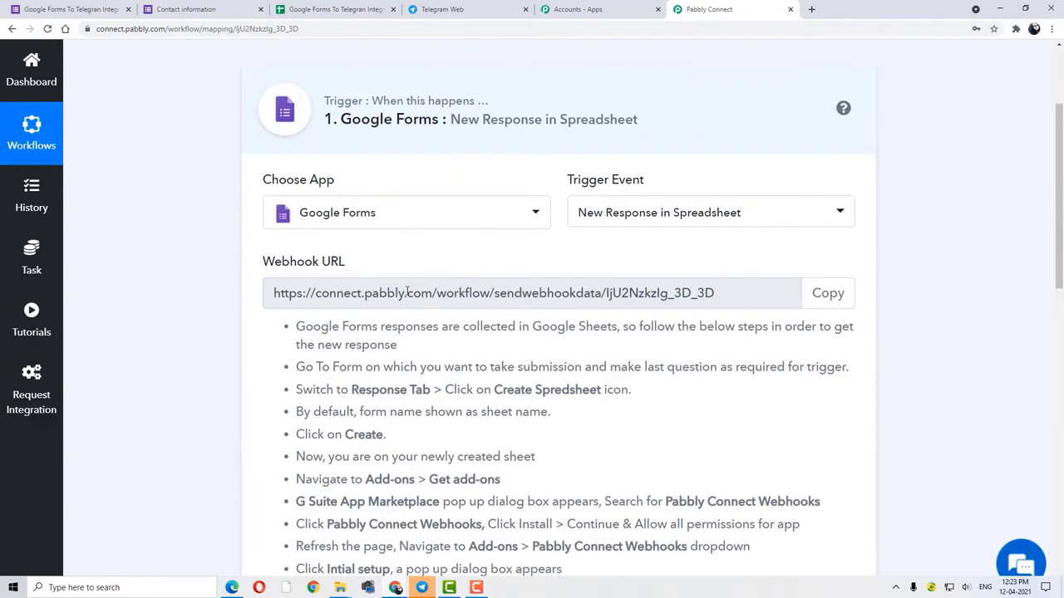
scroll(407, 286, "down", 7)
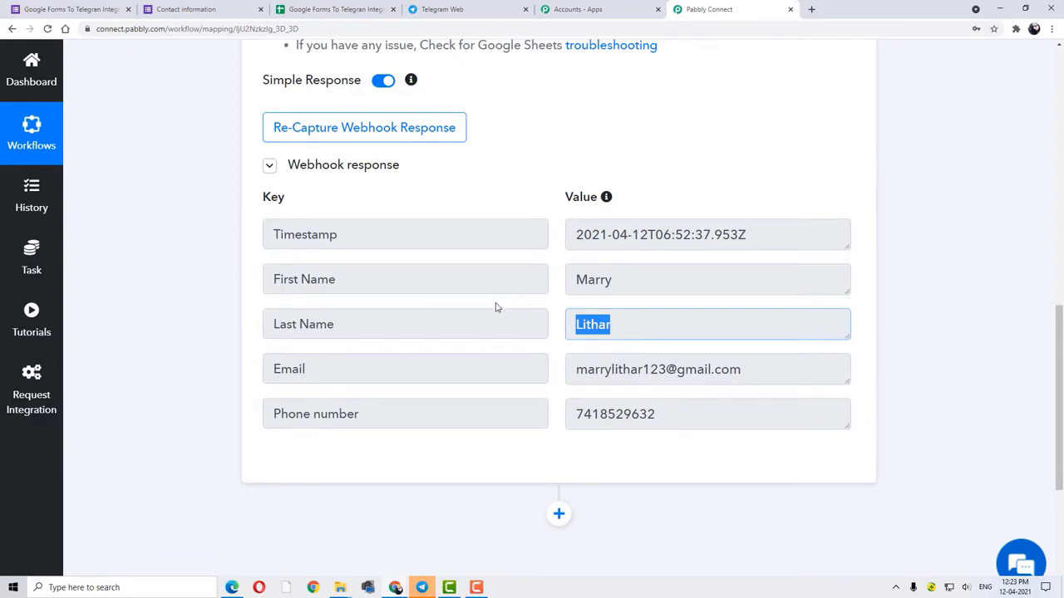
scroll(495, 307, "down", 1)
scroll(496, 308, "down", 2)
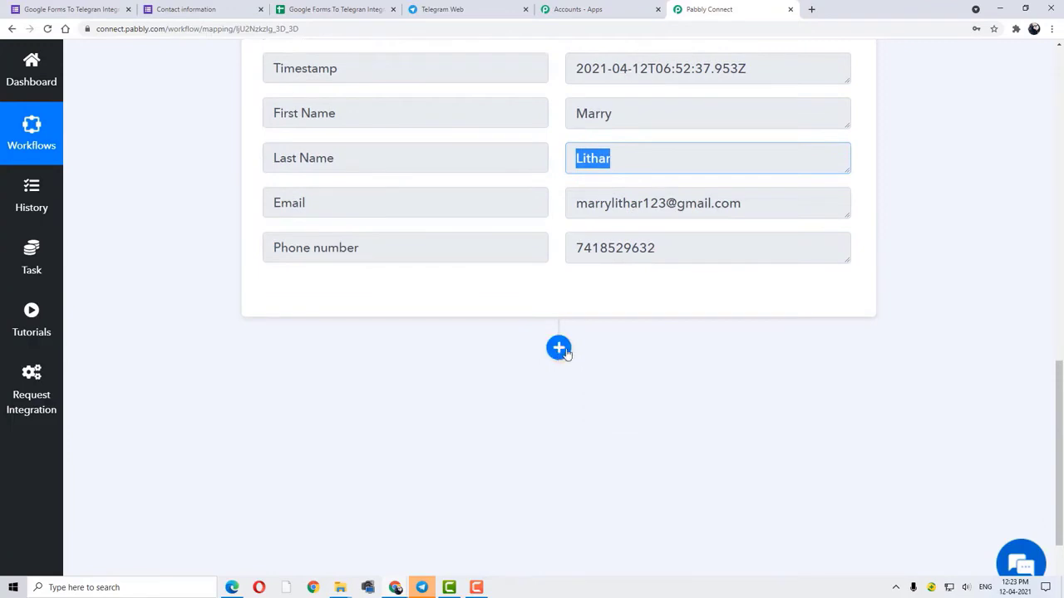
- Add an action step and choose the Telegram Bot app via a 'teleg' search
left_click(559, 349)
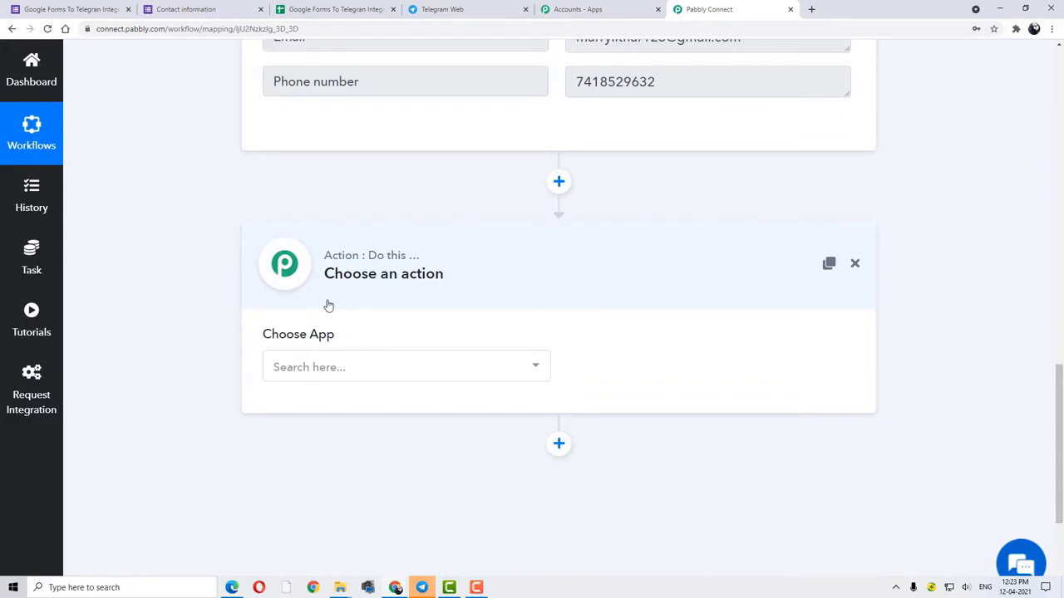
left_click(401, 372)
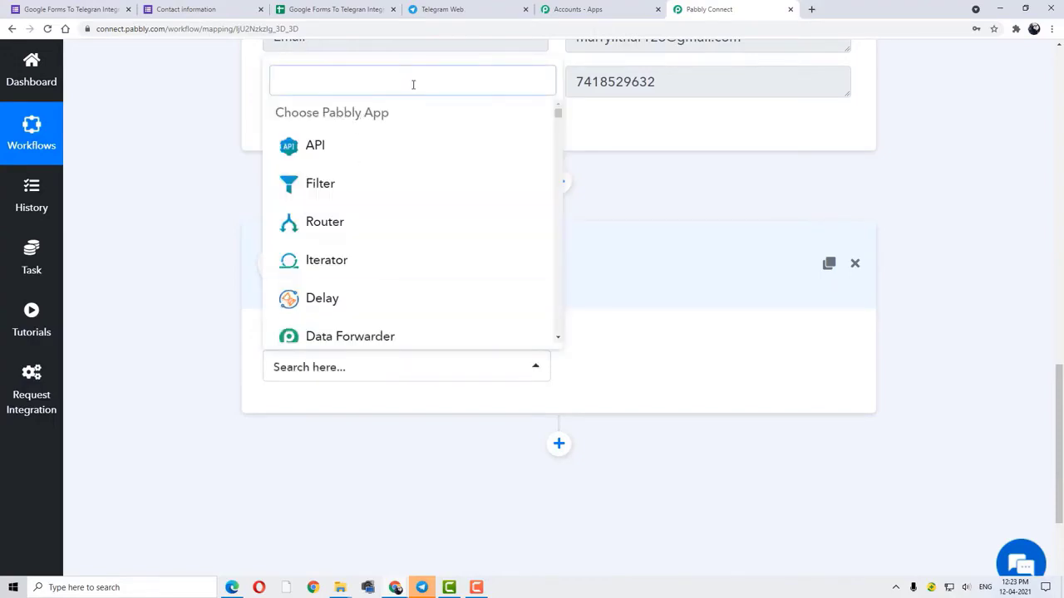
type("teleg")
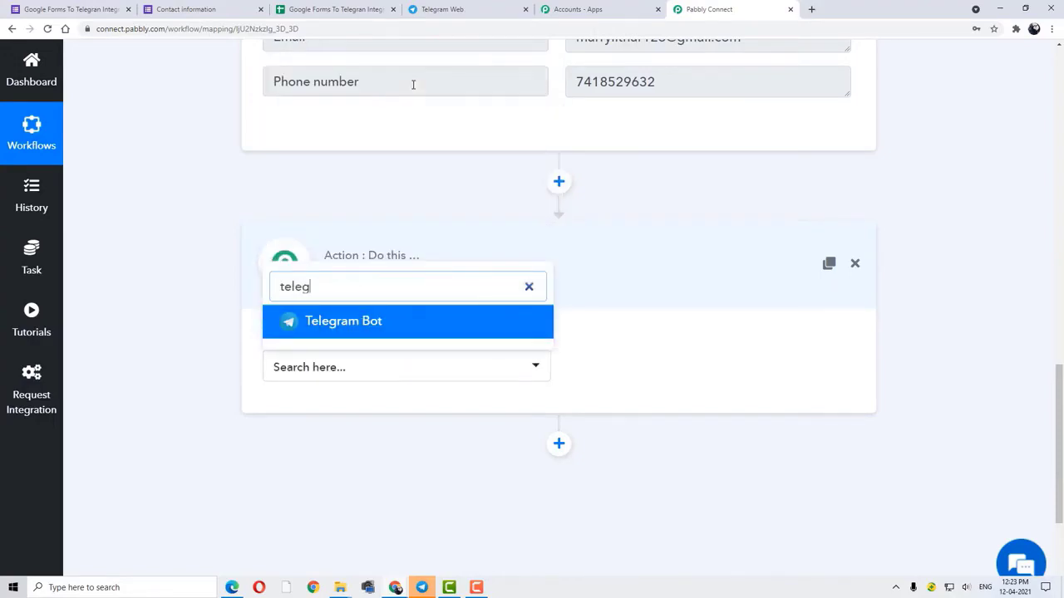
left_click(383, 332)
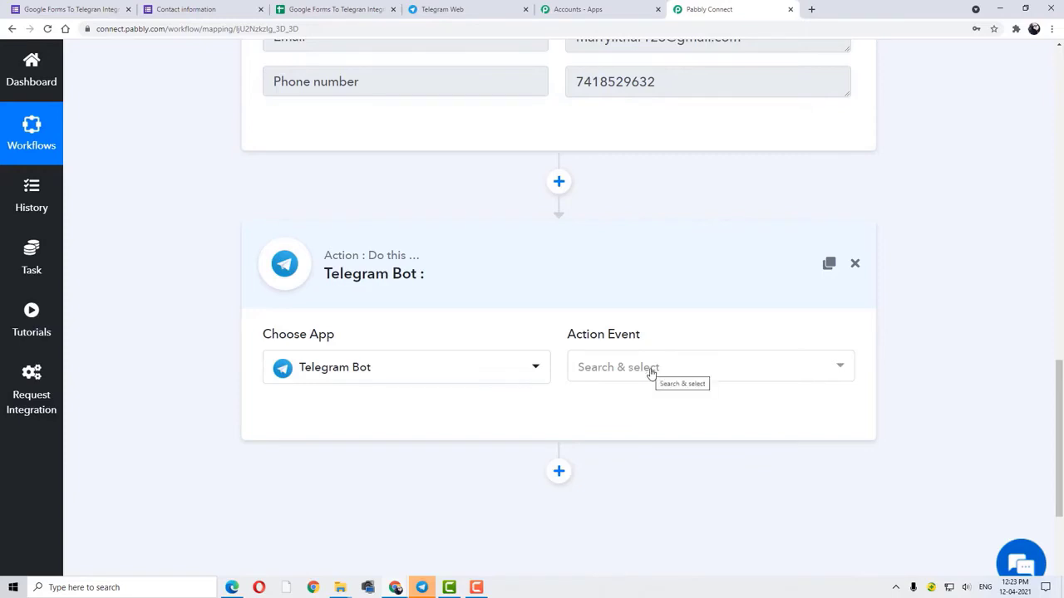
- Set the action event to Send a Text Message or a Reply and connect the bot
left_click(652, 370)
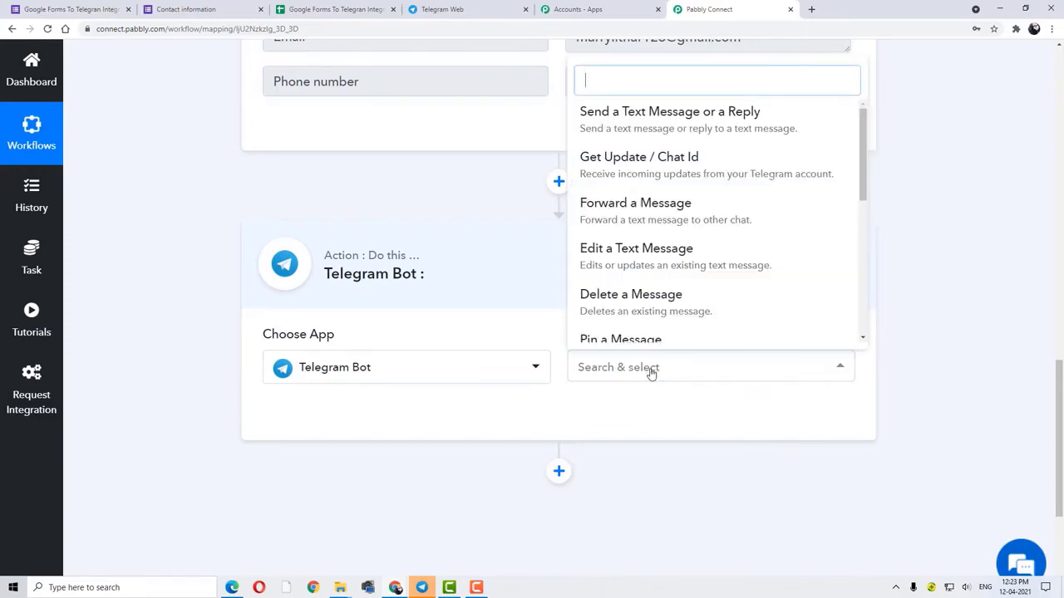
left_click(715, 123)
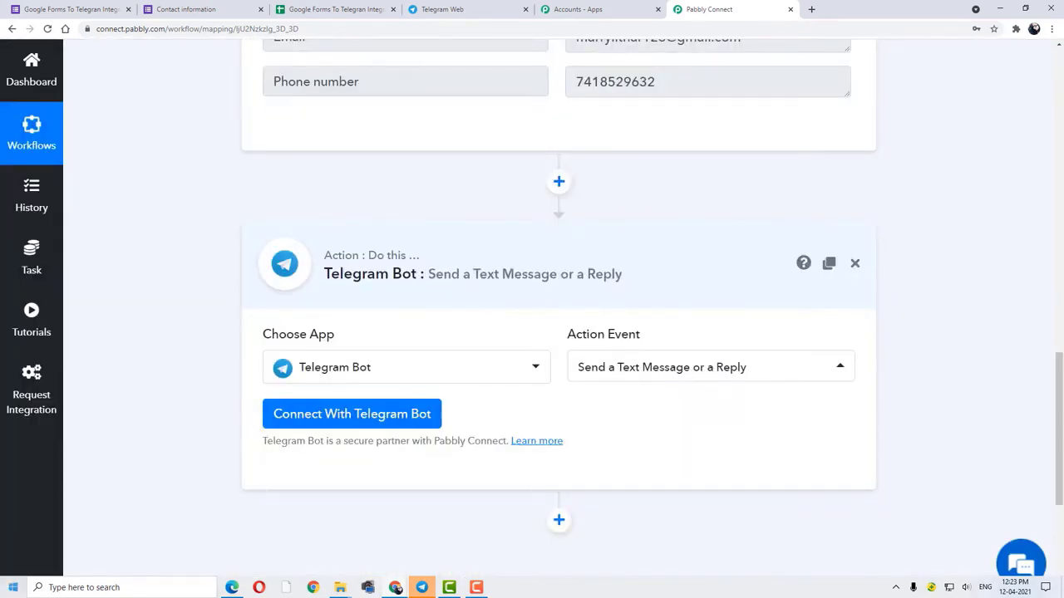
left_click(360, 416)
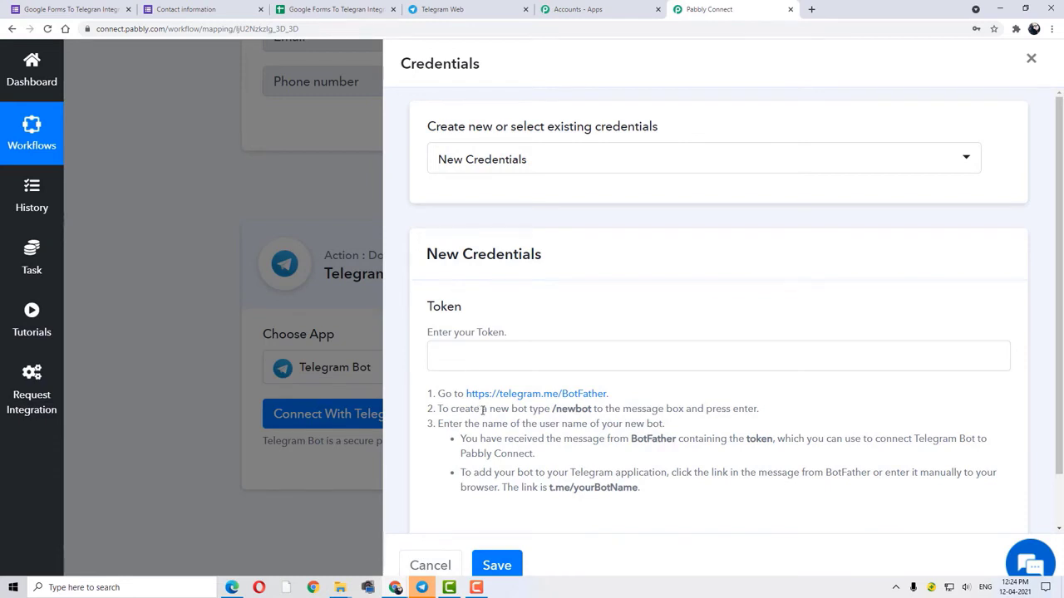
- Put the cursor in the empty bot Token field, then switch to Telegram Web
left_click_drag(437, 393, 660, 487)
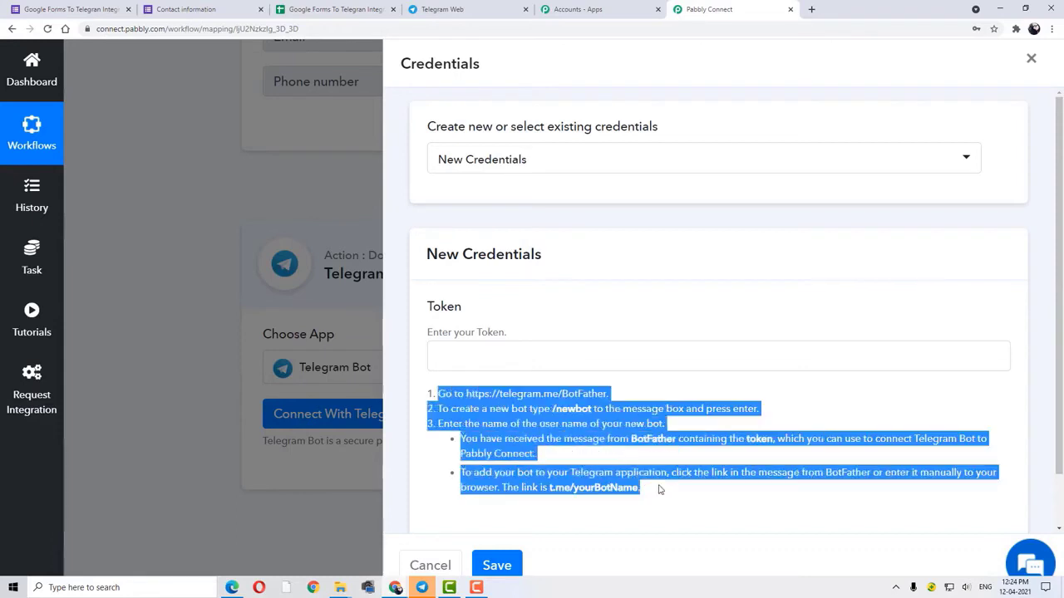
left_click(480, 357)
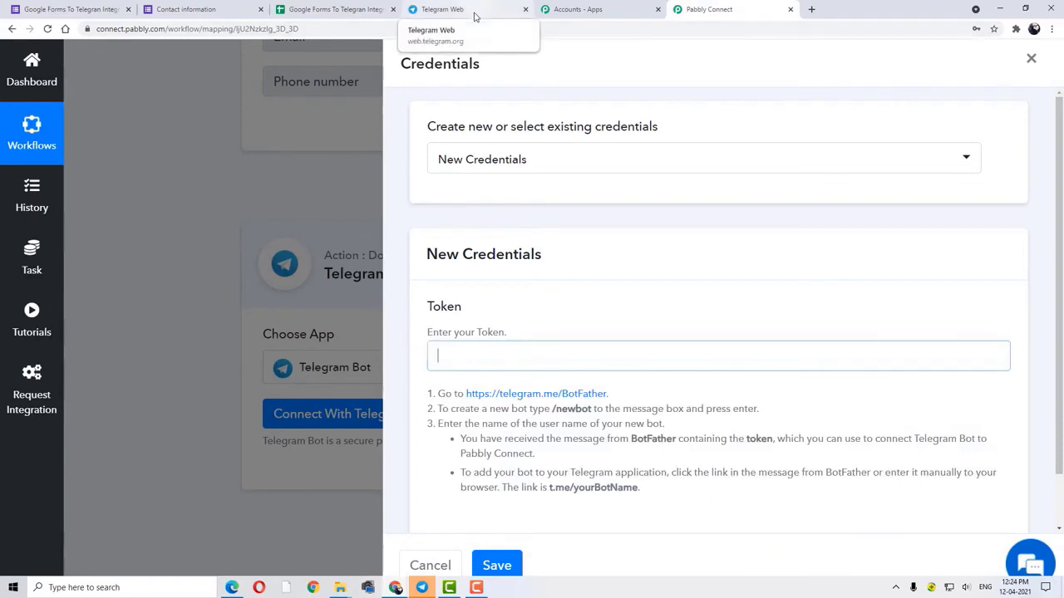
left_click(475, 17)
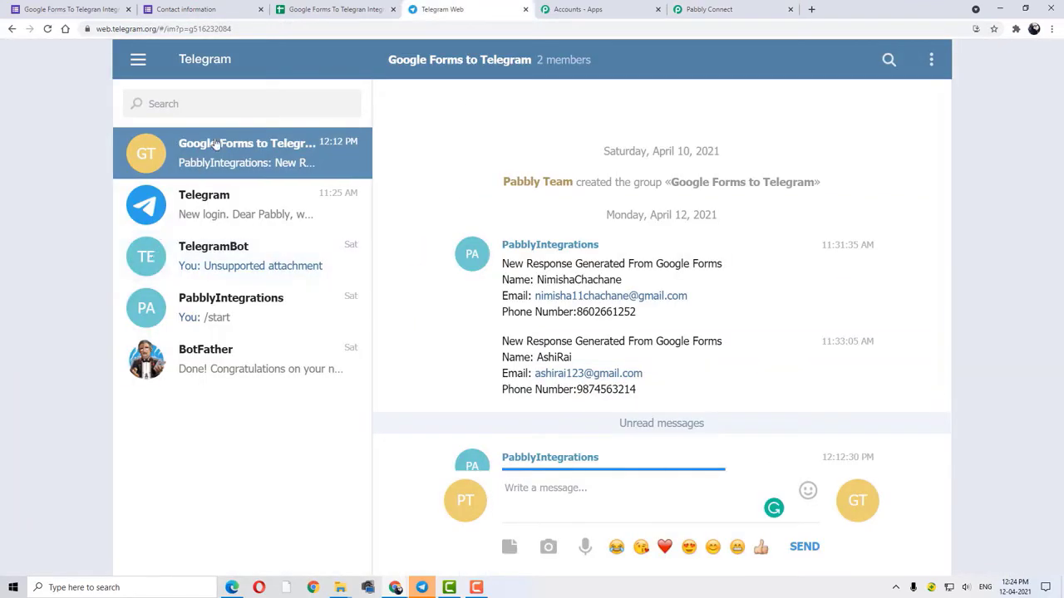
- Find the BotFather chat and send it the /newbot command
left_click(209, 103)
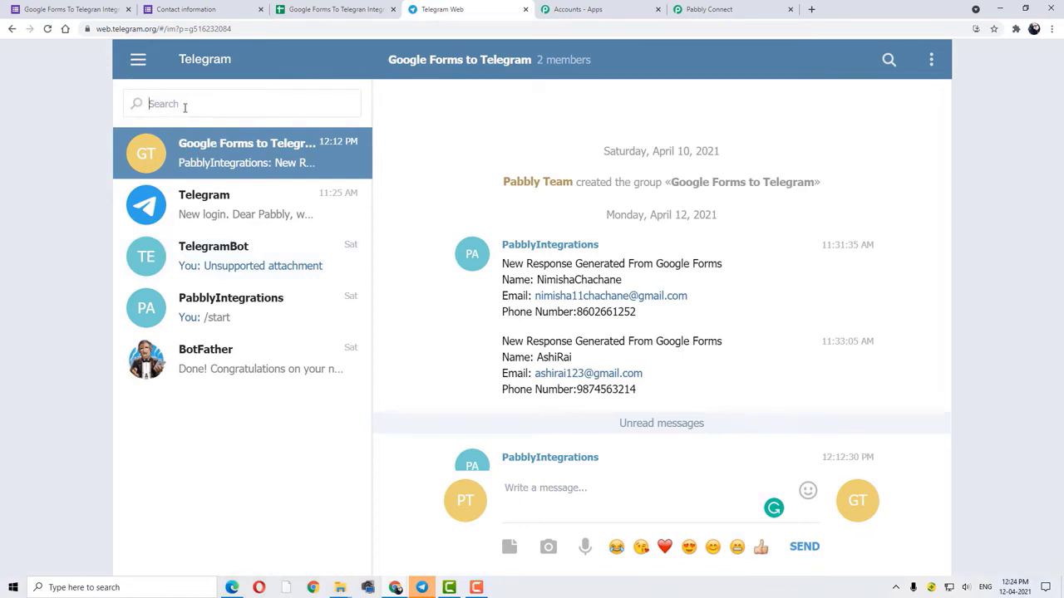
type("Bot fat")
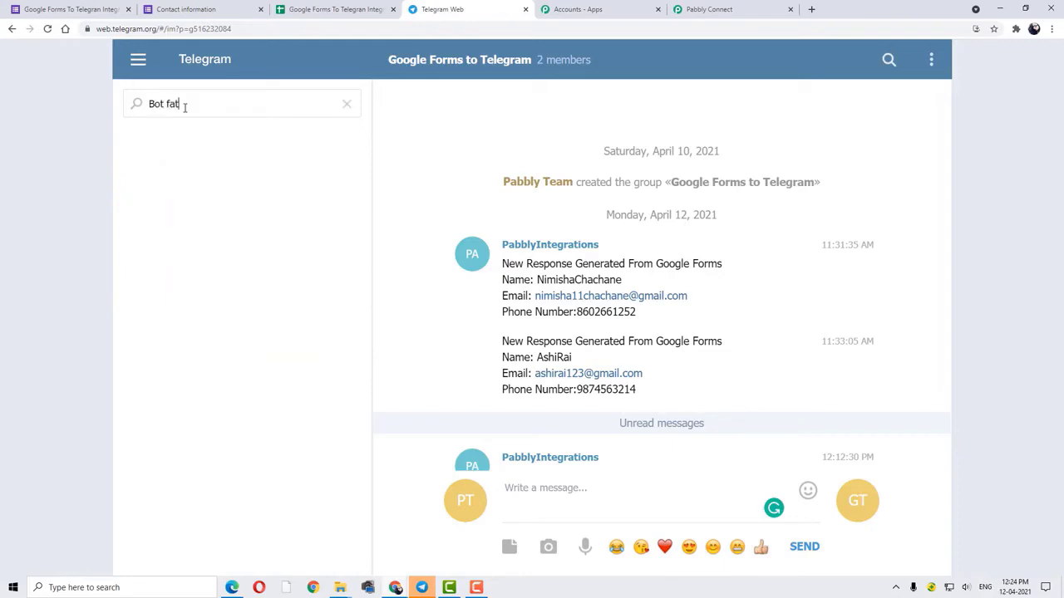
key("BackSpace")
key("BackSpace")
key("BackSpace")
key("BackSpace")
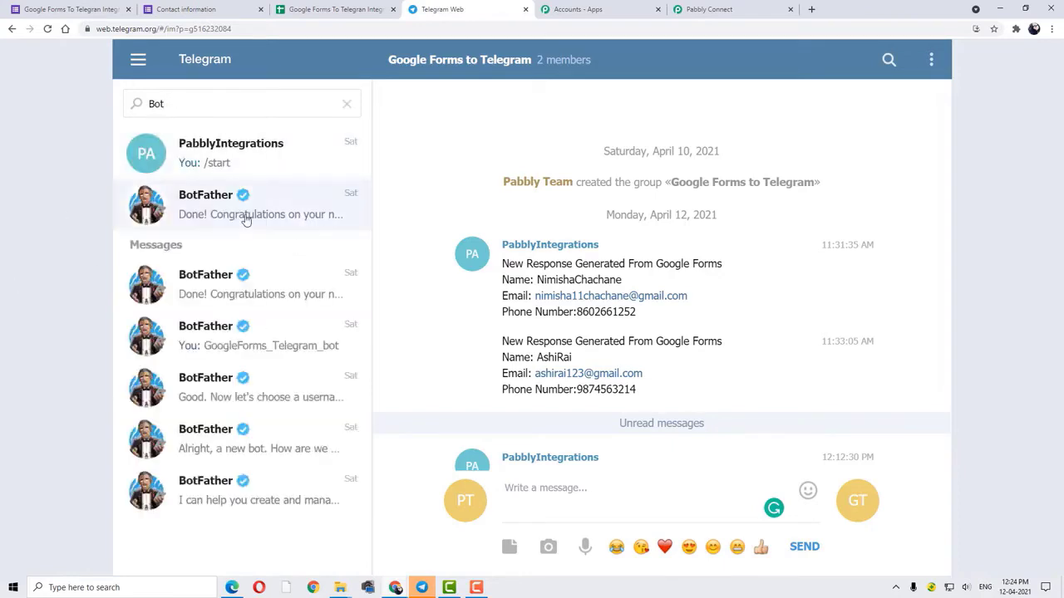
left_click(216, 217)
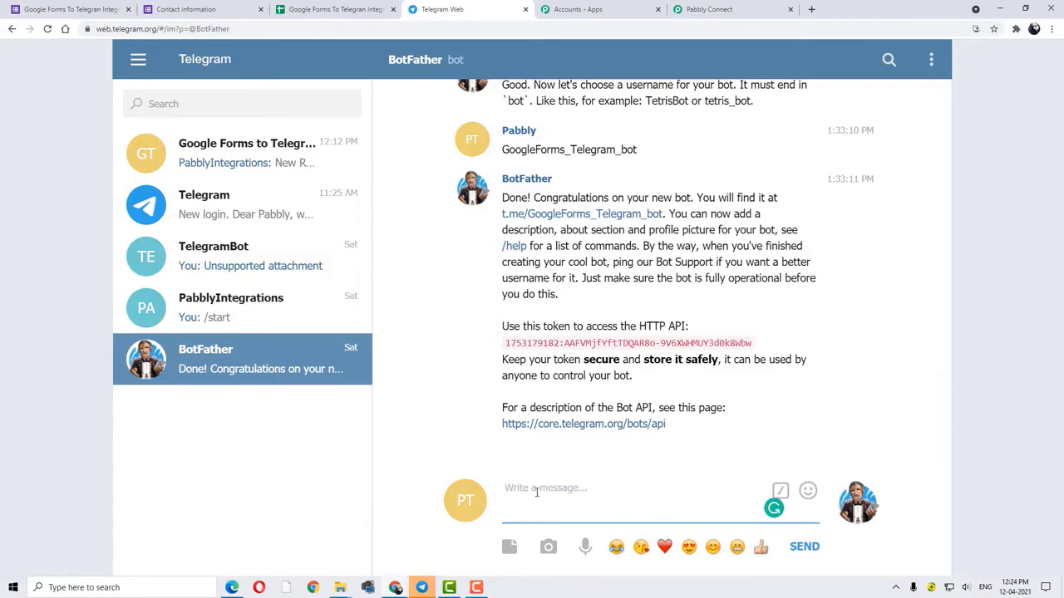
type("/n")
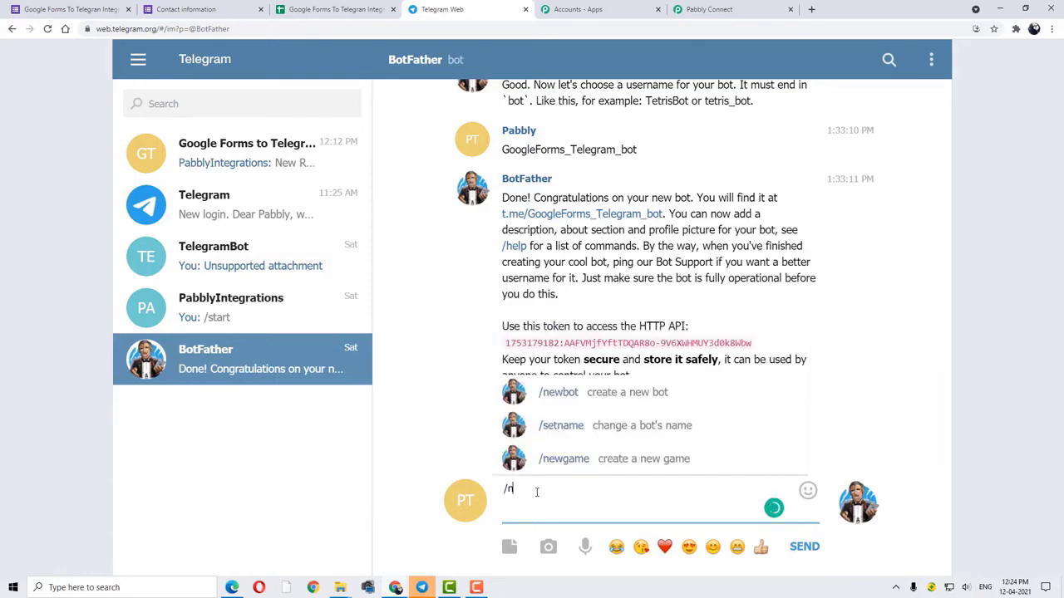
type("ewbot")
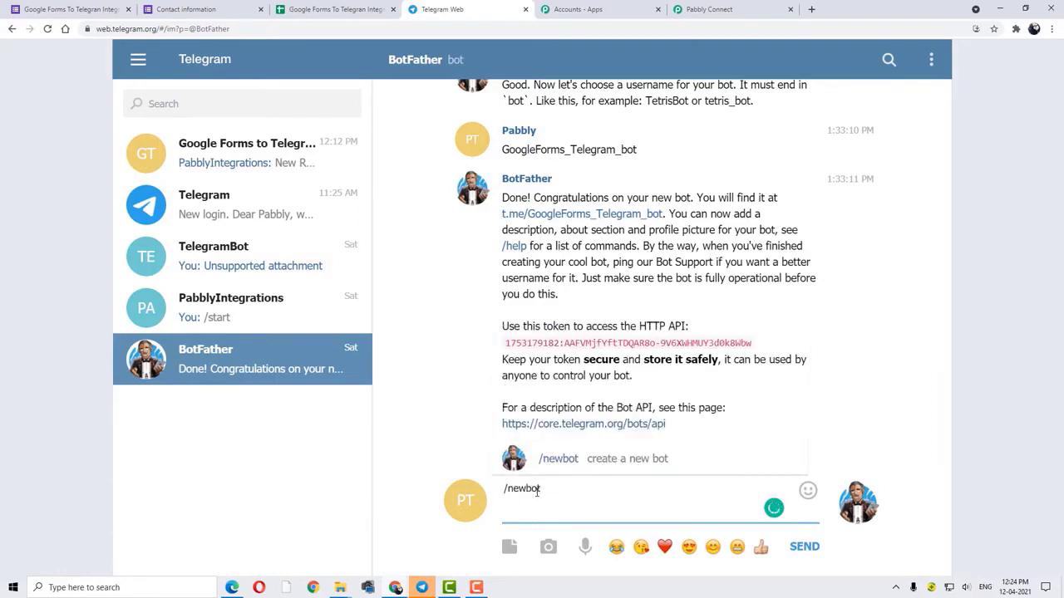
key("Return")
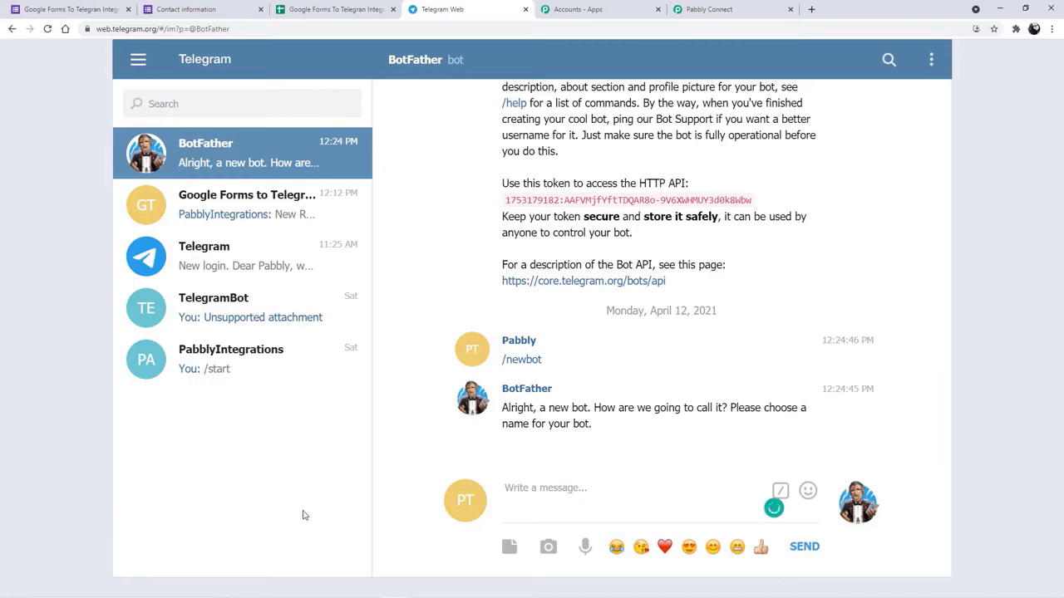
- Send TelegramIntegration as the new bot's name
left_click(529, 489)
type("TelegramI")
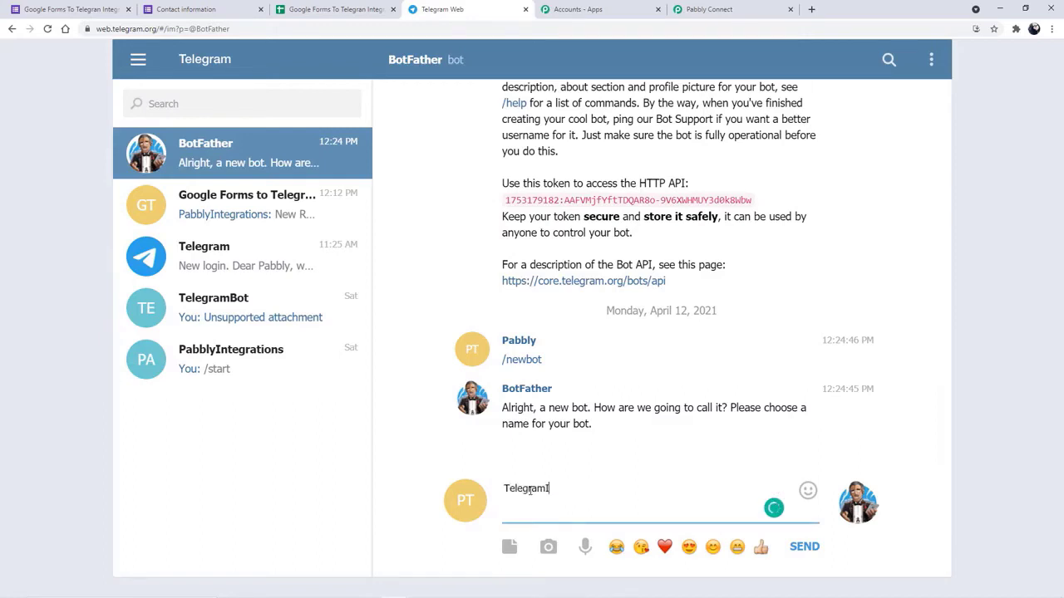
type("ntegration")
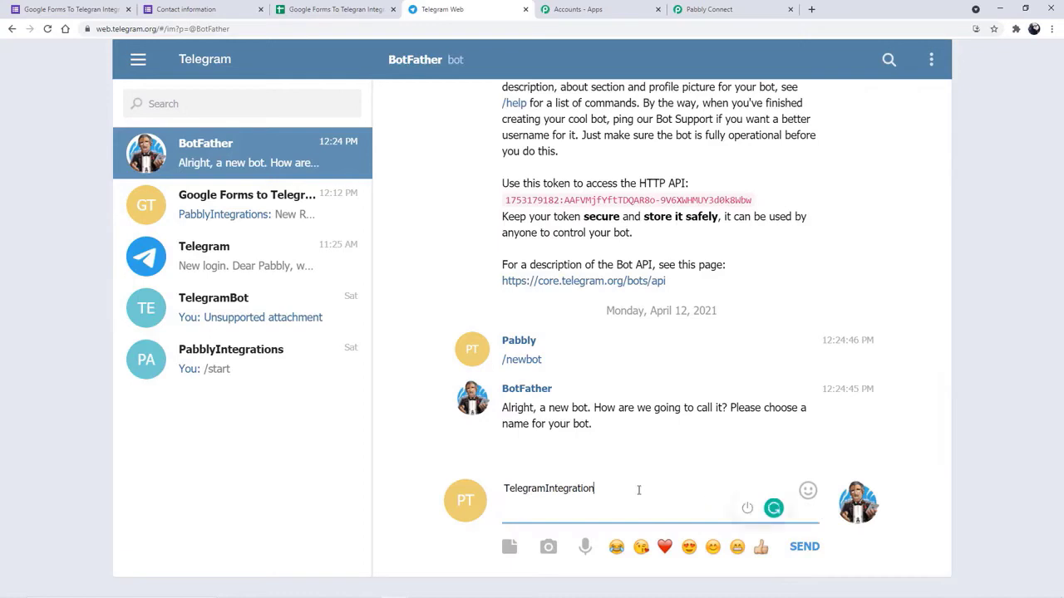
key("Return")
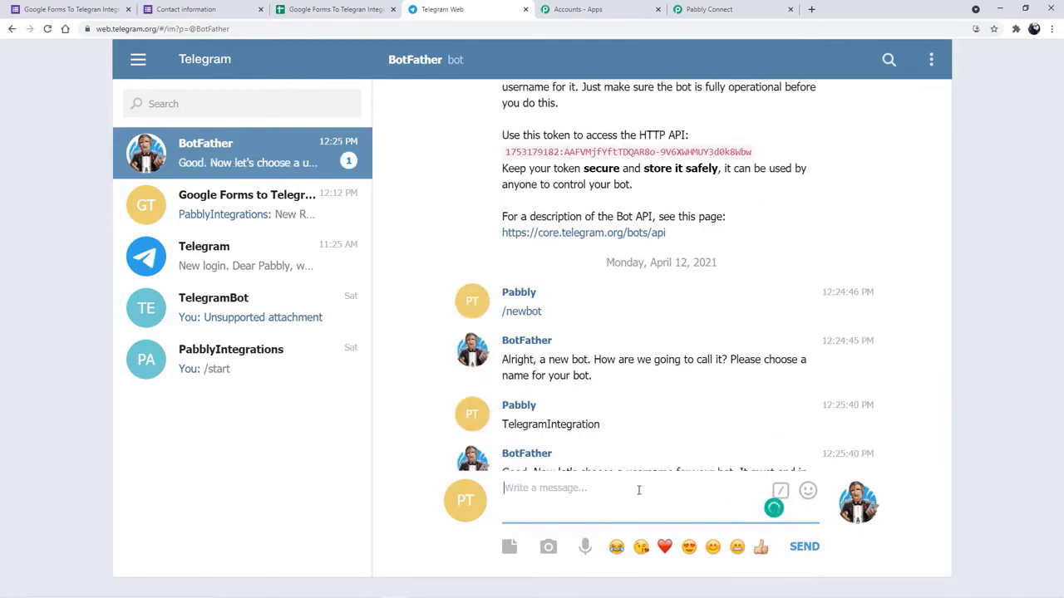
- Send username GoogleForms_Telegram1_bot and select the returned bot access token
scroll(581, 374, "down", 2)
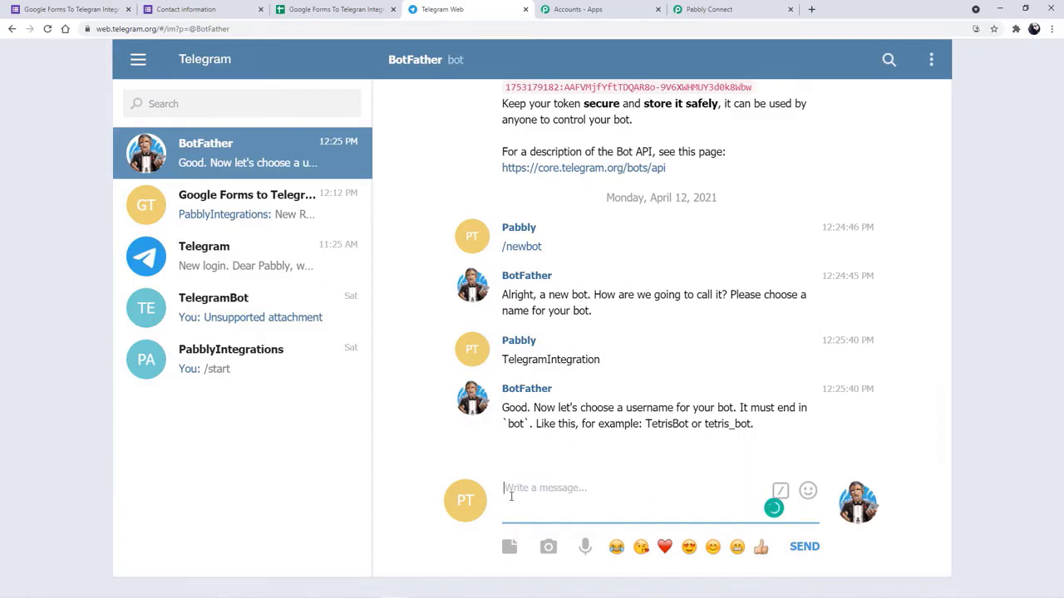
type("Go")
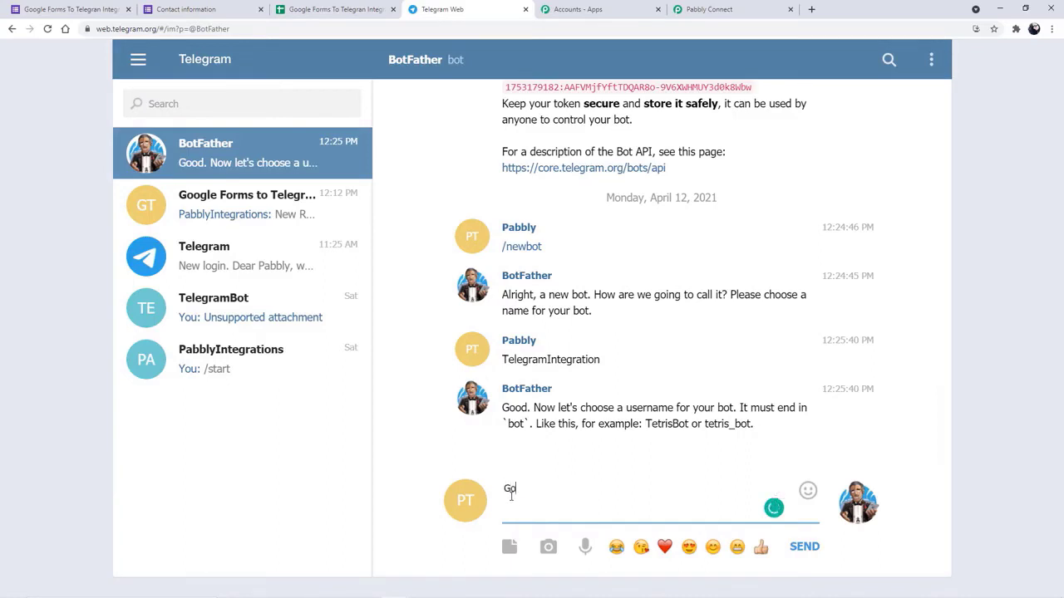
type("ogleForms_telegram")
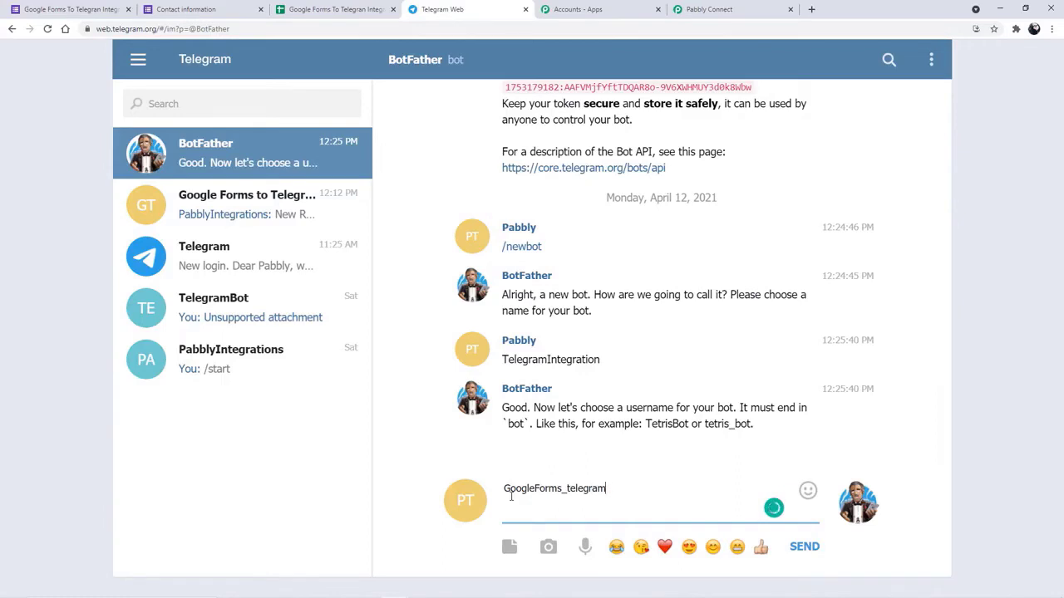
type("1")
left_click(570, 491)
key("BackSpace")
type("T_bot")
key("Return")
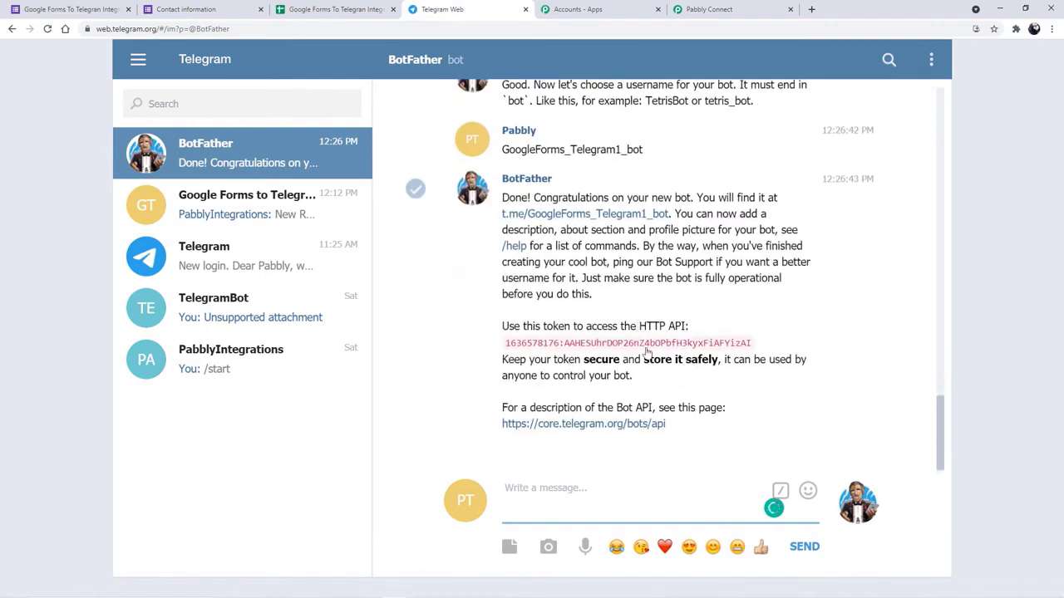
left_click_drag(501, 344, 748, 367)
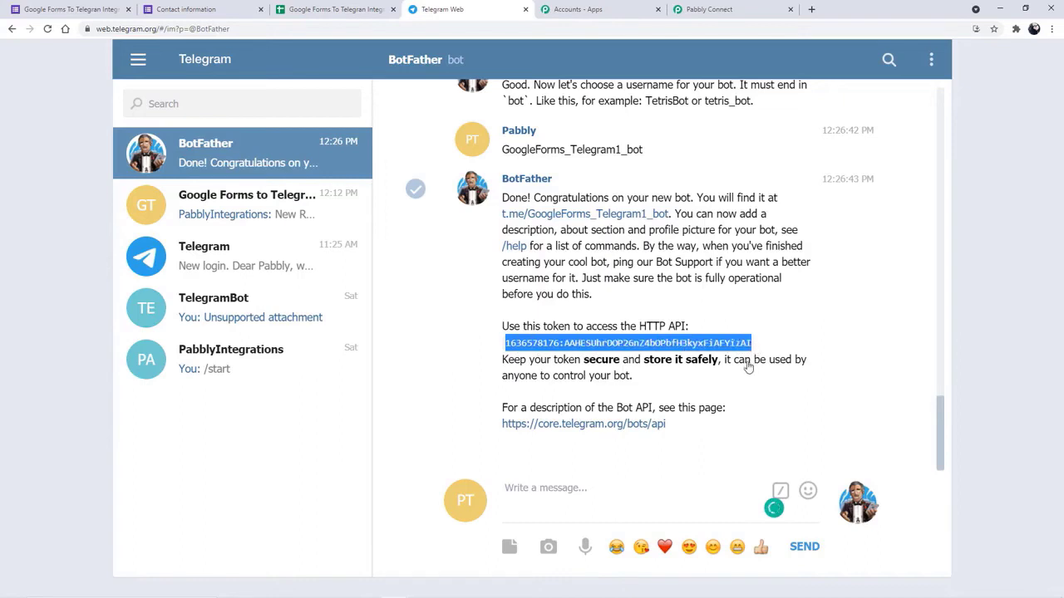
left_click(742, 11)
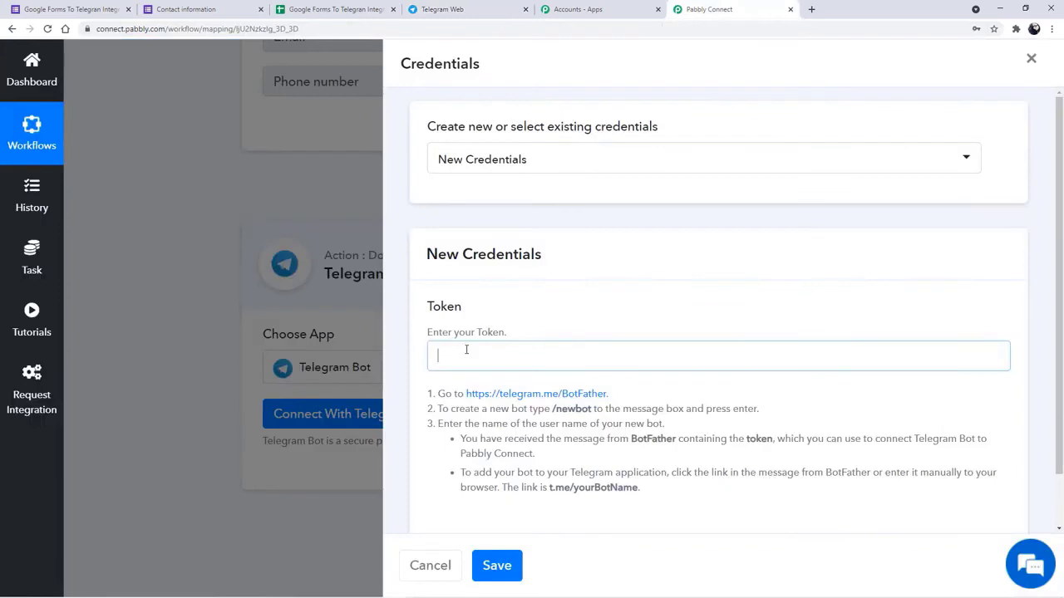
- Connect the new bot by pasting its token and saving the Telegram Bot credentials
key("ctrl+v")
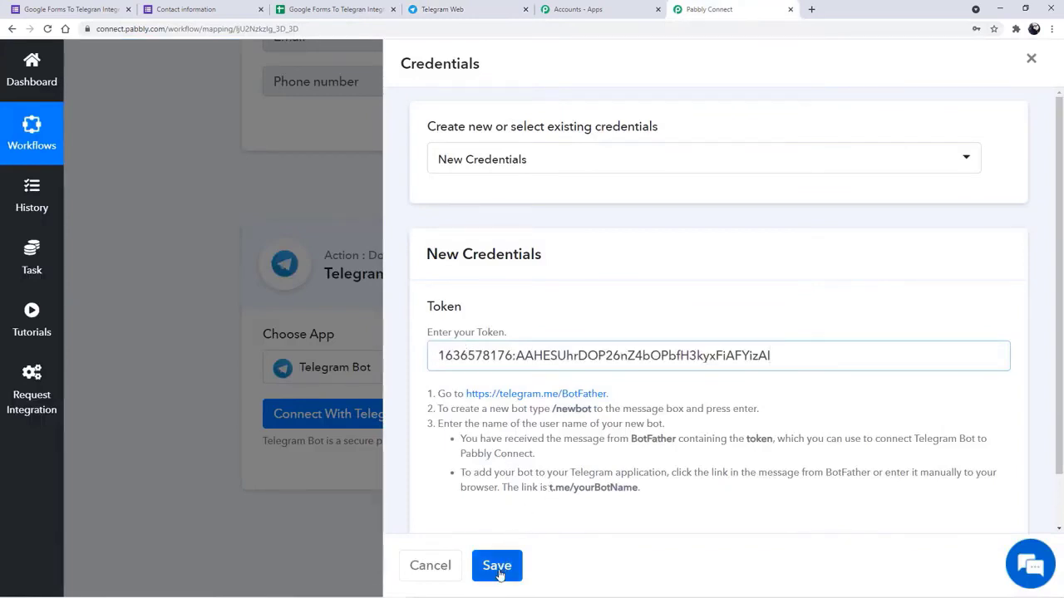
left_click(503, 570)
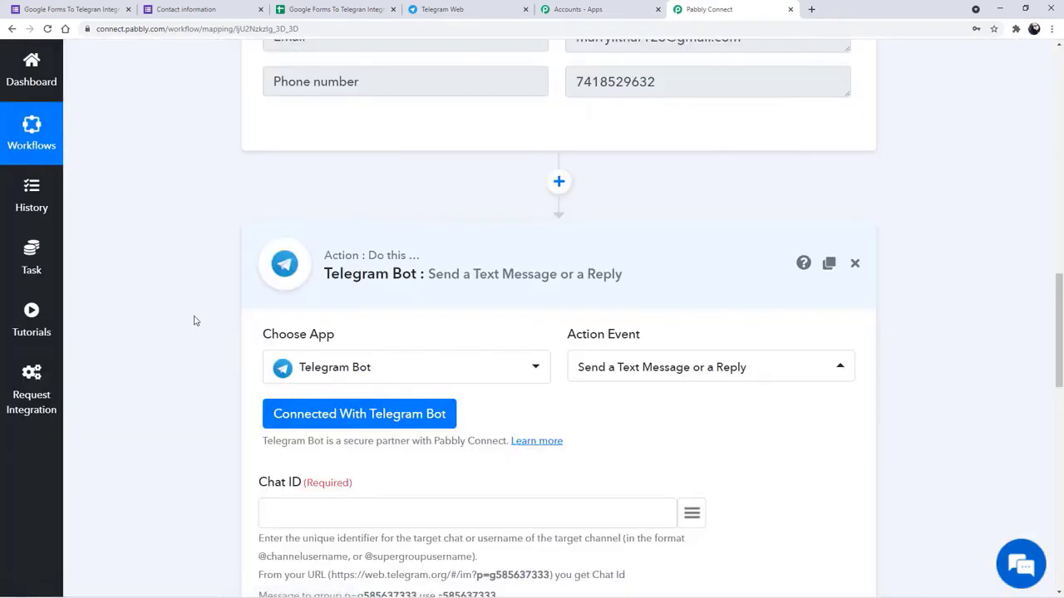
scroll(194, 321, "down", 2)
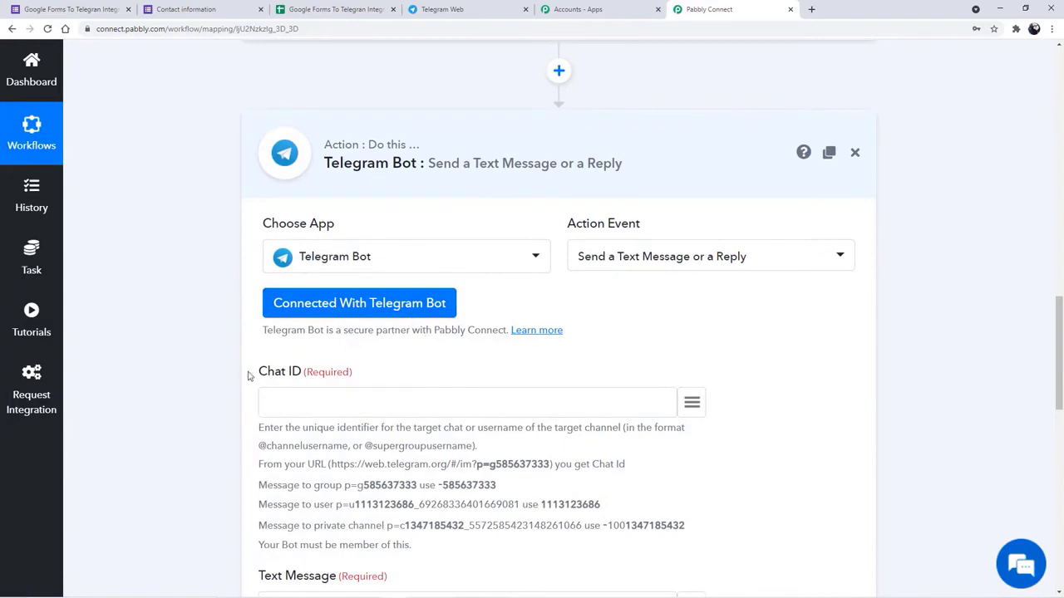
scroll(165, 365, "down", 1)
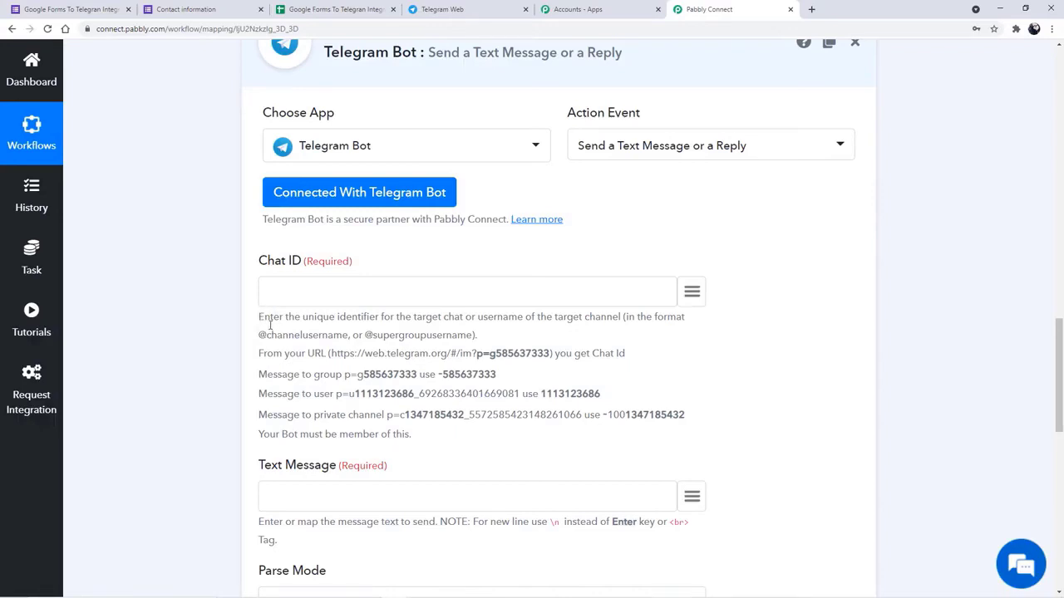
- Read the Chat ID help text on how to find the group's chat ID
left_click_drag(263, 317, 422, 439)
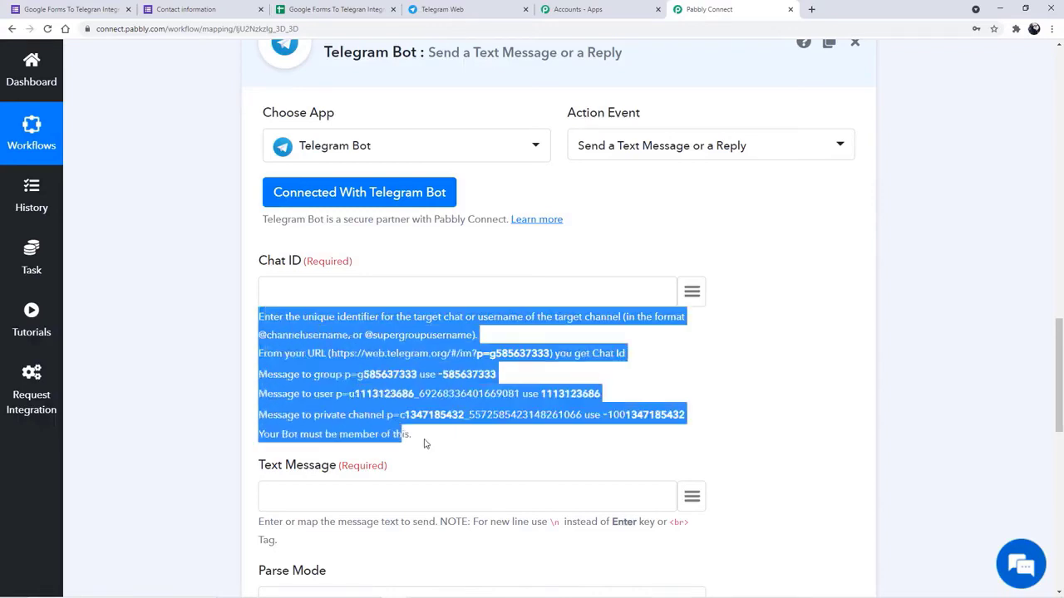
left_click(169, 280)
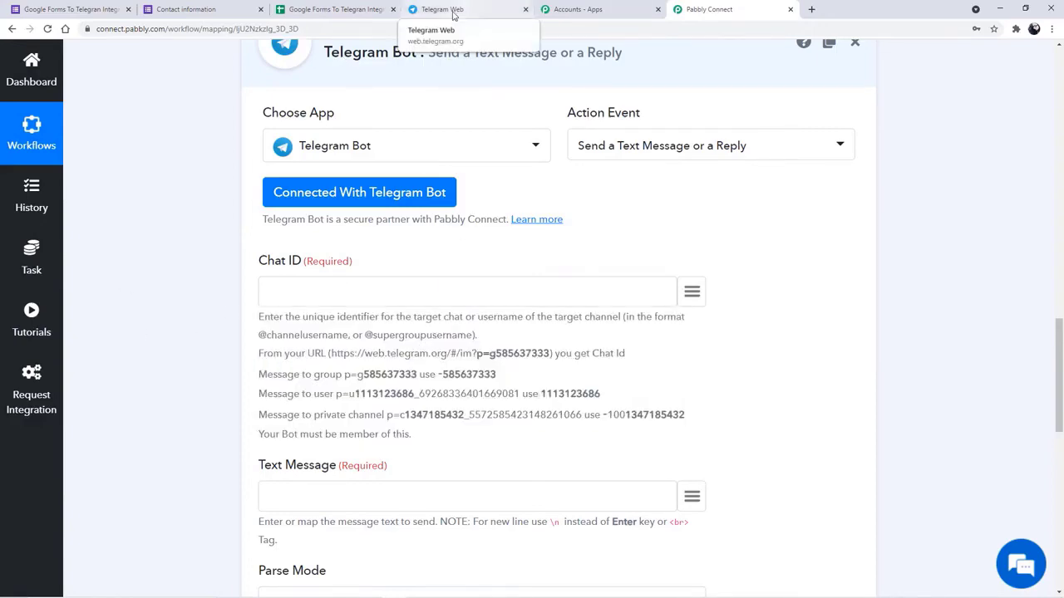
left_click(453, 10)
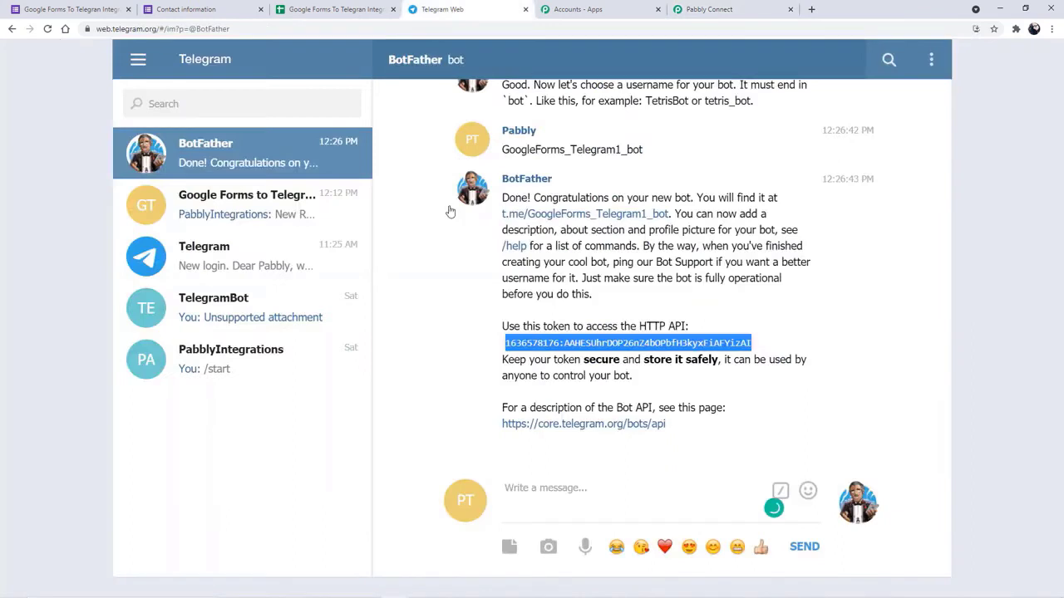
- Open the TelegramIntegration bot's chat from BotFather's t.me link and send /start
left_click(51, 247)
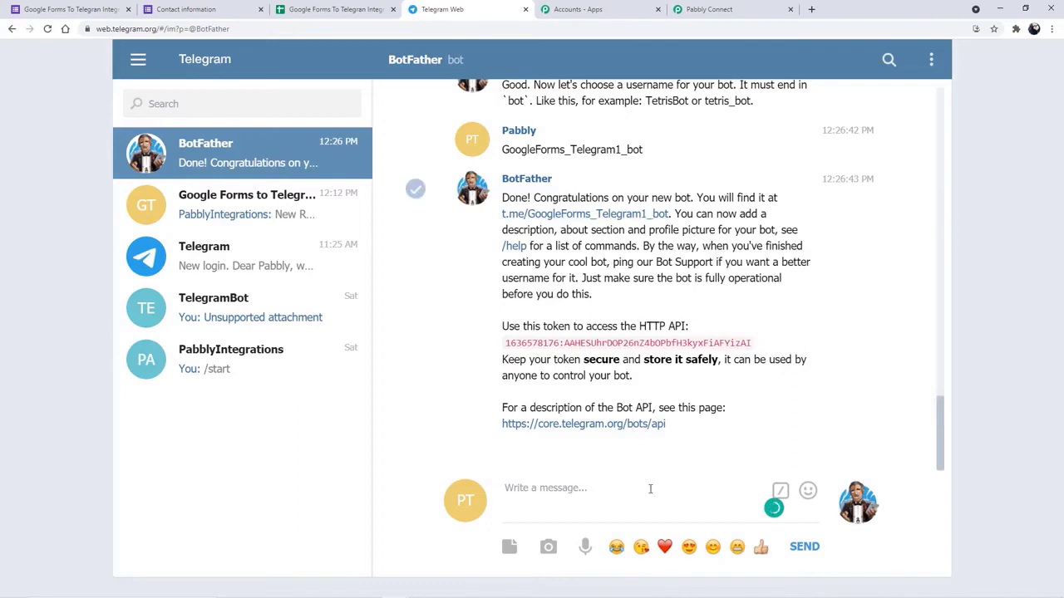
left_click(656, 215)
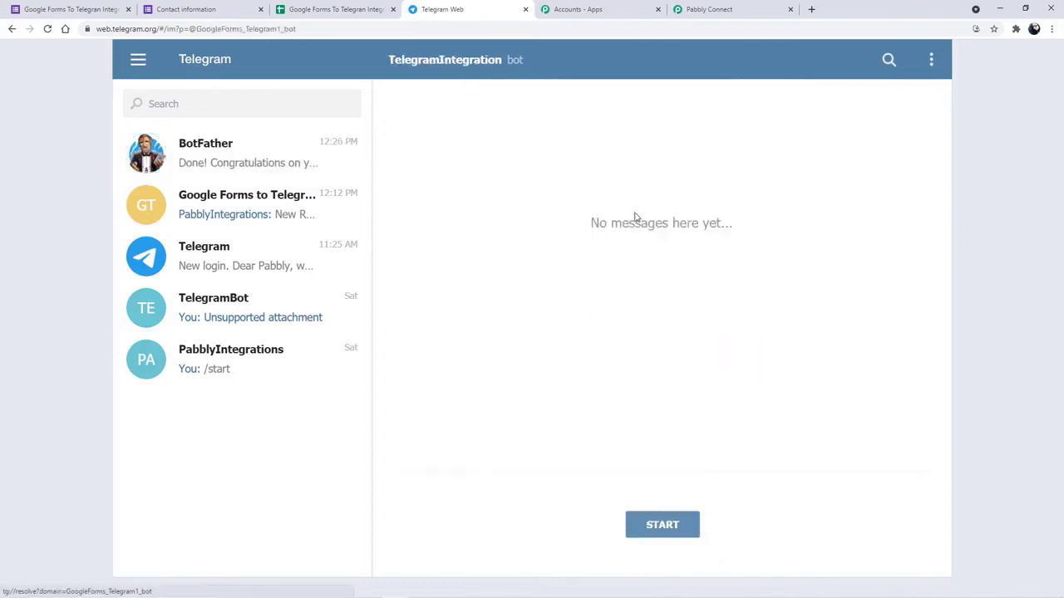
left_click(662, 525)
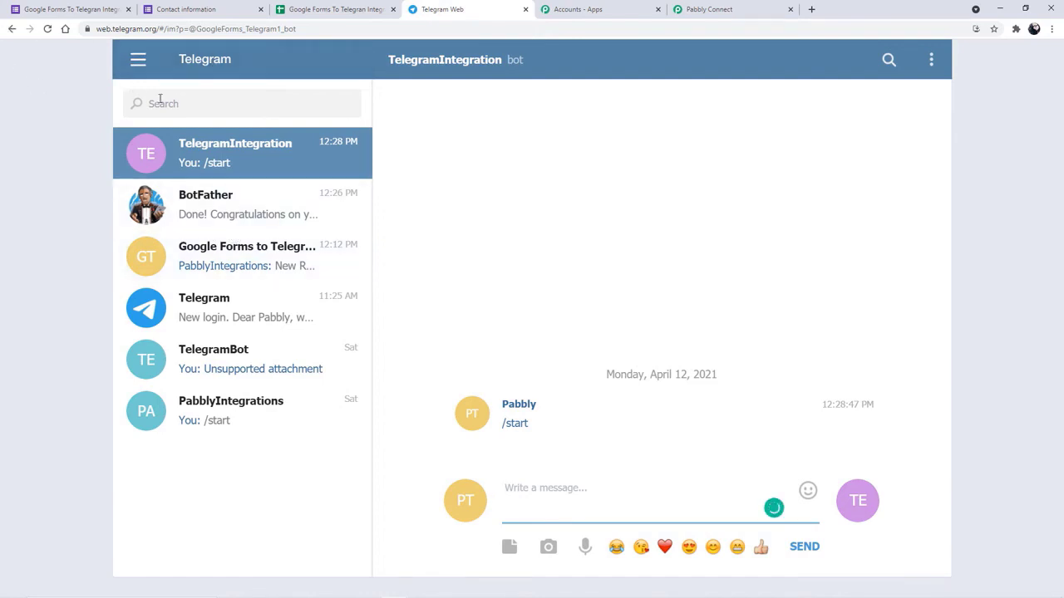
left_click(138, 60)
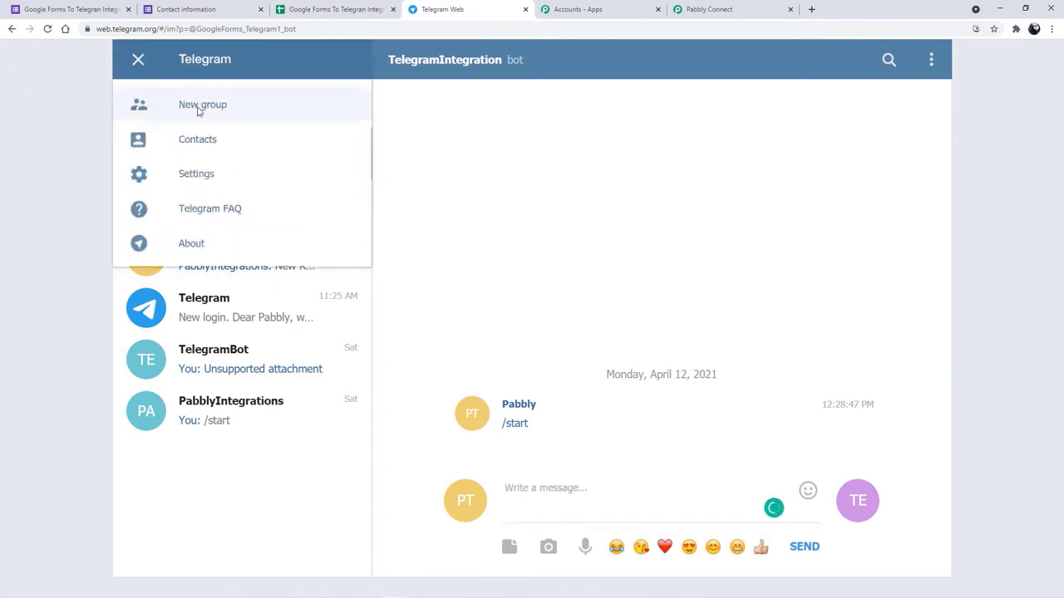
- Create the group GoogleForms_To_Telegram1 with the TelegramIntegration bot added as a member
left_click(198, 106)
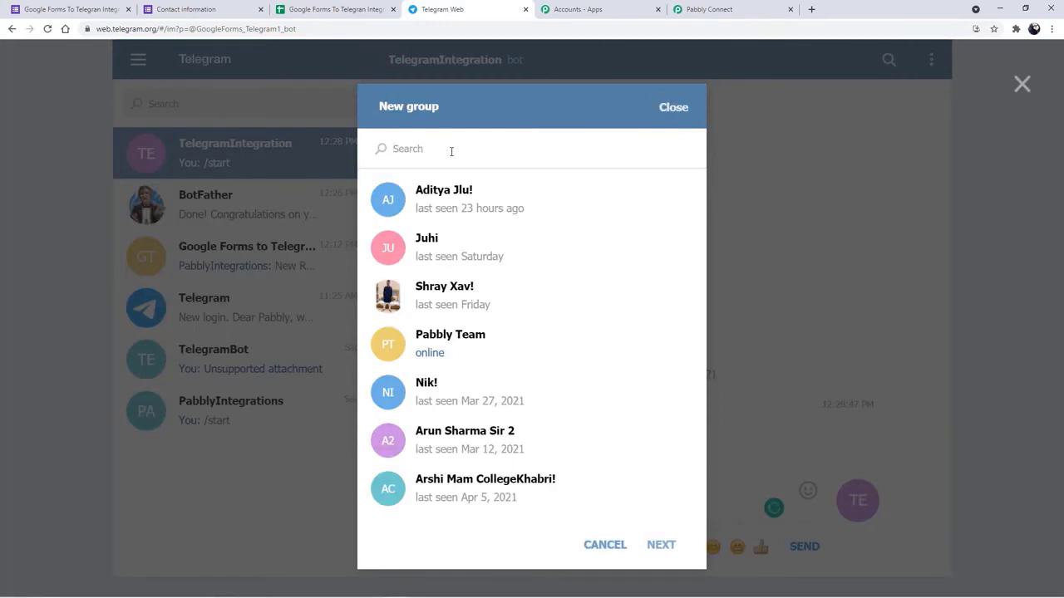
type("telegr")
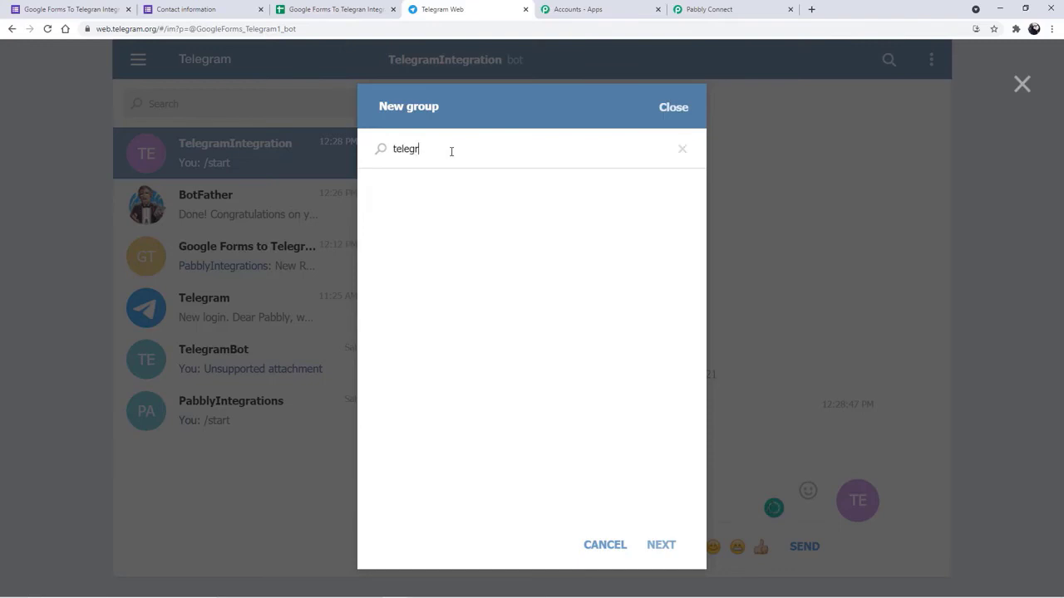
key("BackSpace")
key("BackSpace")
key("BackSpace")
key("BackSpace")
key("BackSpace")
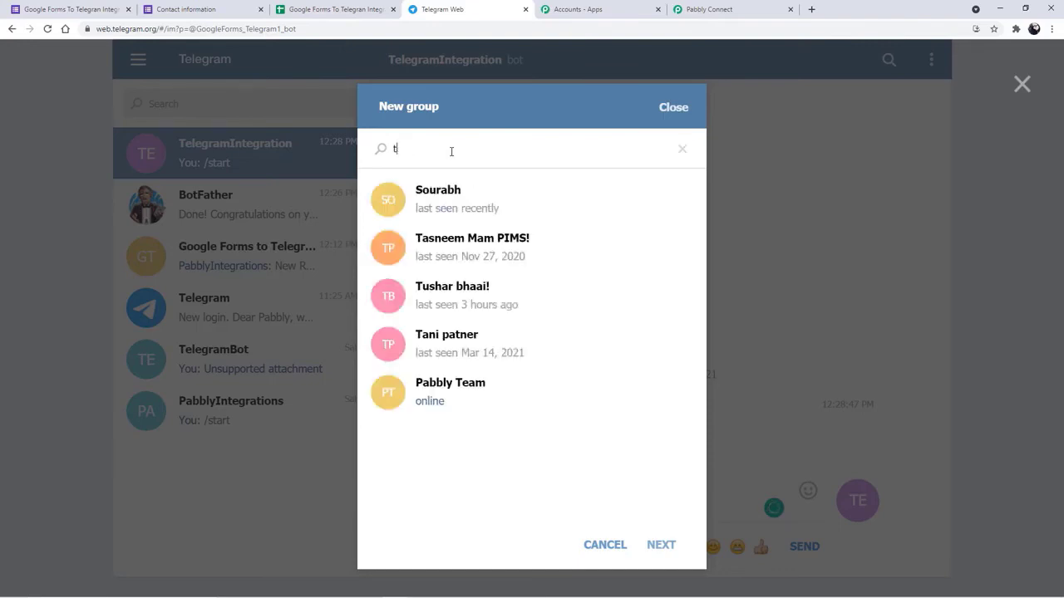
type("eleg")
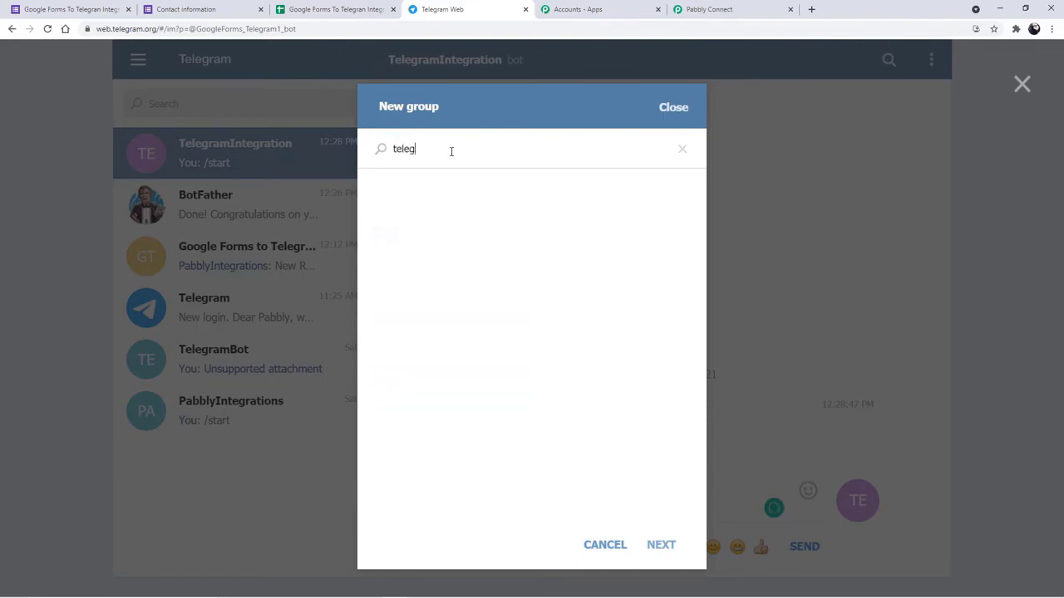
type("ramintegra")
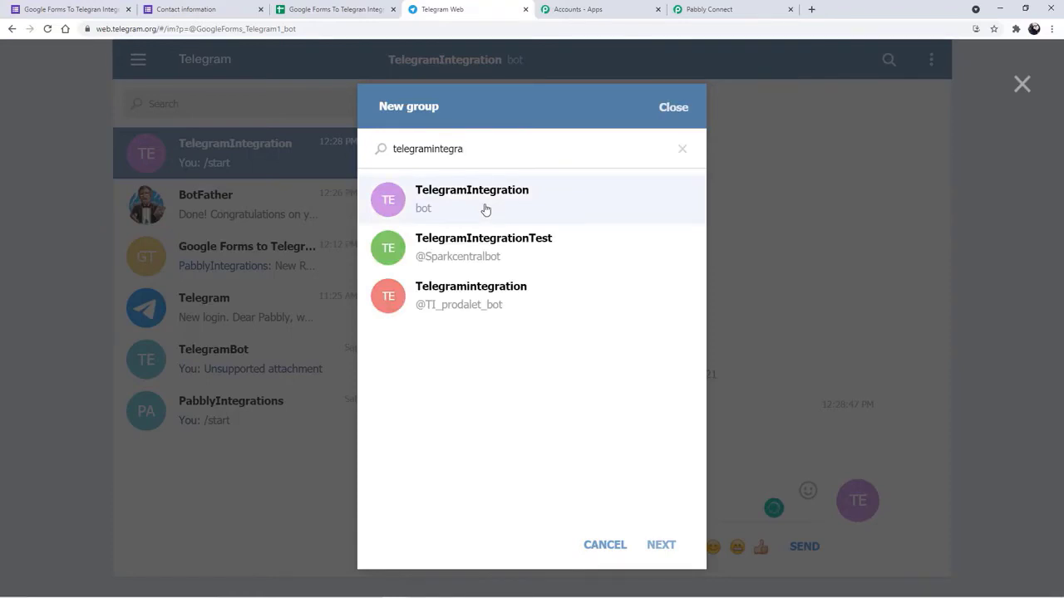
left_click(486, 209)
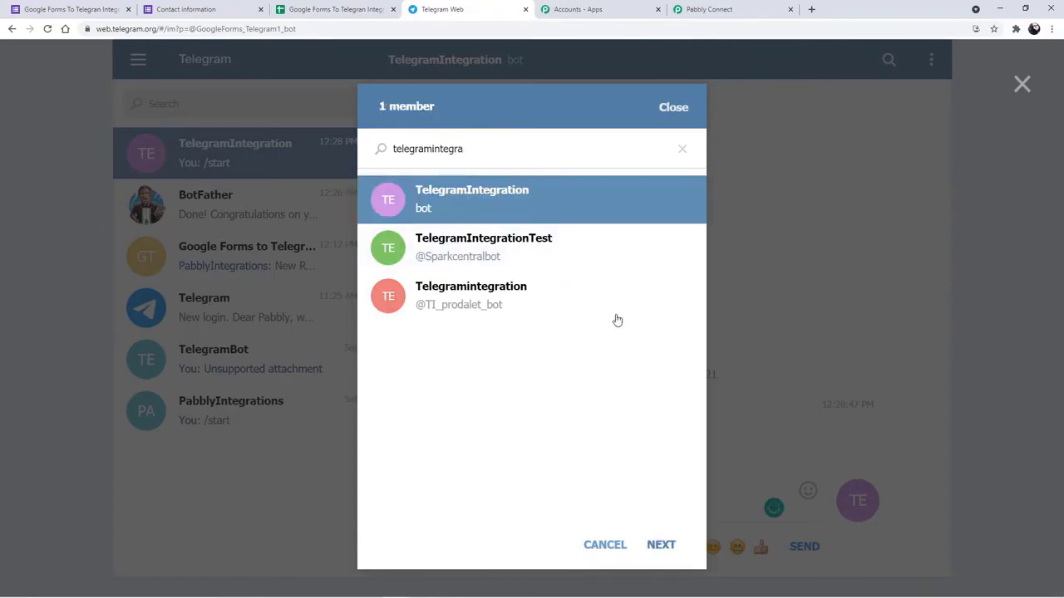
left_click(660, 545)
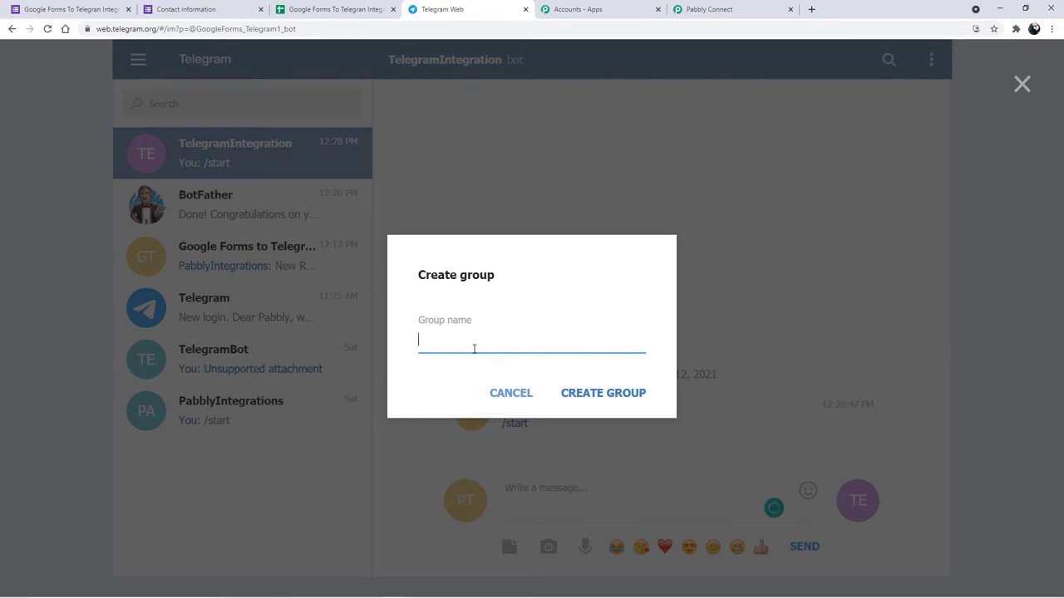
type("GoogleForms")
type("_To_Telegram1")
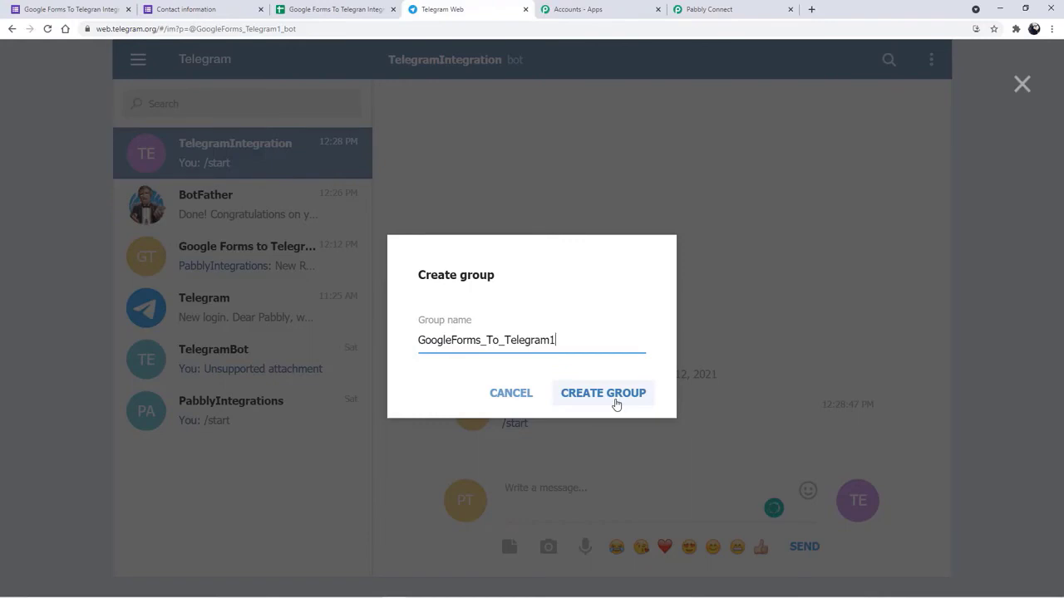
left_click(608, 397)
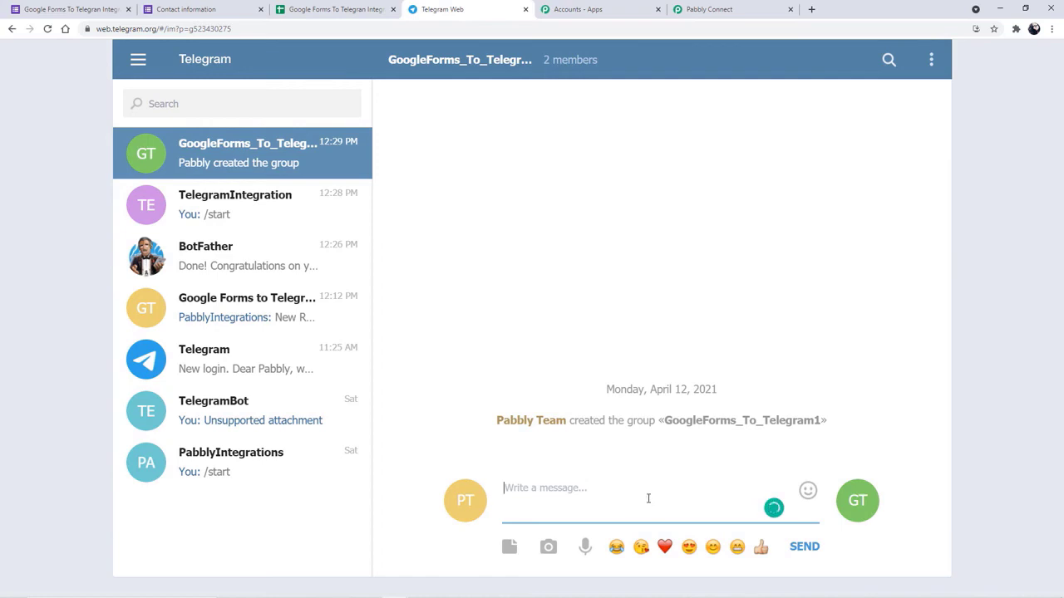
- Copy the group's ID digits after '?p=g' from the Telegram Web address bar
left_click_drag(233, 28, 193, 27)
key("ctrl+c")
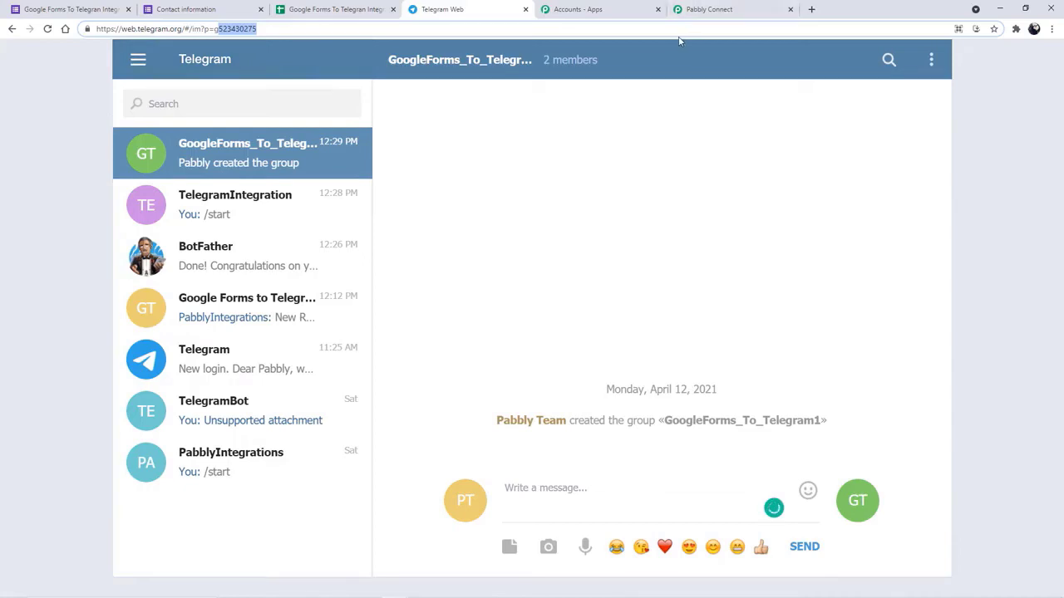
left_click(726, 9)
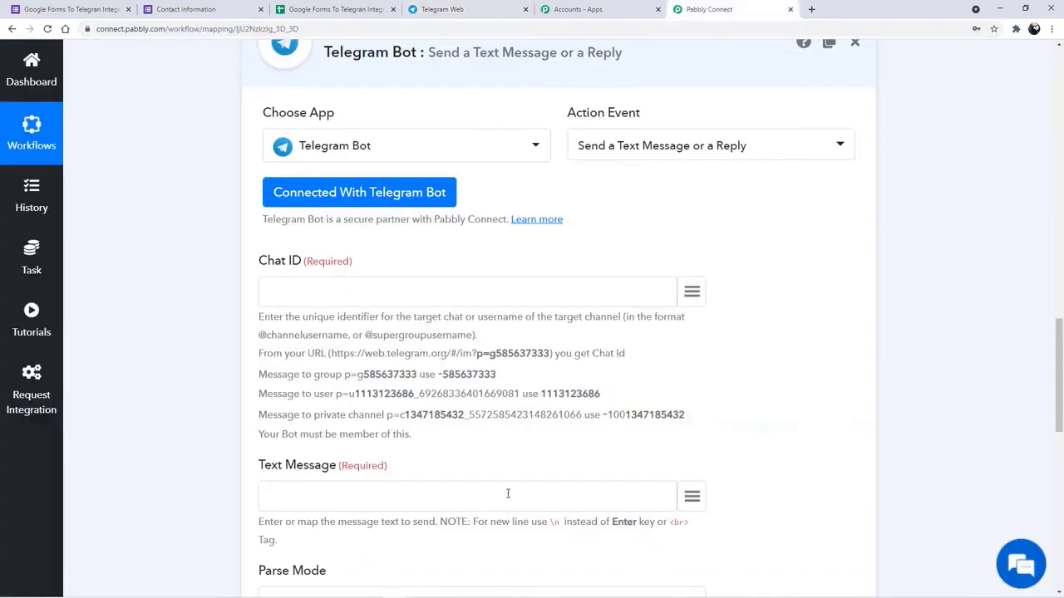
- Enter -523430275 as the Chat ID by typing a minus and pasting the group ID
scroll(235, 240, "down", 2)
left_click(302, 181)
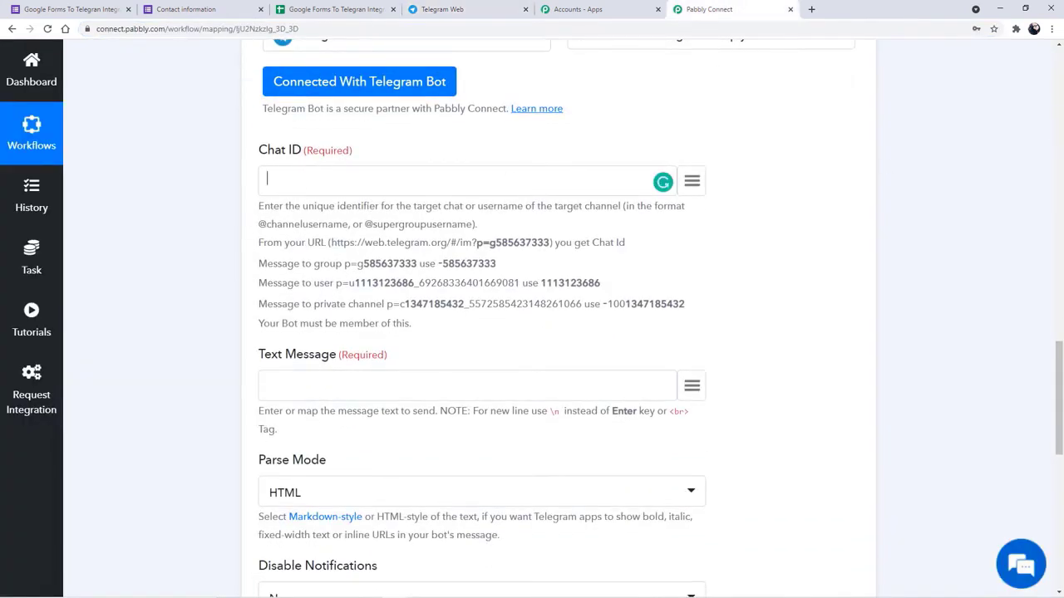
type("-")
key("ctrl+v")
left_click_drag(260, 205, 438, 323)
left_click(152, 261)
scroll(136, 273, "down", 2)
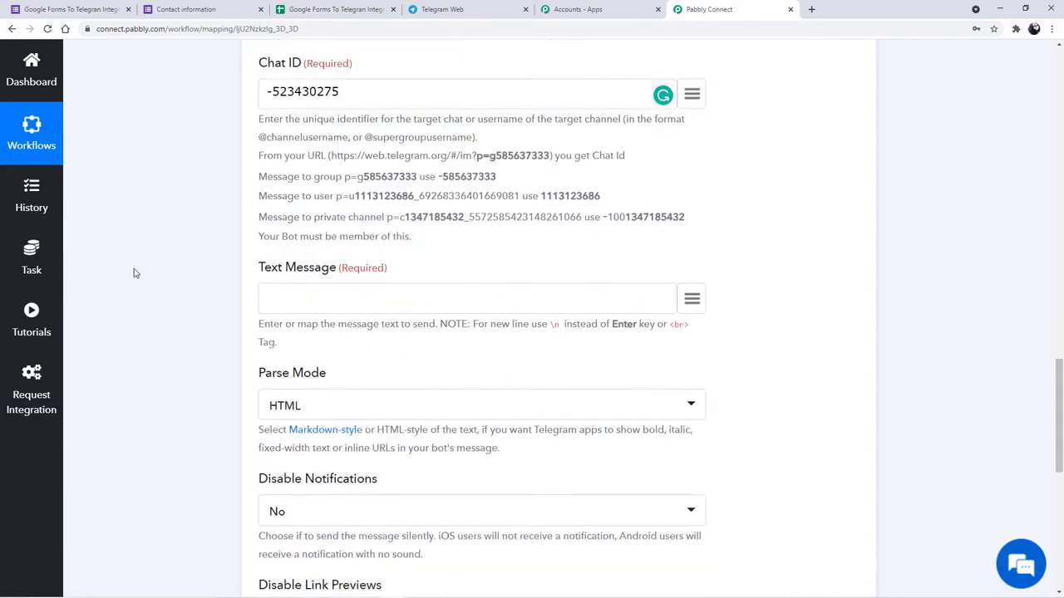
left_click(305, 220)
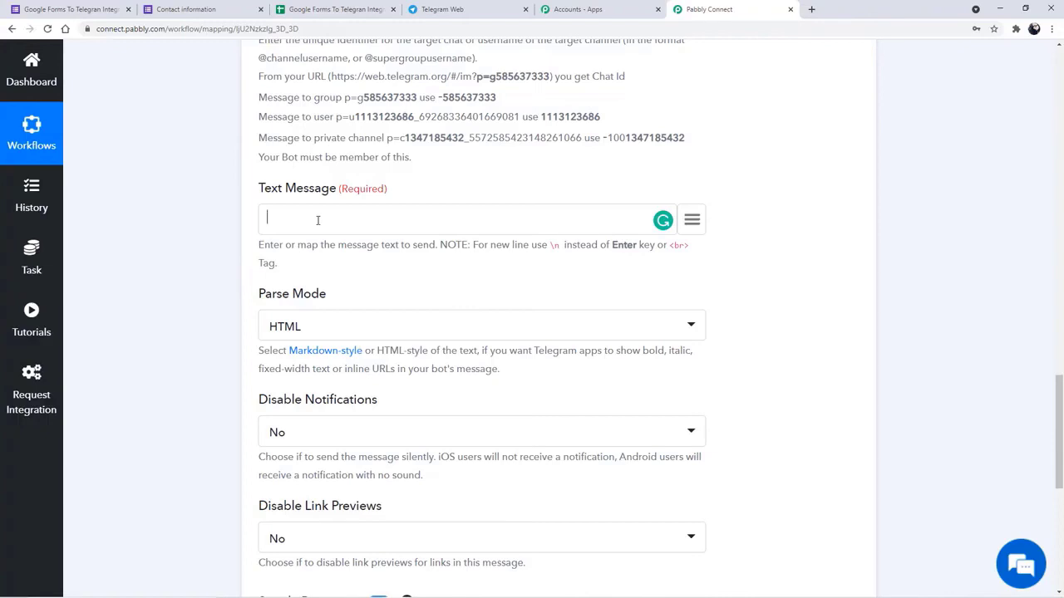
- Type 'New Response Generated From Google Forms' and start a new line with 'Name'
type("New Response Generated Fr")
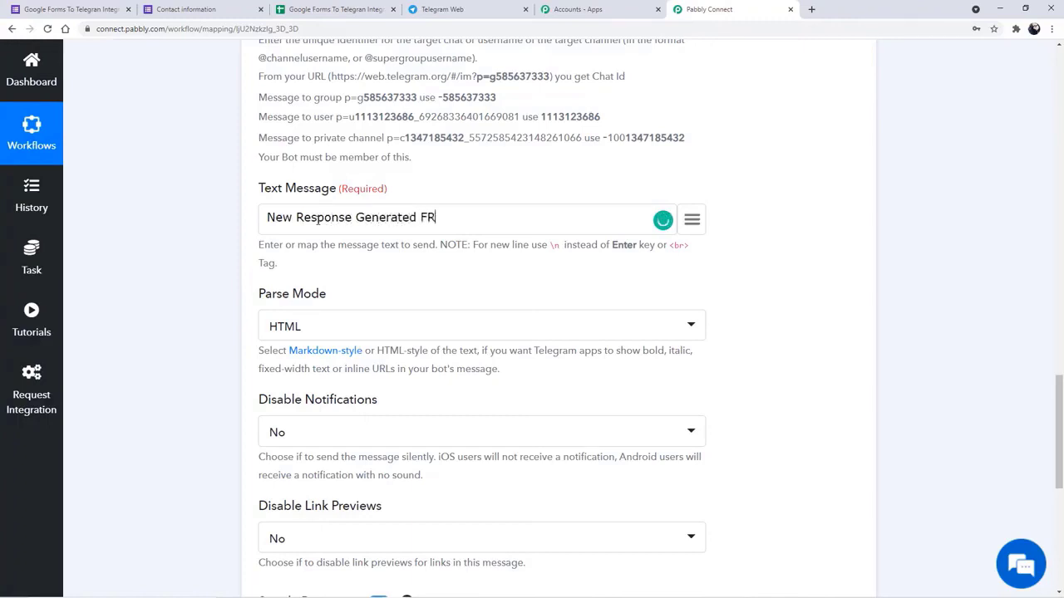
key("BackSpace")
type("rom Google Forms")
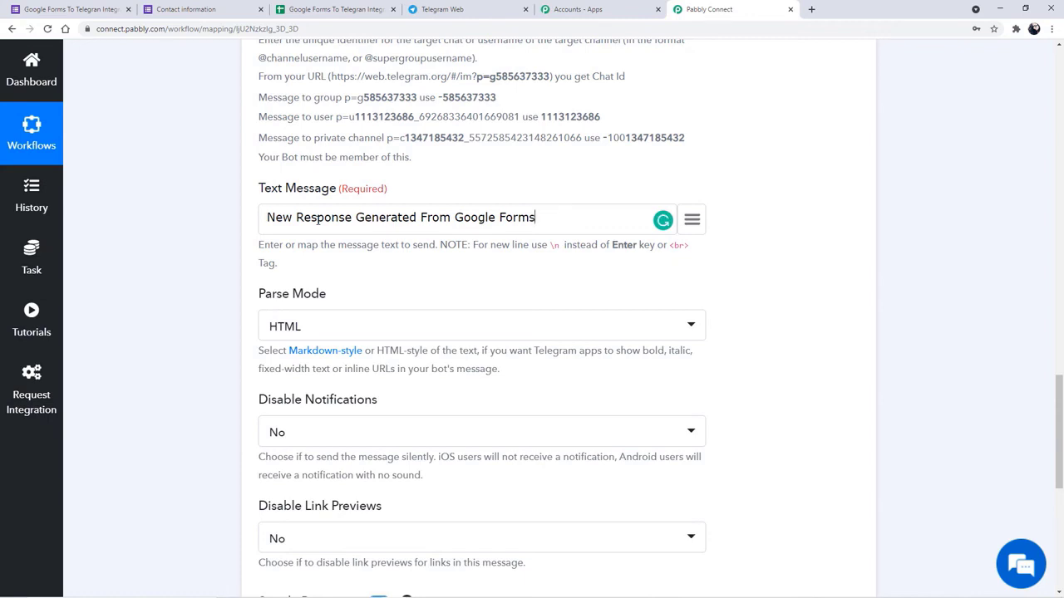
type("\\nName")
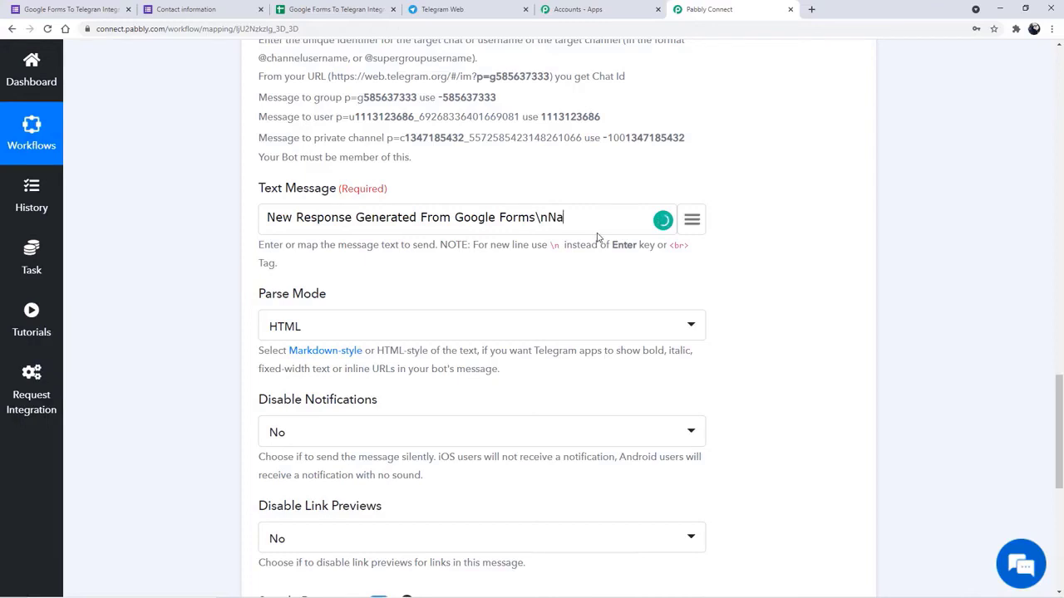
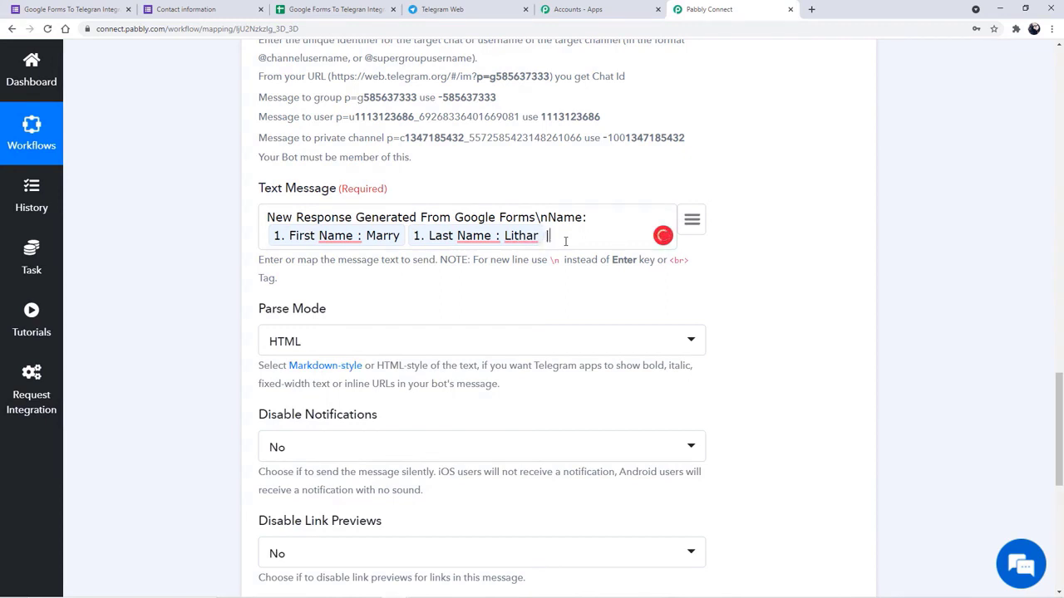
- Add an 'Email:' line after the Name line, mapped to the form's Email answer
type("\\nEmail:")
left_click(596, 223)
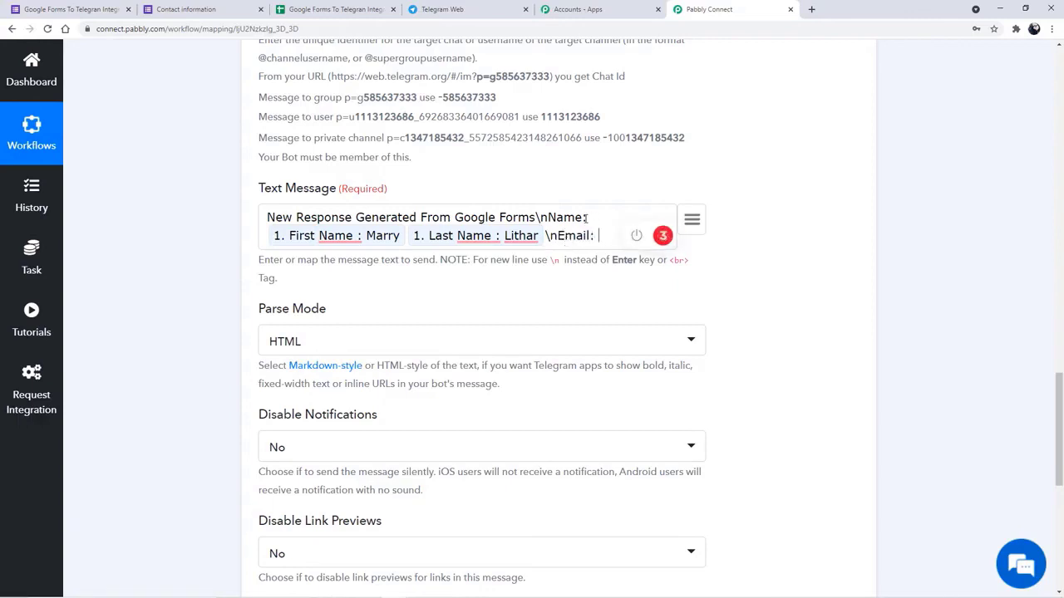
left_click(695, 222)
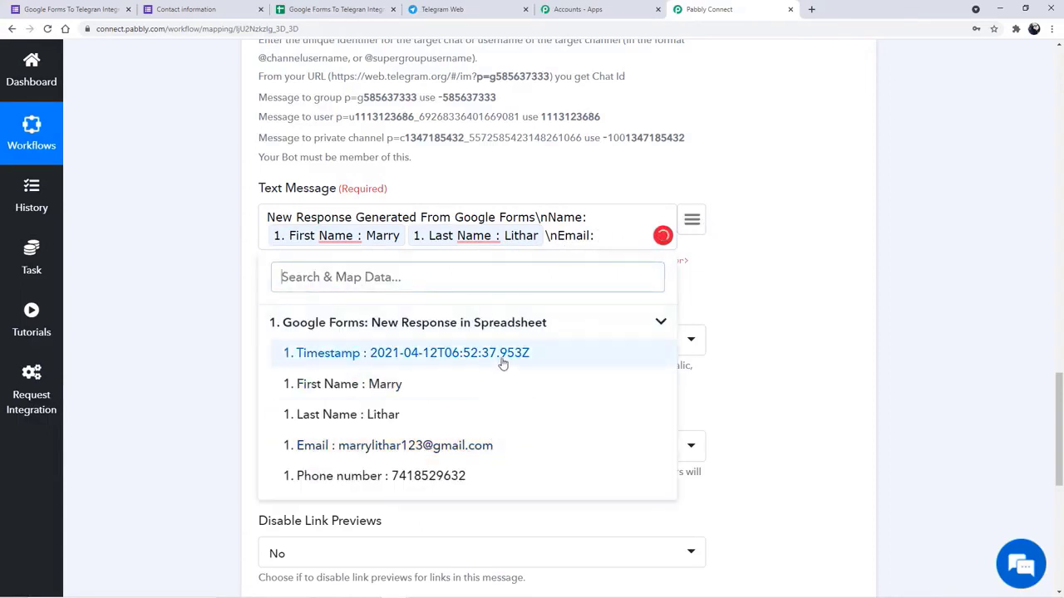
left_click(480, 449)
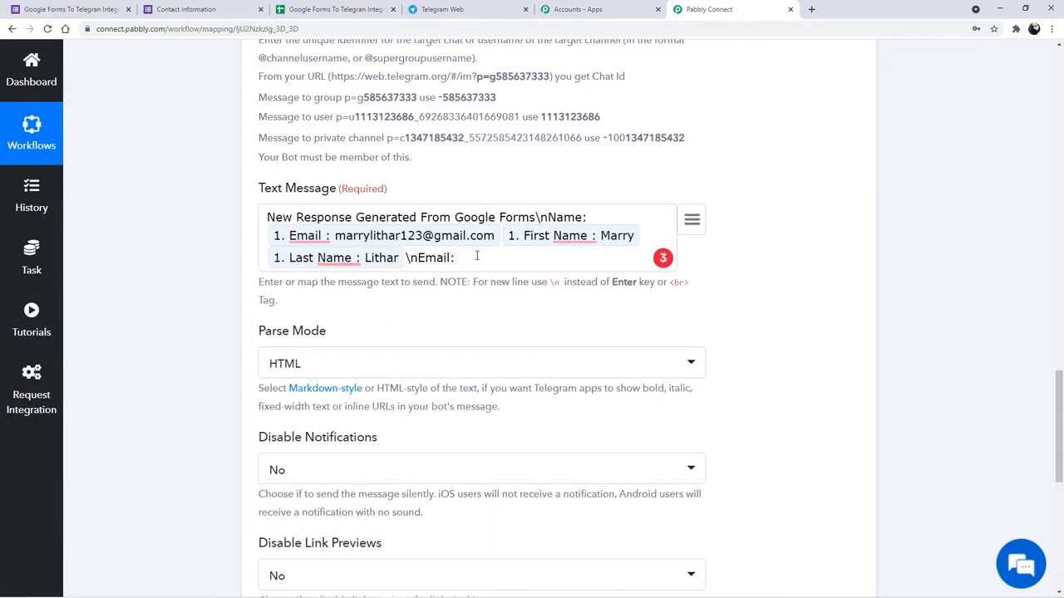
key("BackSpace")
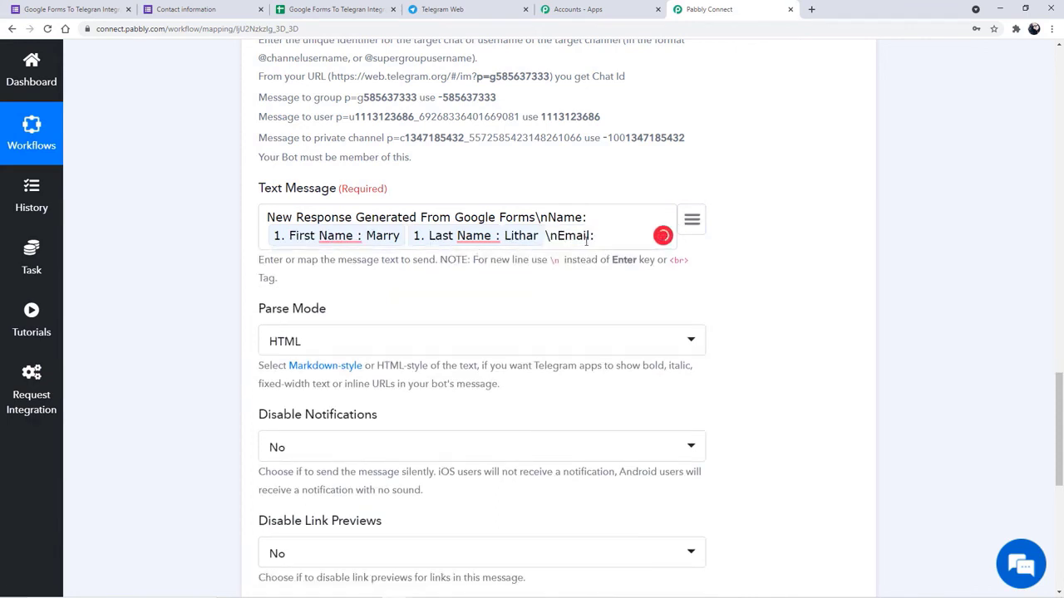
left_click(691, 222)
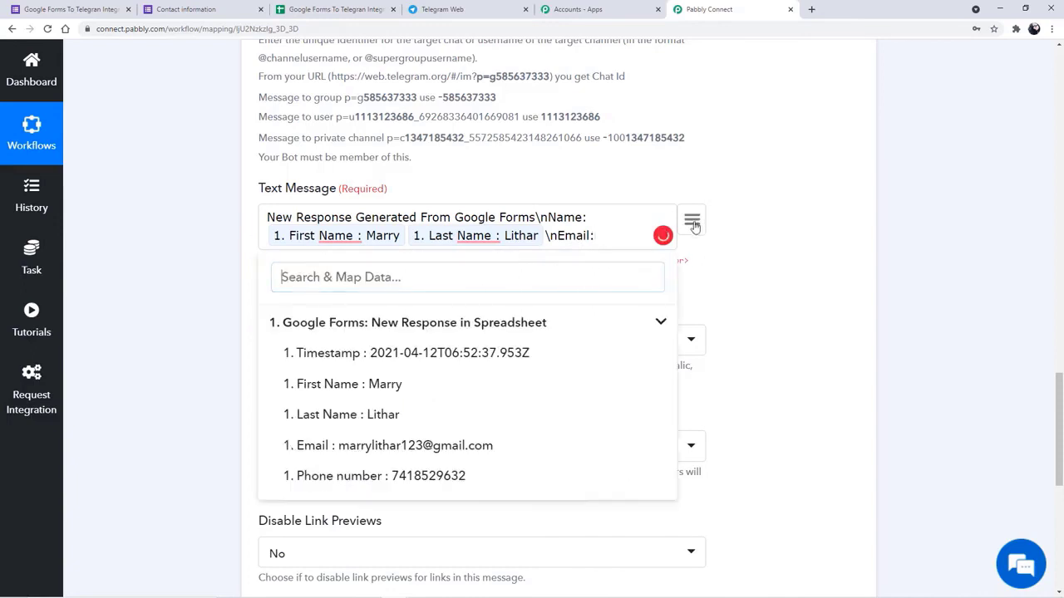
left_click(397, 446)
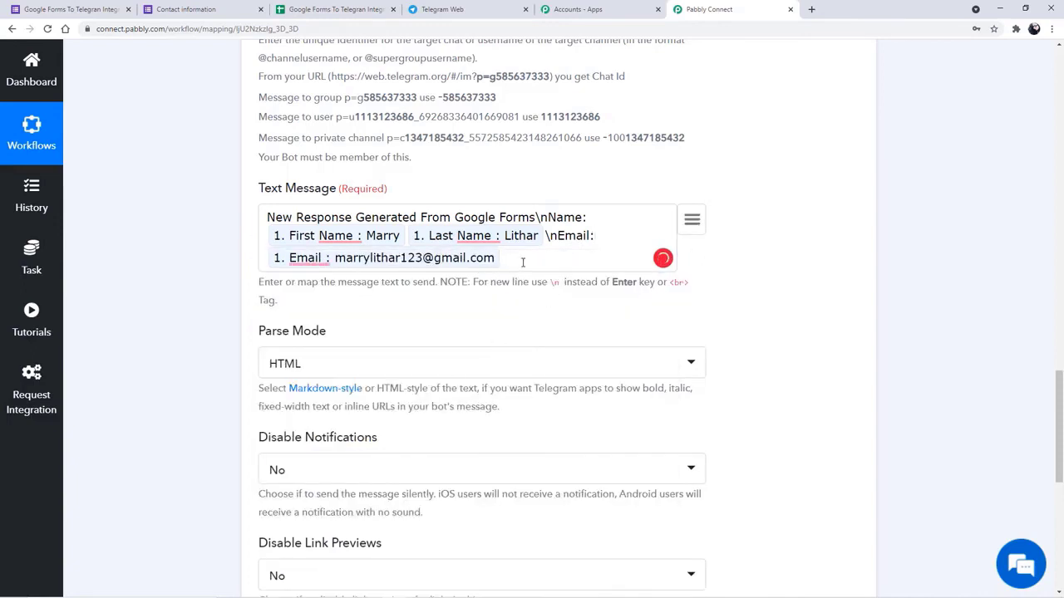
- Add a 'Phone number:' line mapped to the form's Phone number answer
type("\\nPh")
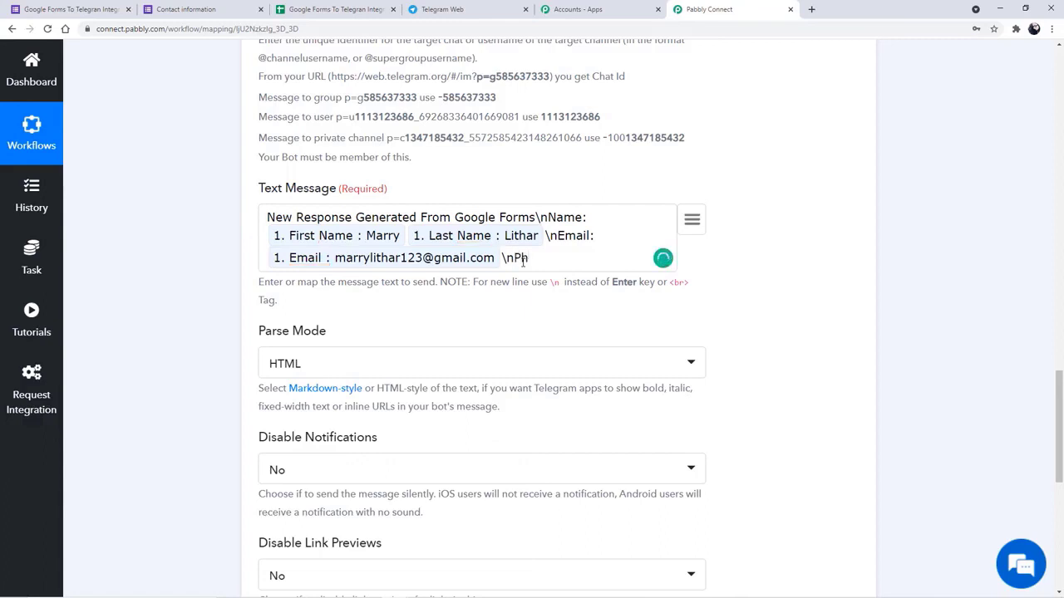
type("one number:")
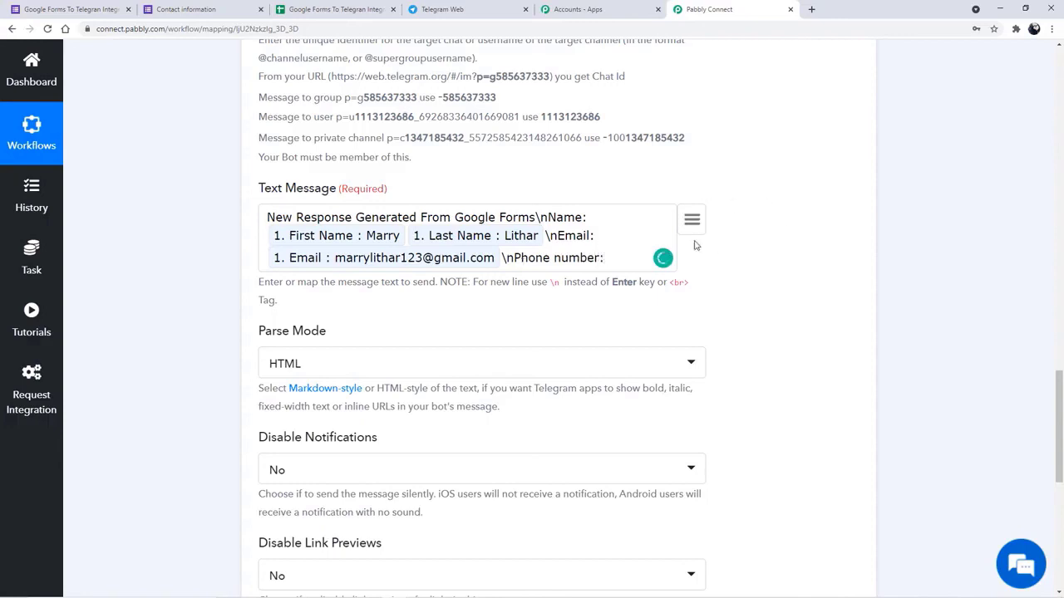
left_click(692, 221)
left_click(411, 499)
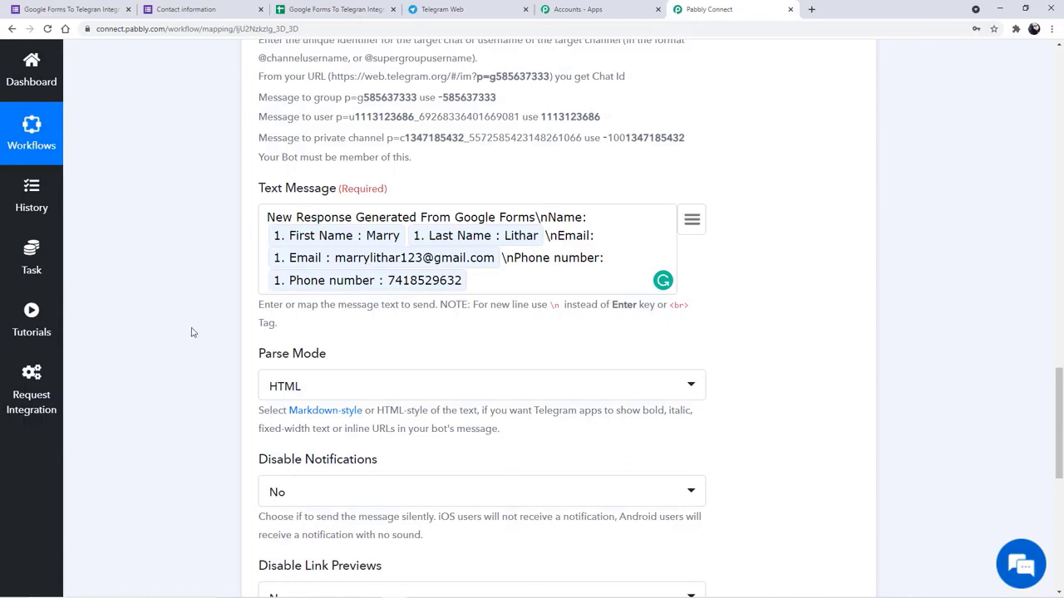
- Save and send a test request, then review the response showing delivery to GoogleForms_To_Telegram1
scroll(184, 315, "down", 2)
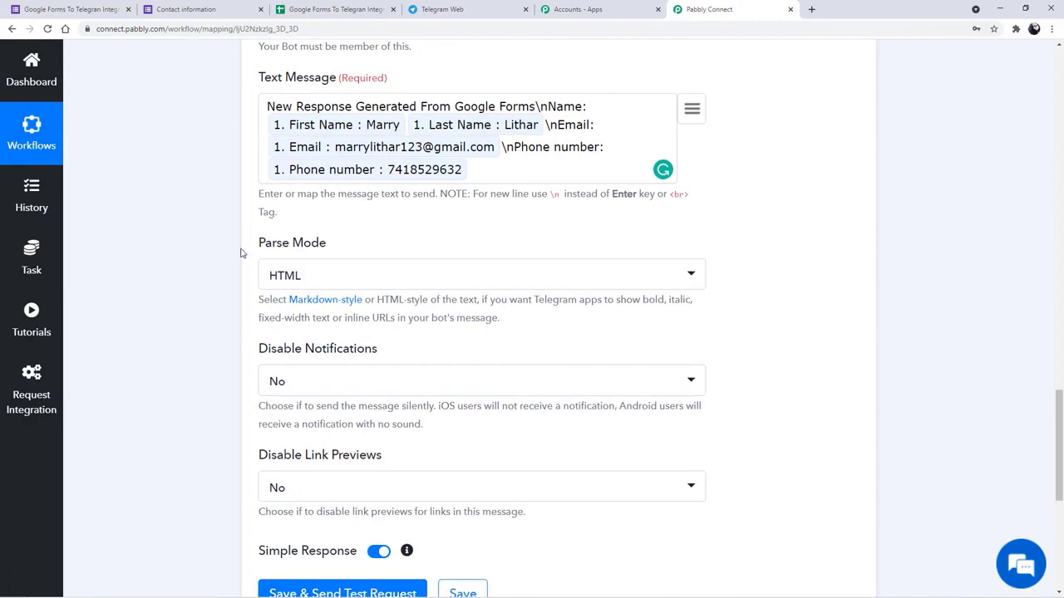
scroll(391, 301, "down", 3)
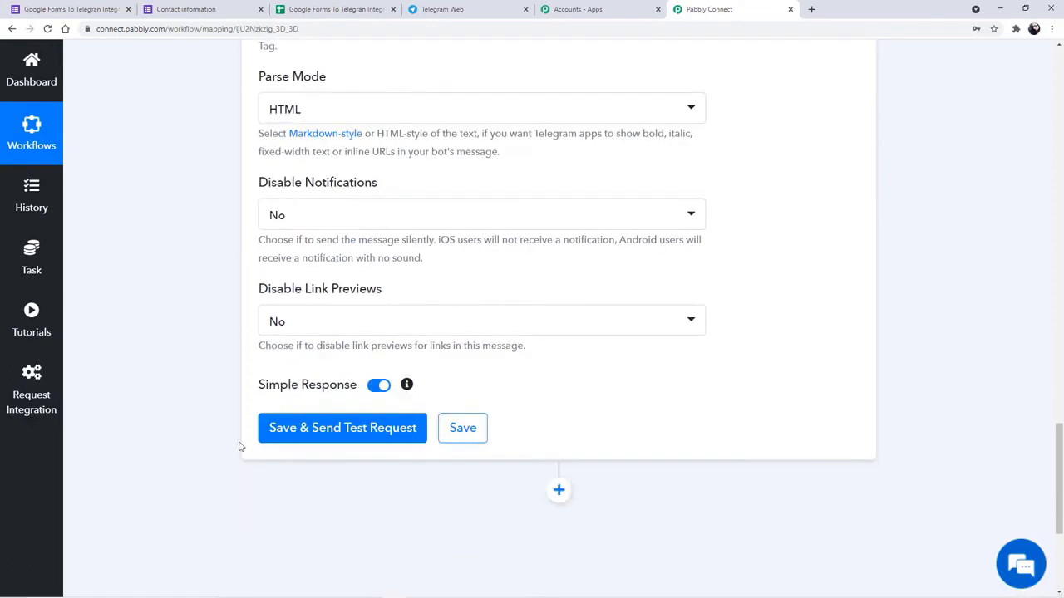
left_click(372, 431)
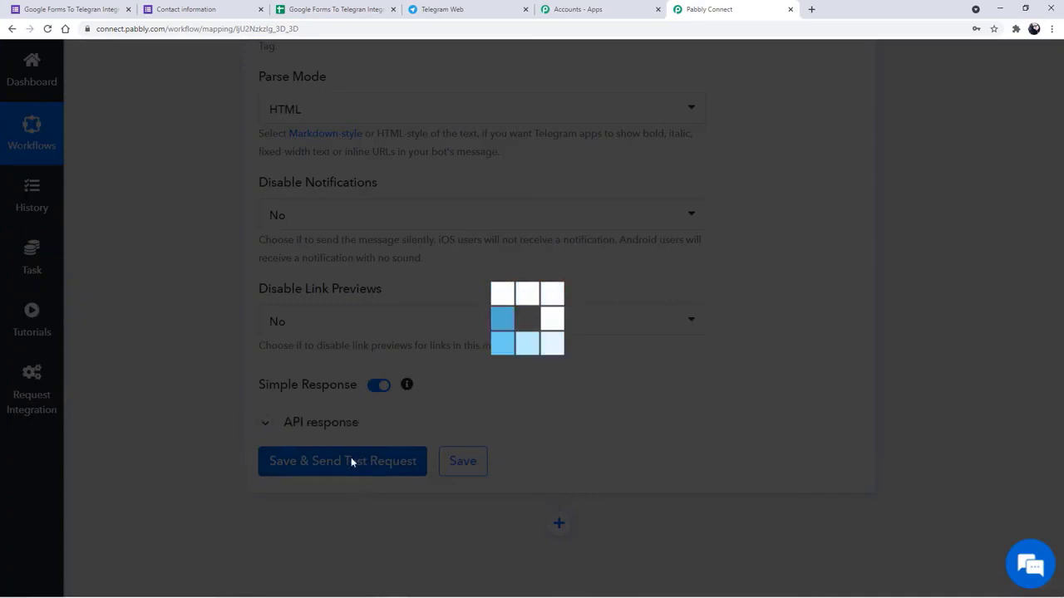
scroll(410, 460, "down", 2)
scroll(411, 460, "down", 2)
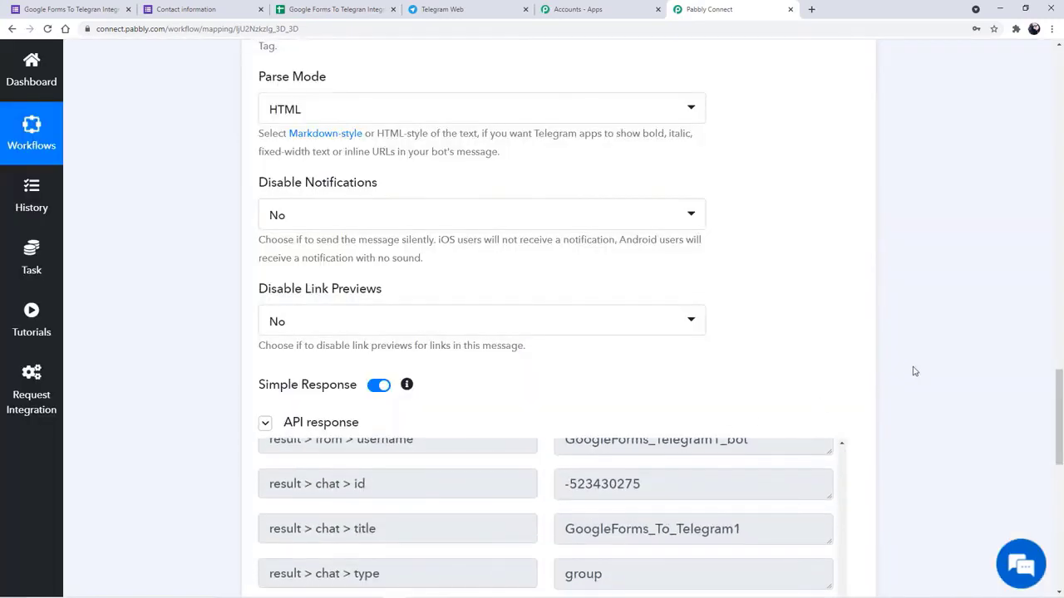
scroll(914, 370, "down", 2)
scroll(914, 371, "down", 3)
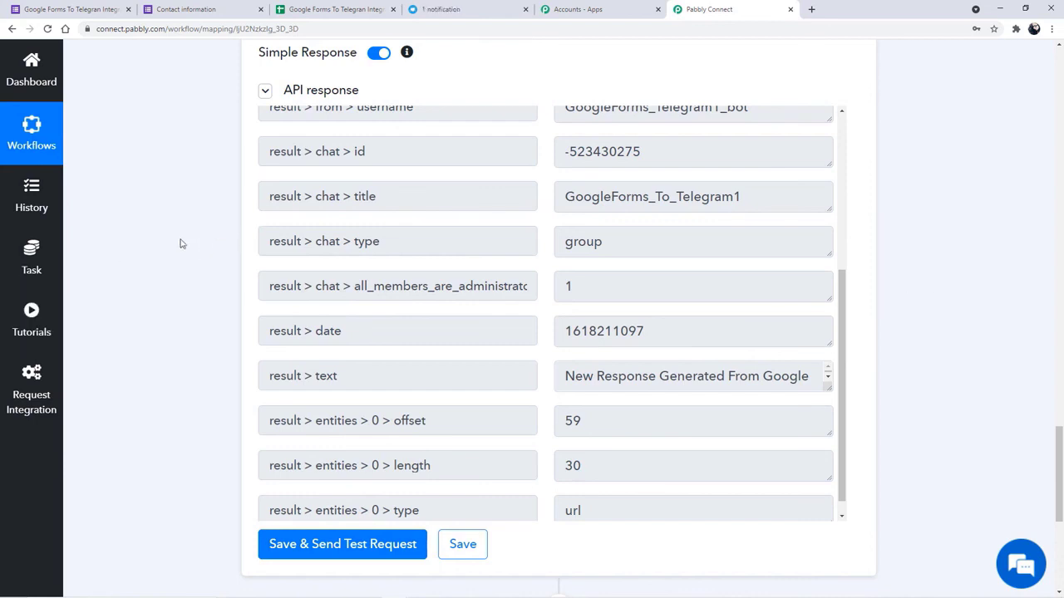
left_click(445, 9)
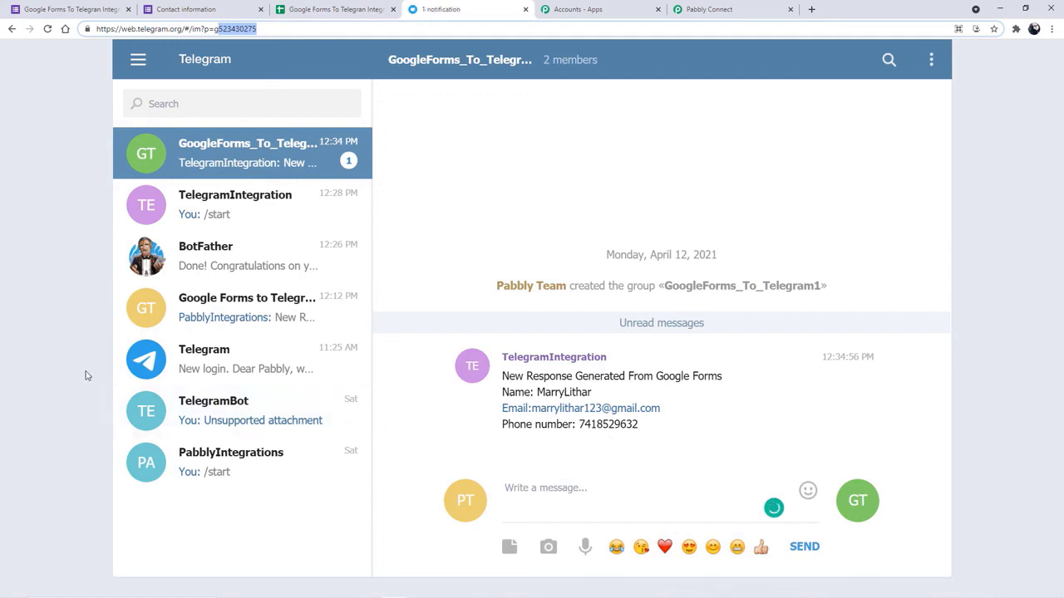
left_click(63, 360)
left_click(681, 15)
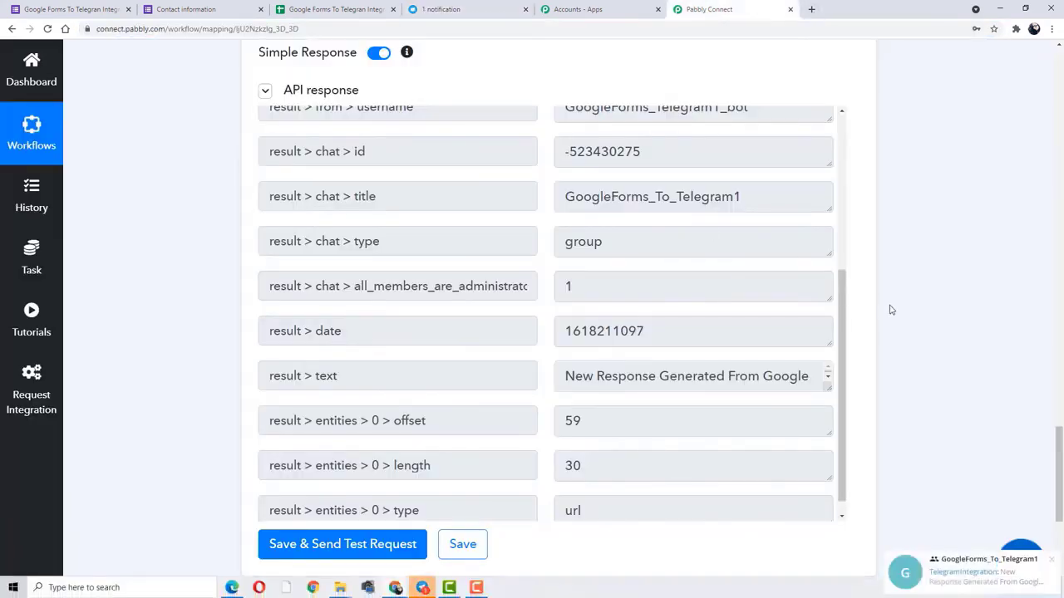
- Collapse the Google Forms trigger and Telegram Bot action into compact workflow cards
scroll(593, 324, "up", 5)
scroll(594, 324, "up", 10)
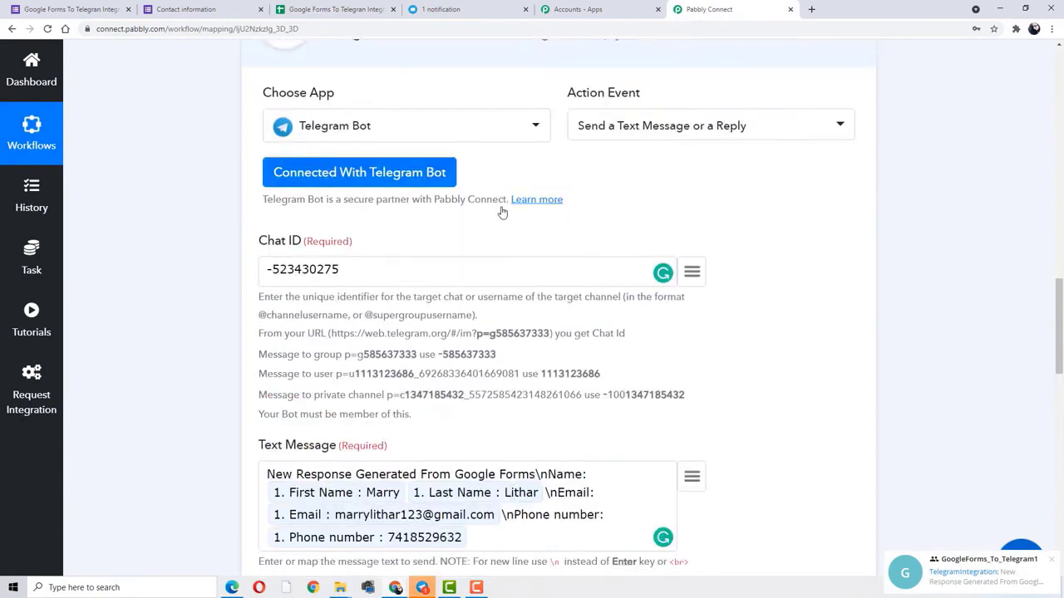
scroll(482, 244, "up", 15)
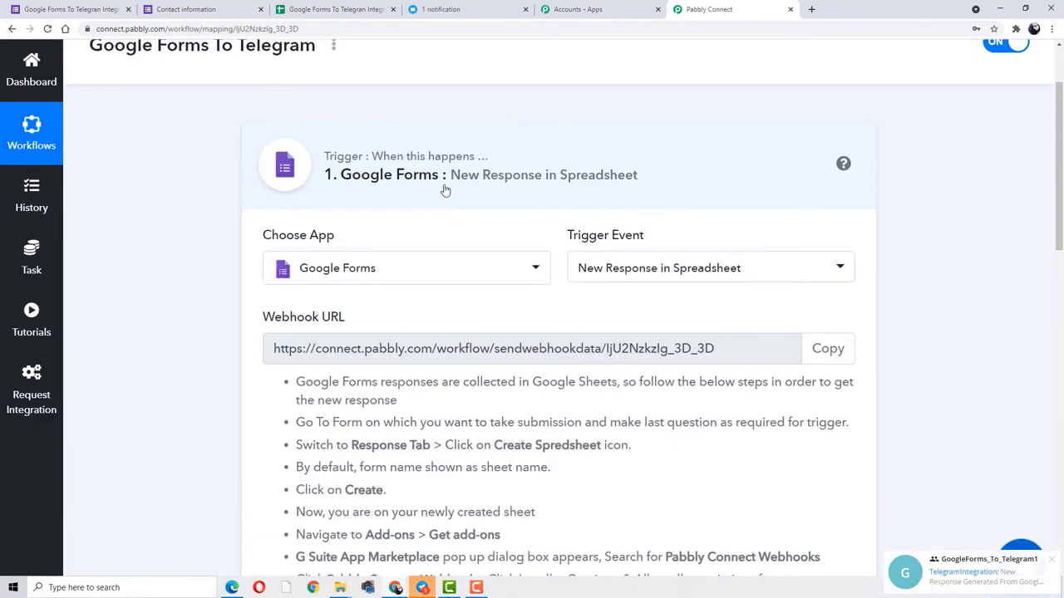
left_click(357, 195)
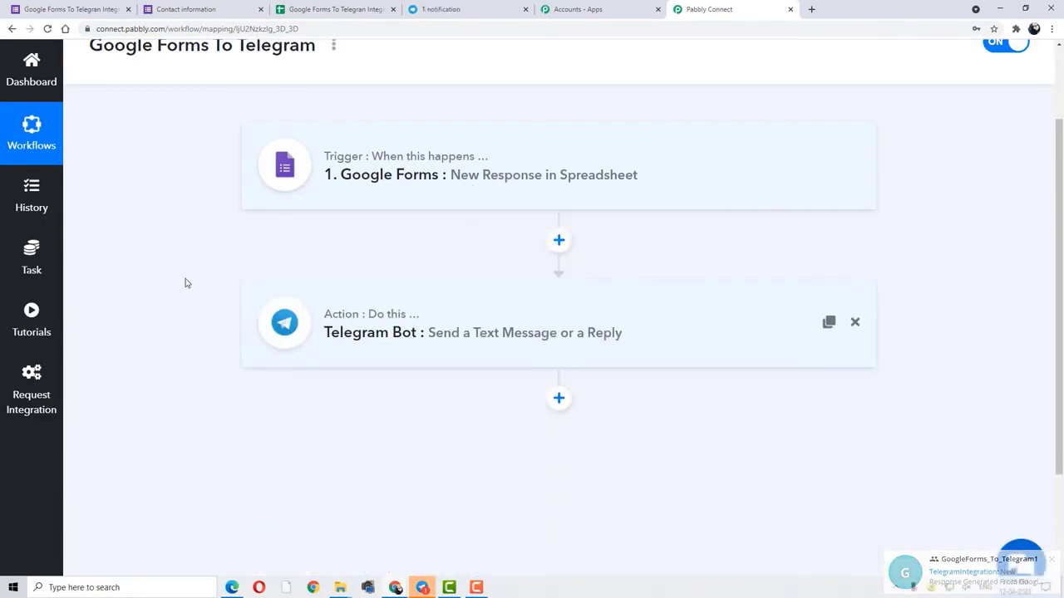